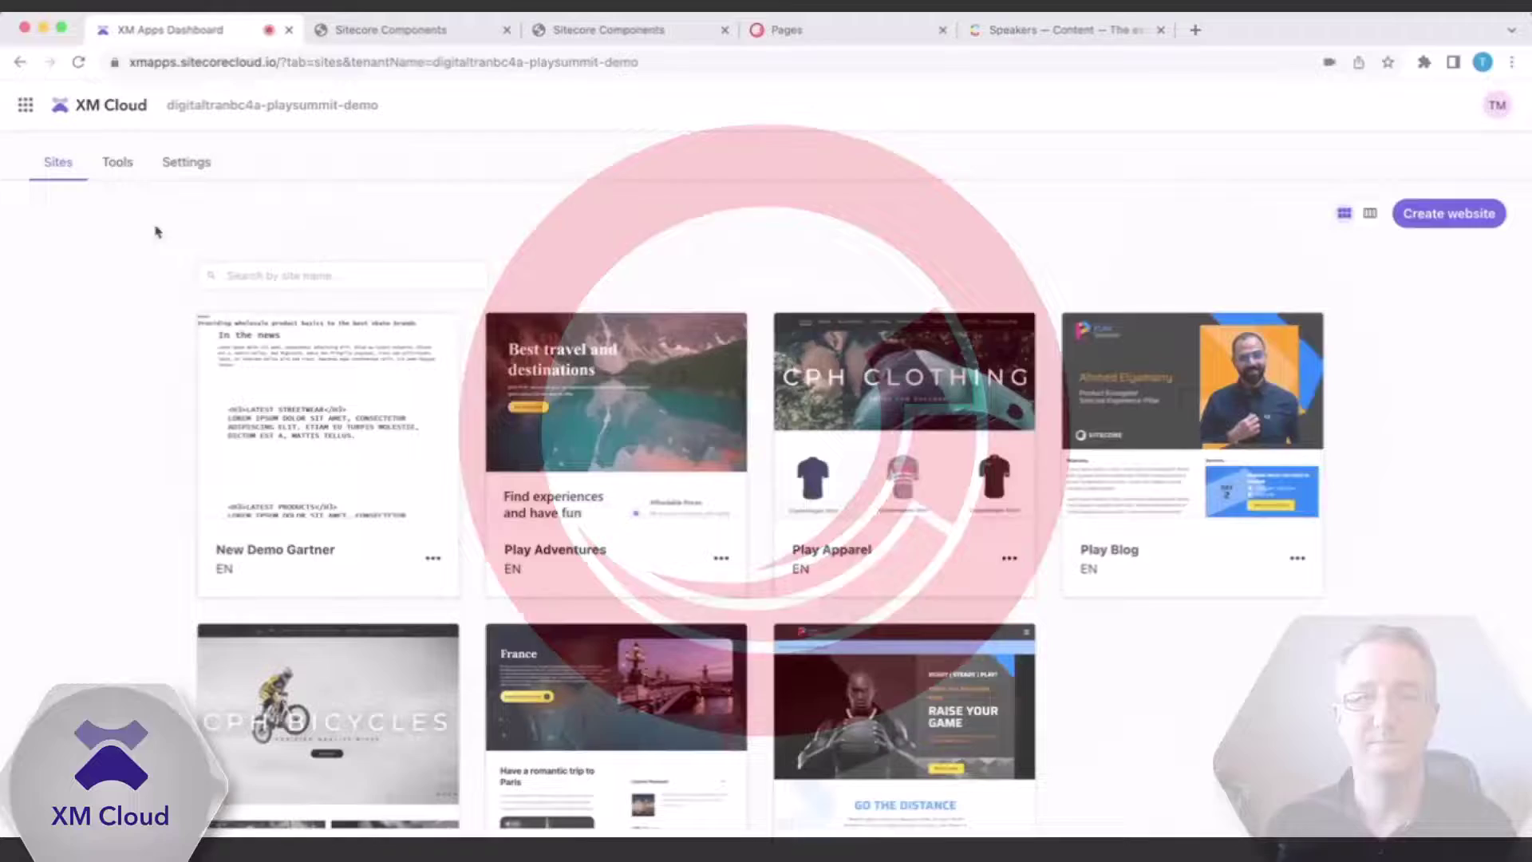
- Launch the Components app from the XM Cloud Tools list
{"action": "left_click", "coordinate": [117, 160]}
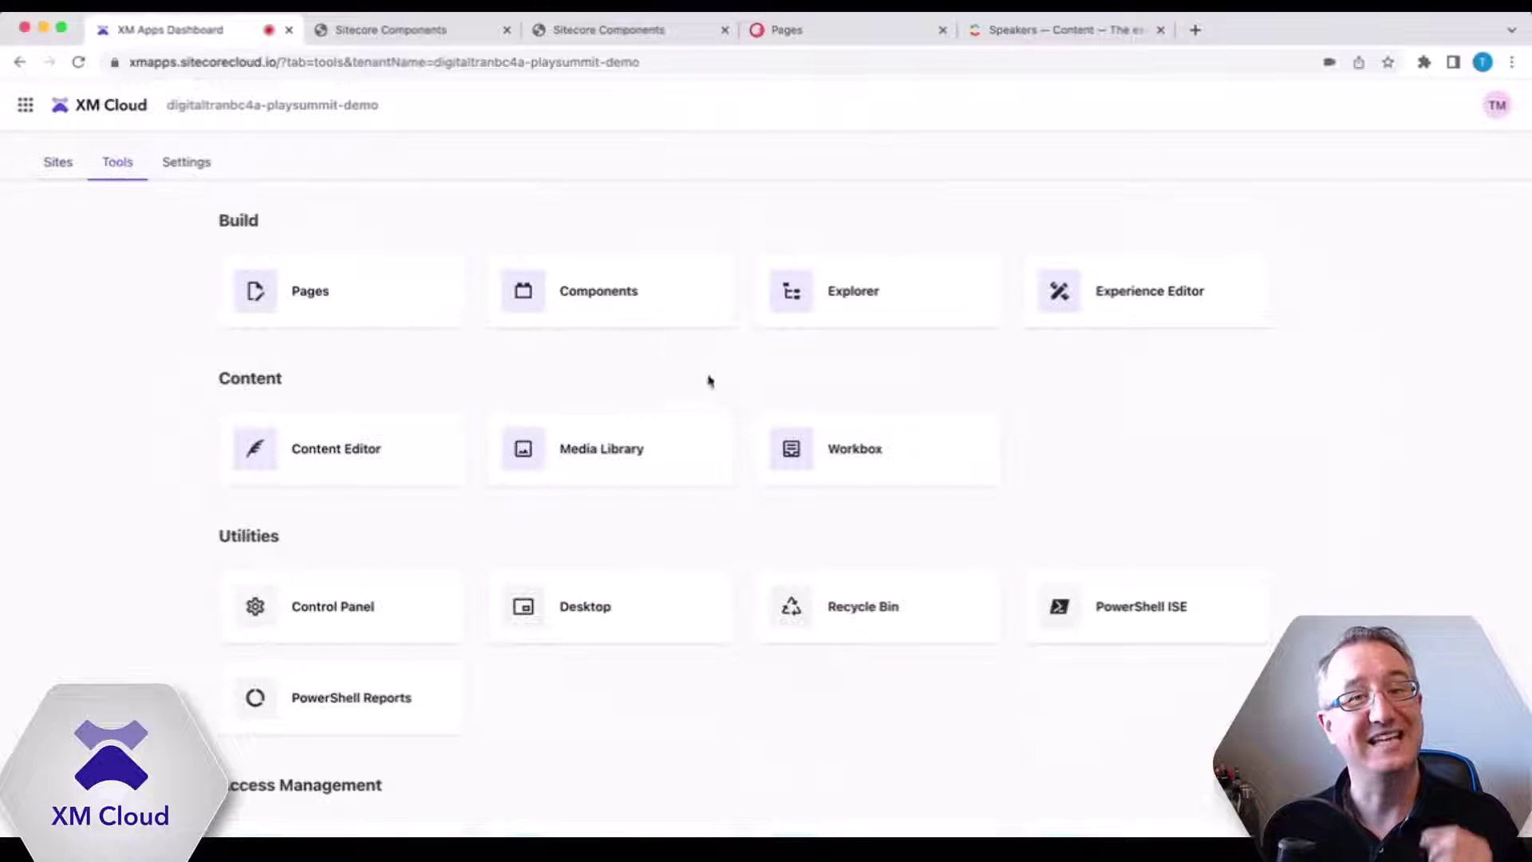
{"action": "left_click", "coordinate": [606, 307]}
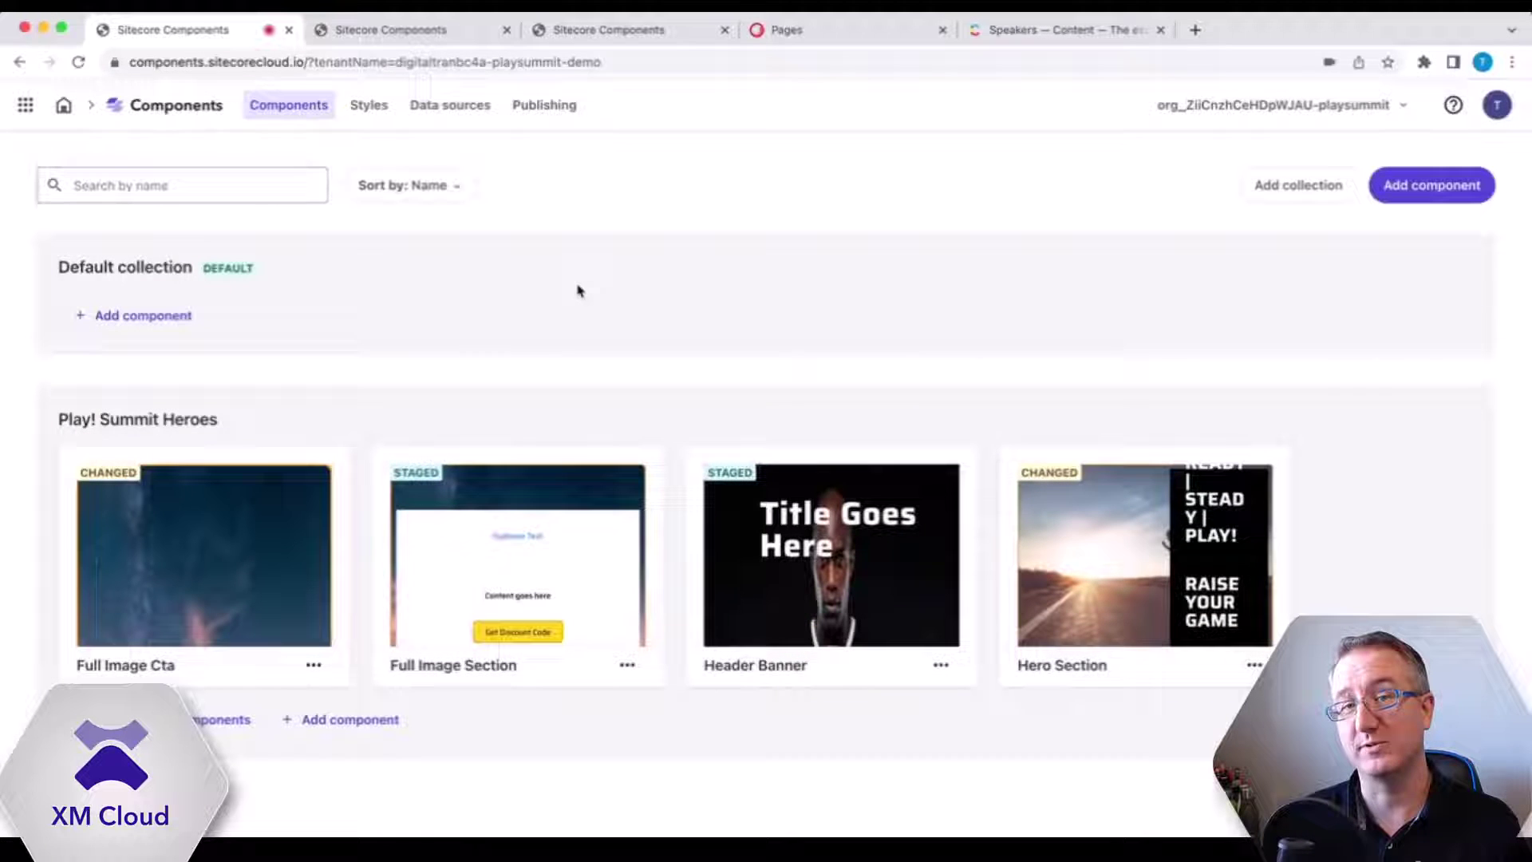
{"action": "left_click", "coordinate": [452, 106]}
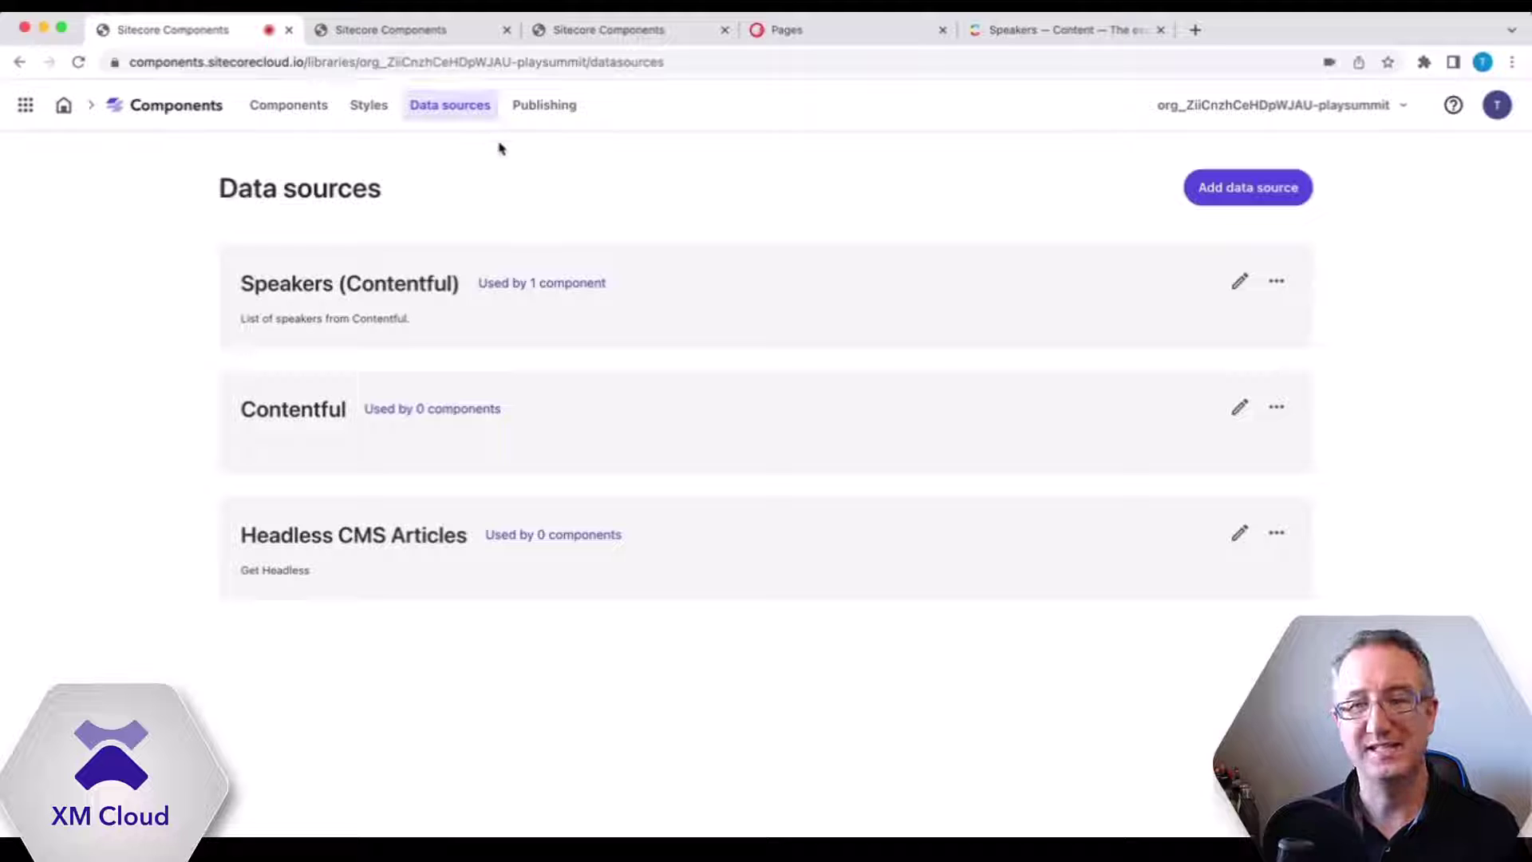
{"action": "left_click", "coordinate": [1062, 29]}
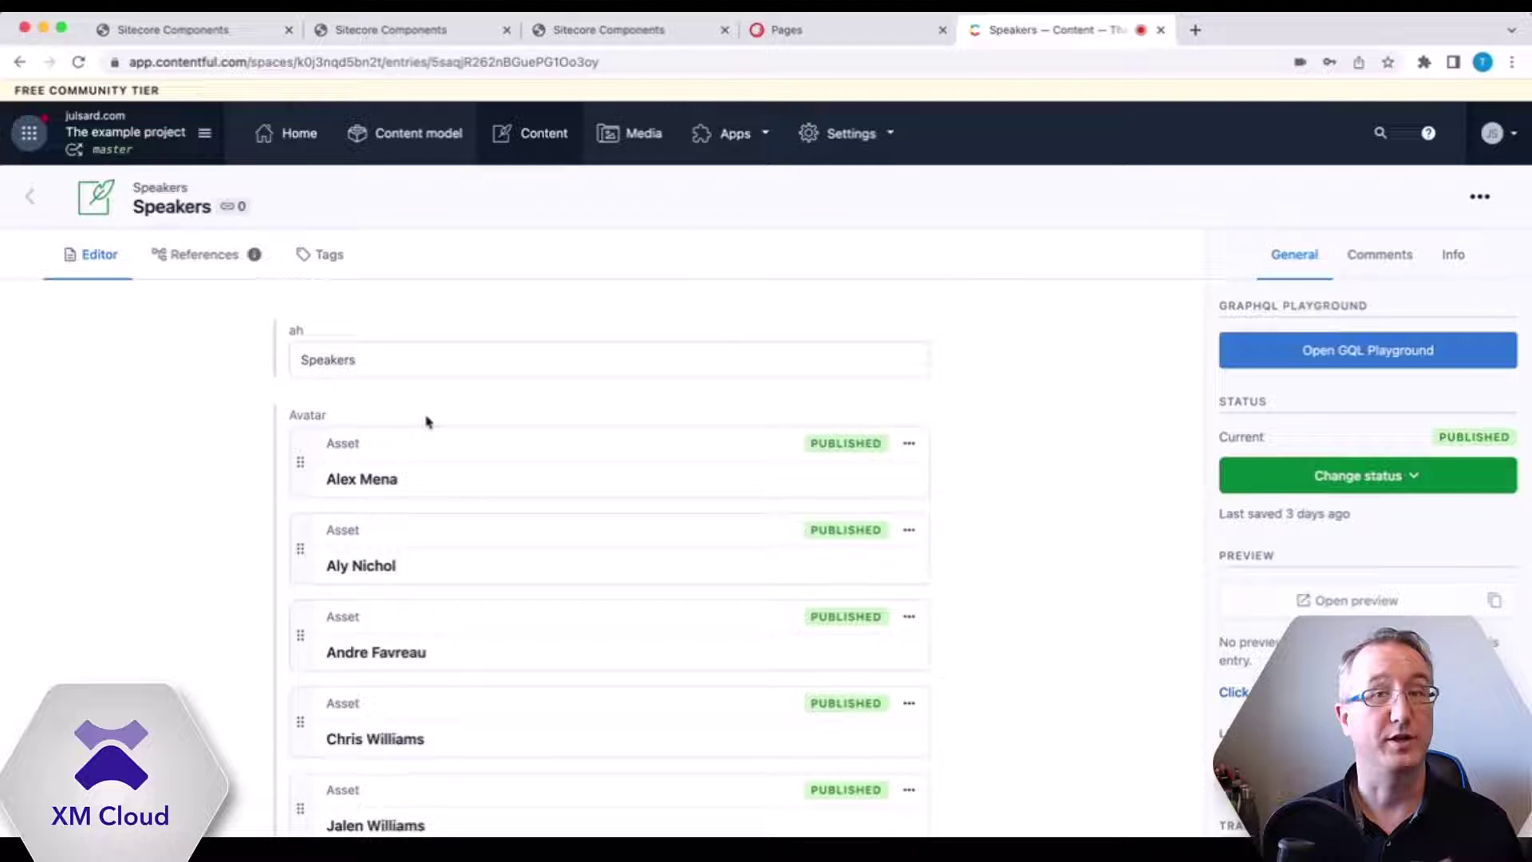
{"action": "scroll", "coordinate": [428, 417], "scroll_direction": "down", "scroll_amount": 5}
{"action": "scroll", "coordinate": [438, 421], "scroll_direction": "up", "scroll_amount": 4}
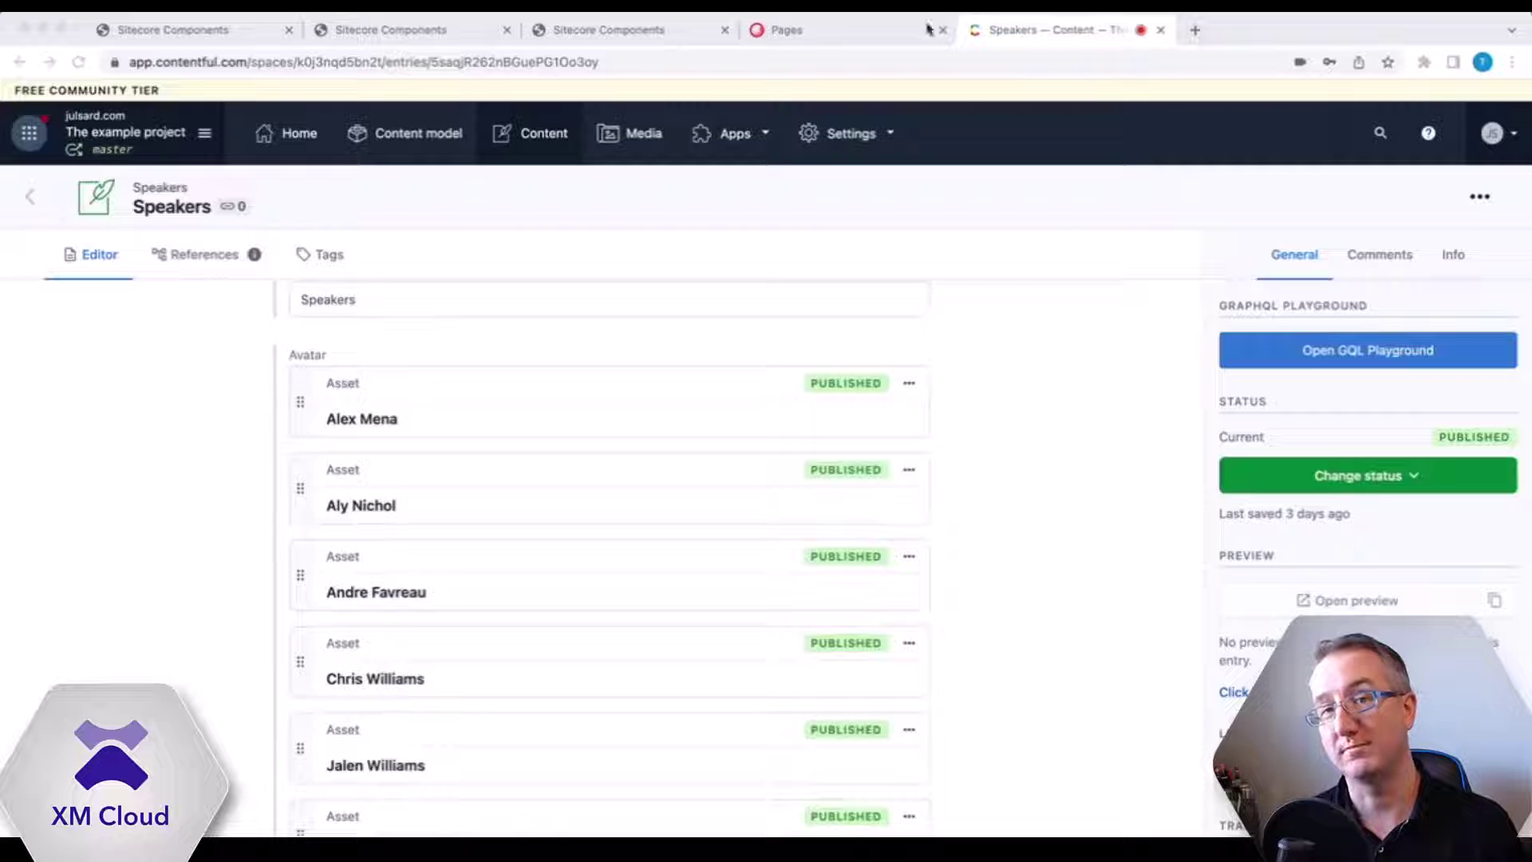
{"action": "left_click", "coordinate": [625, 30]}
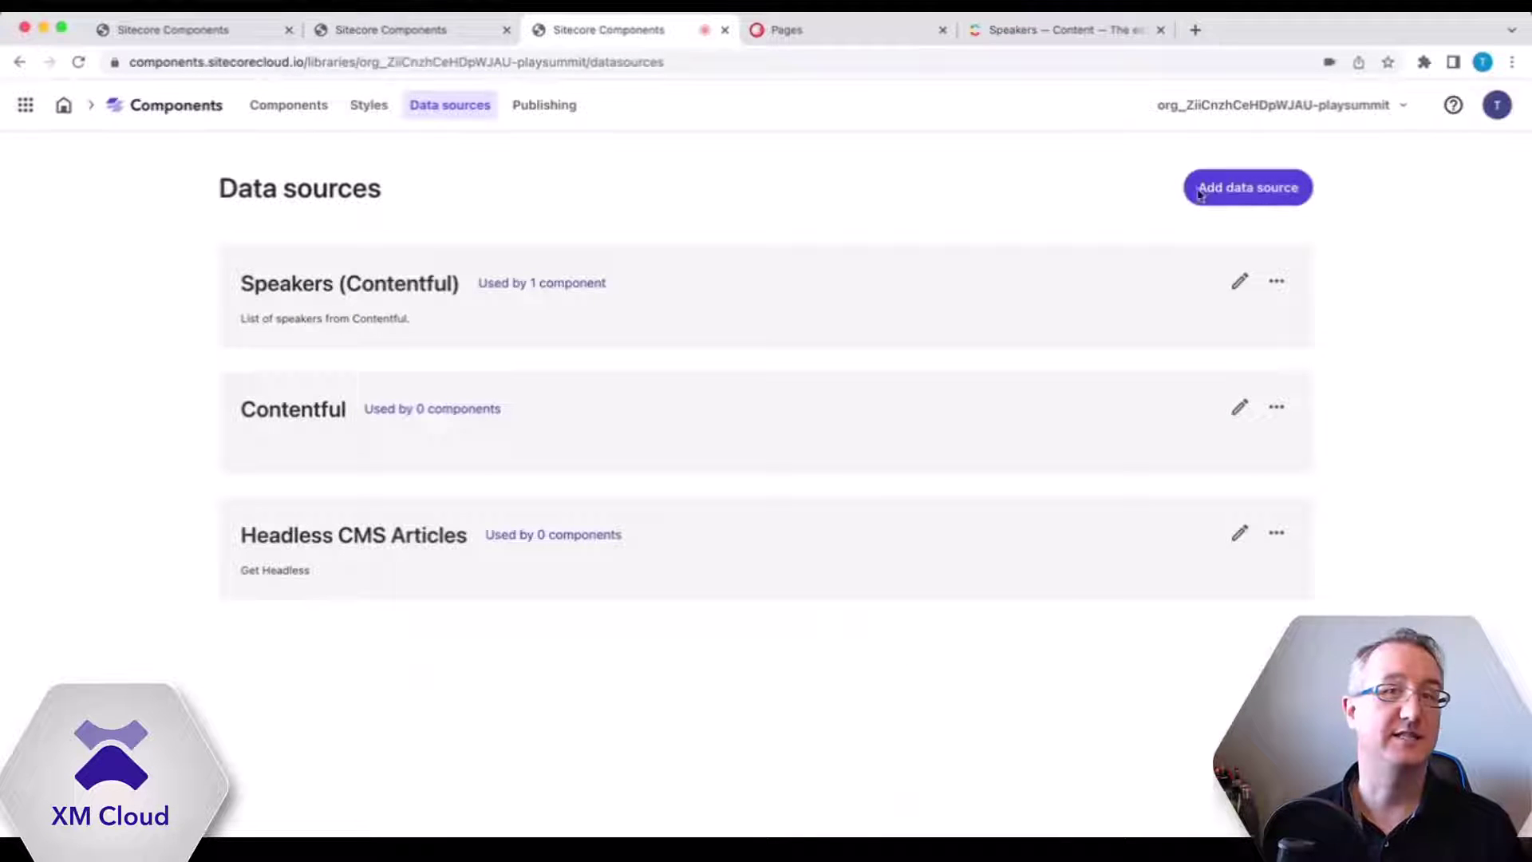
- Add a data source named 'Sample Contentful Datasource' described as 'Demo datasource for today's call'
{"action": "left_click", "coordinate": [1246, 191]}
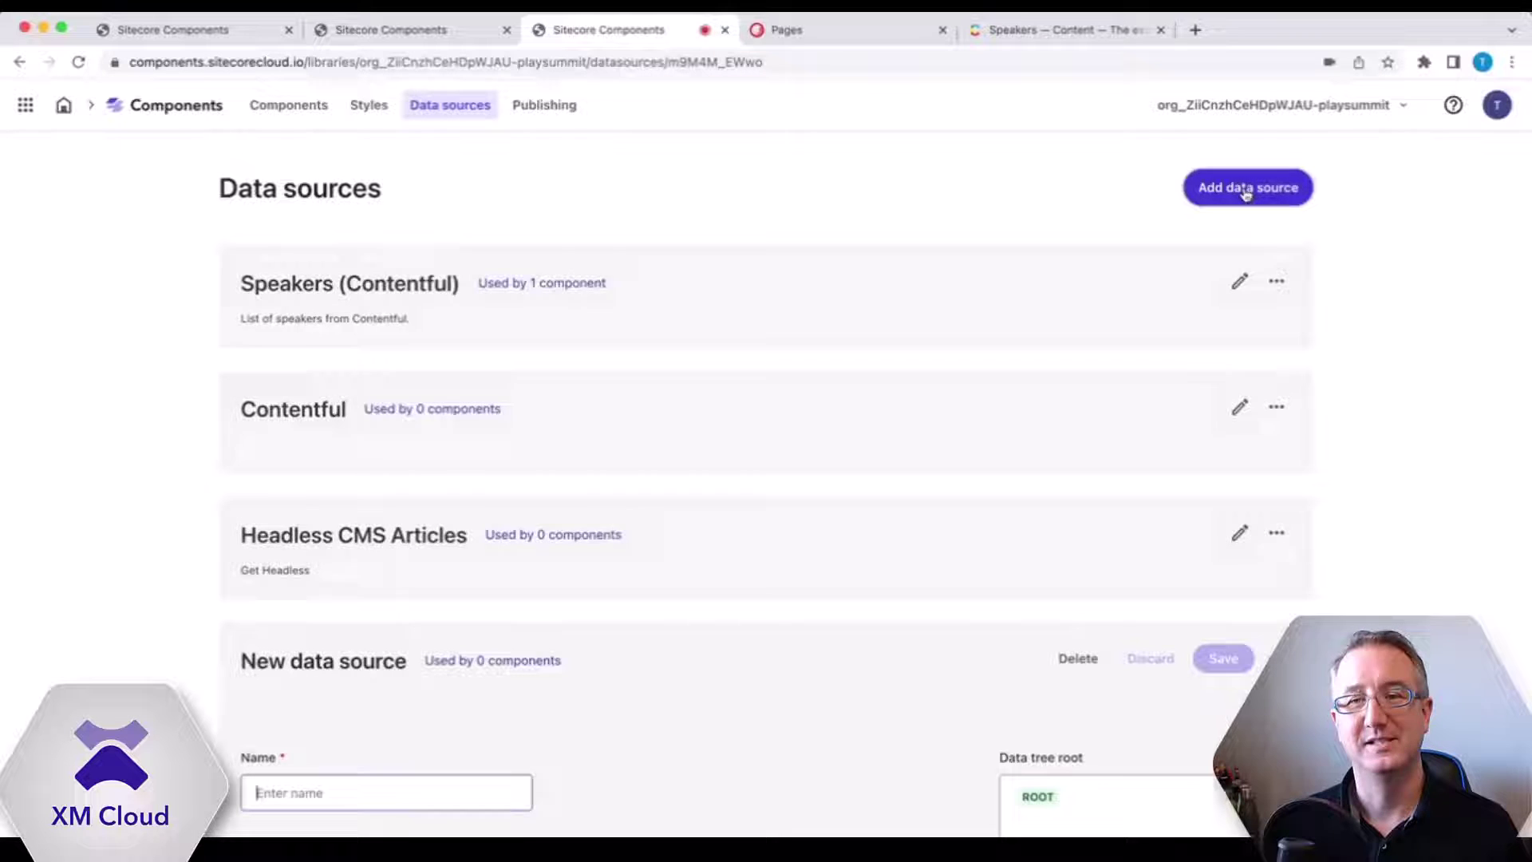
{"action": "scroll", "coordinate": [1087, 247], "scroll_direction": "down", "scroll_amount": 3}
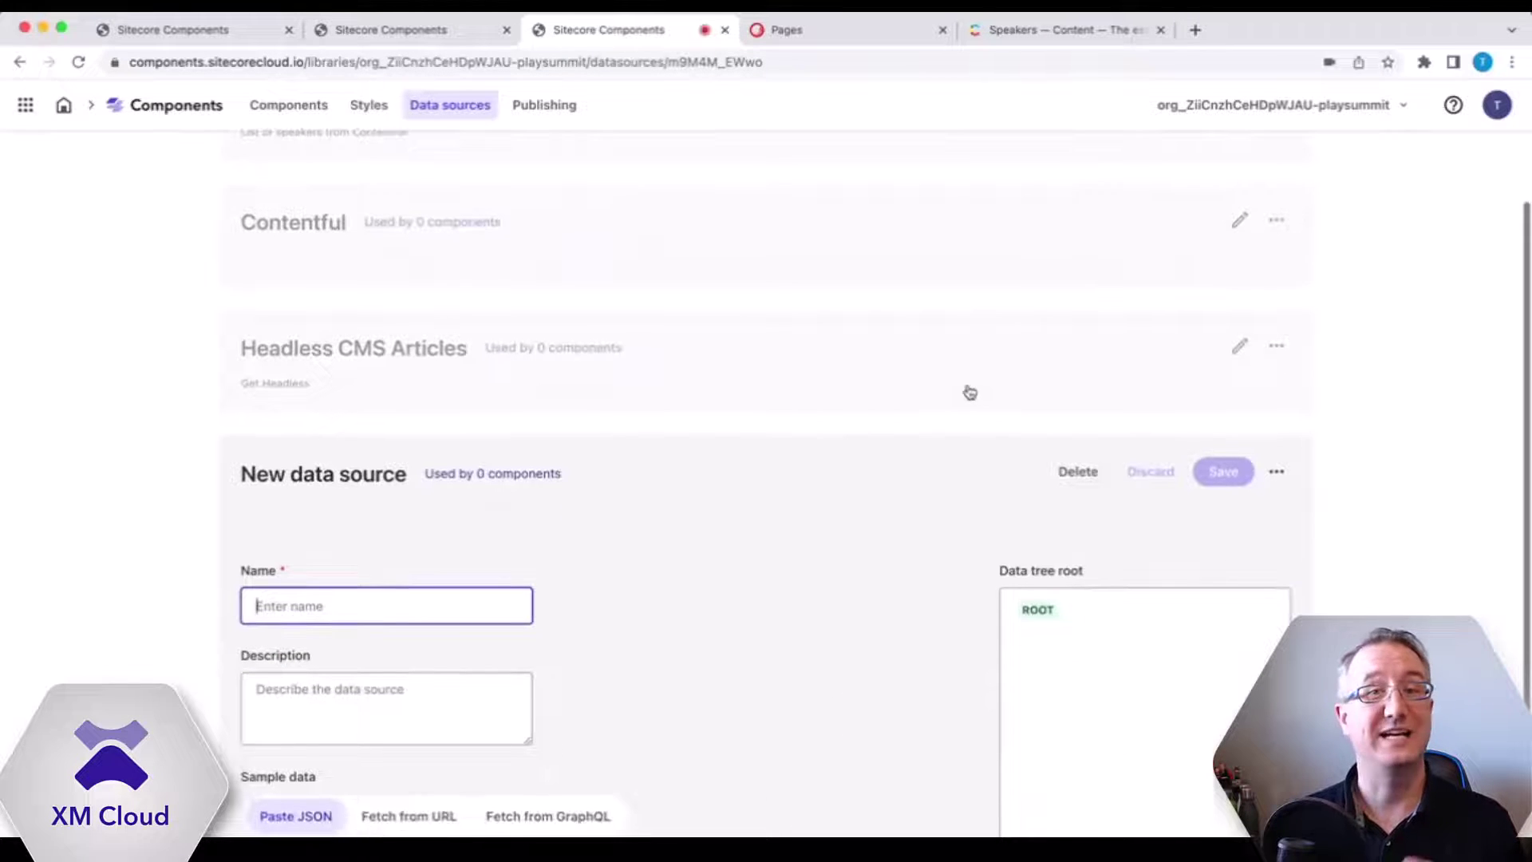
{"action": "scroll", "coordinate": [957, 399], "scroll_direction": "down", "scroll_amount": 2}
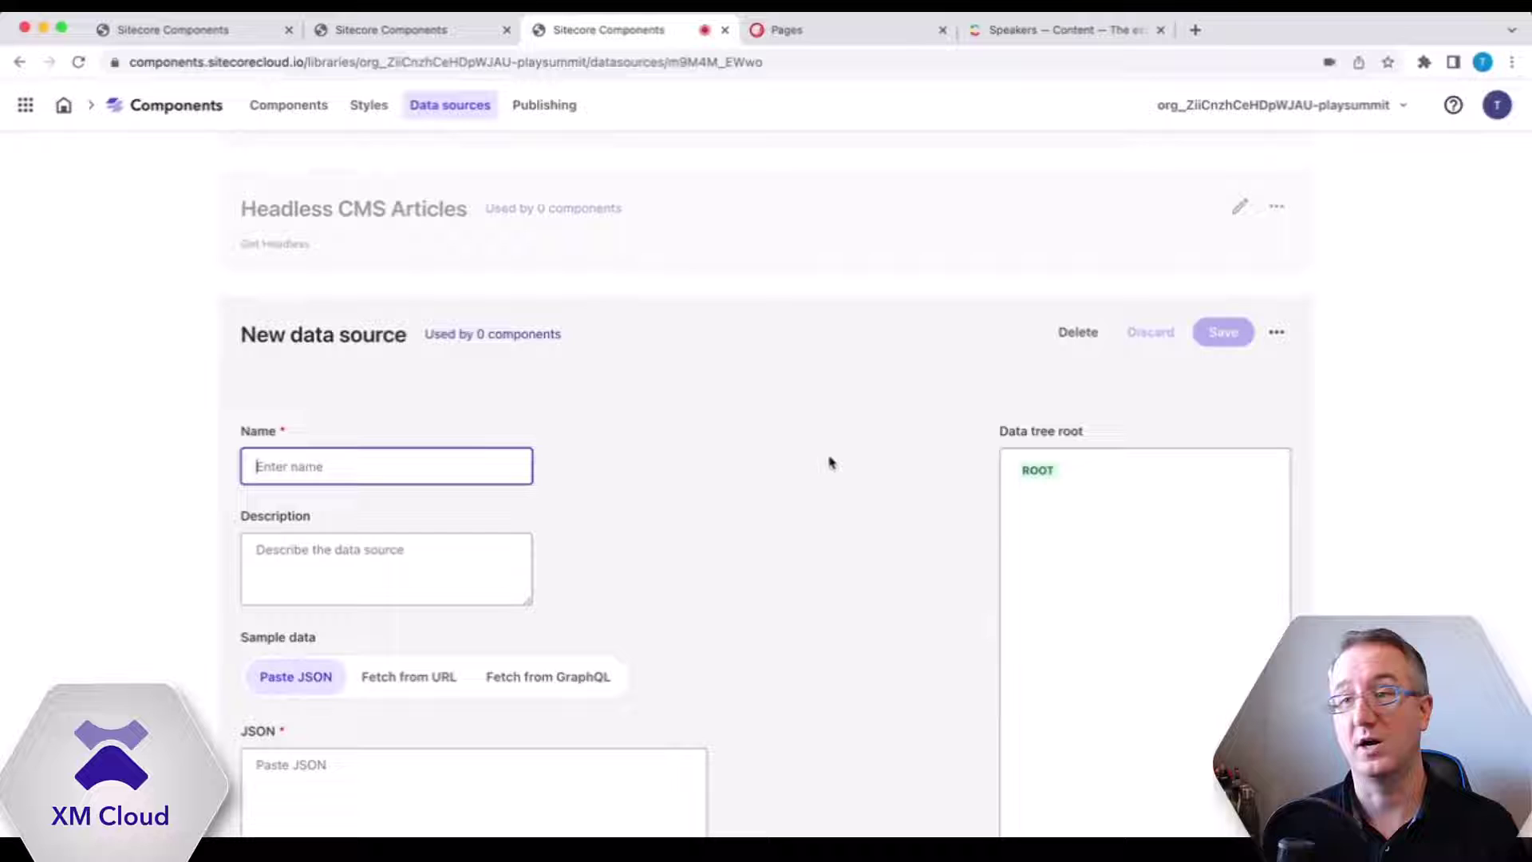
{"action": "type", "text": "Sample "}
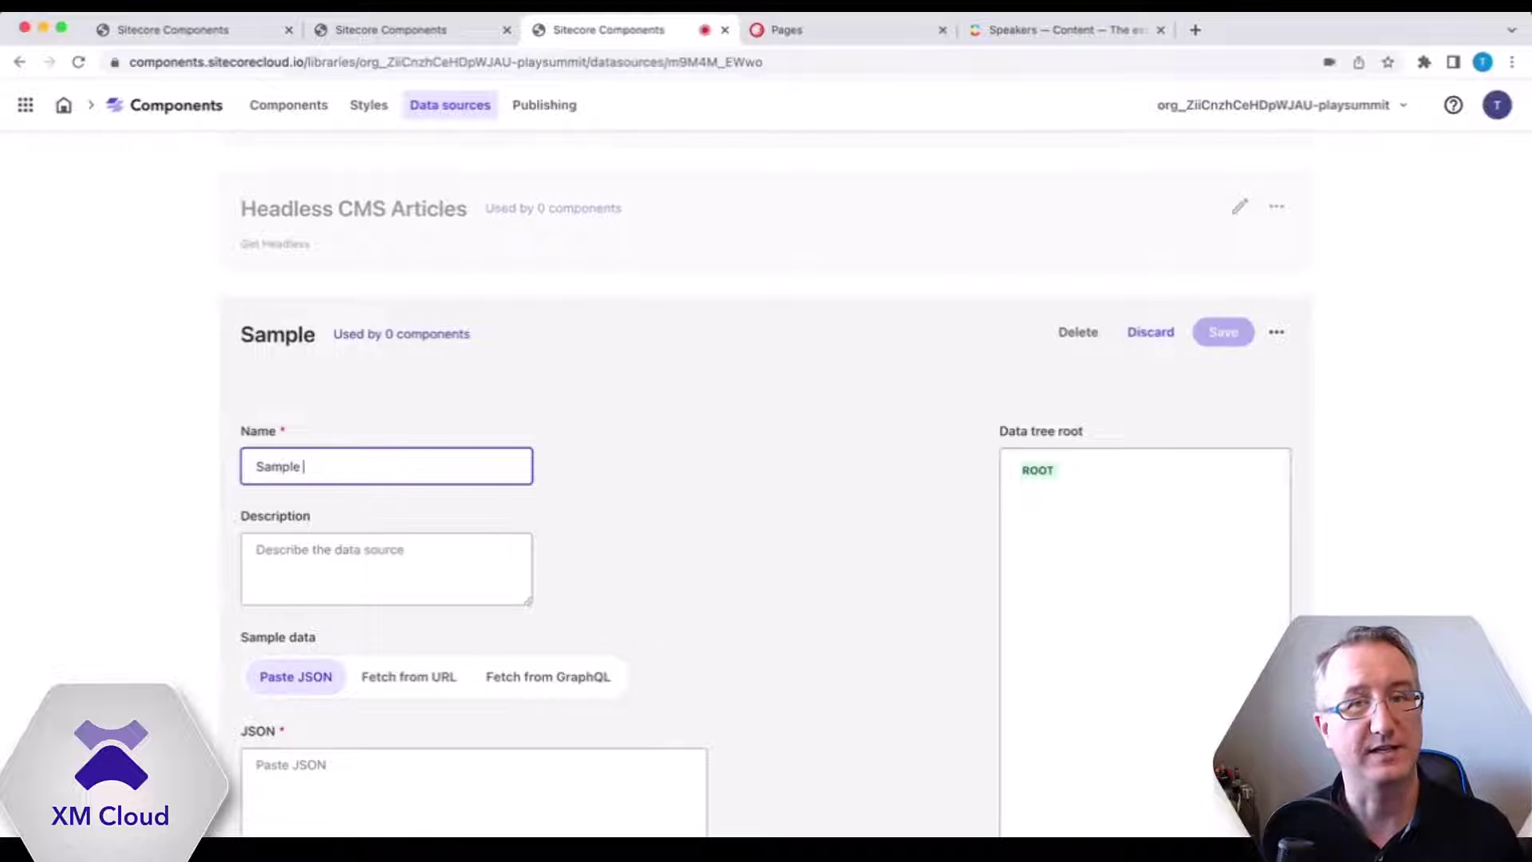
{"action": "type", "text": "Contentful Datasource"}
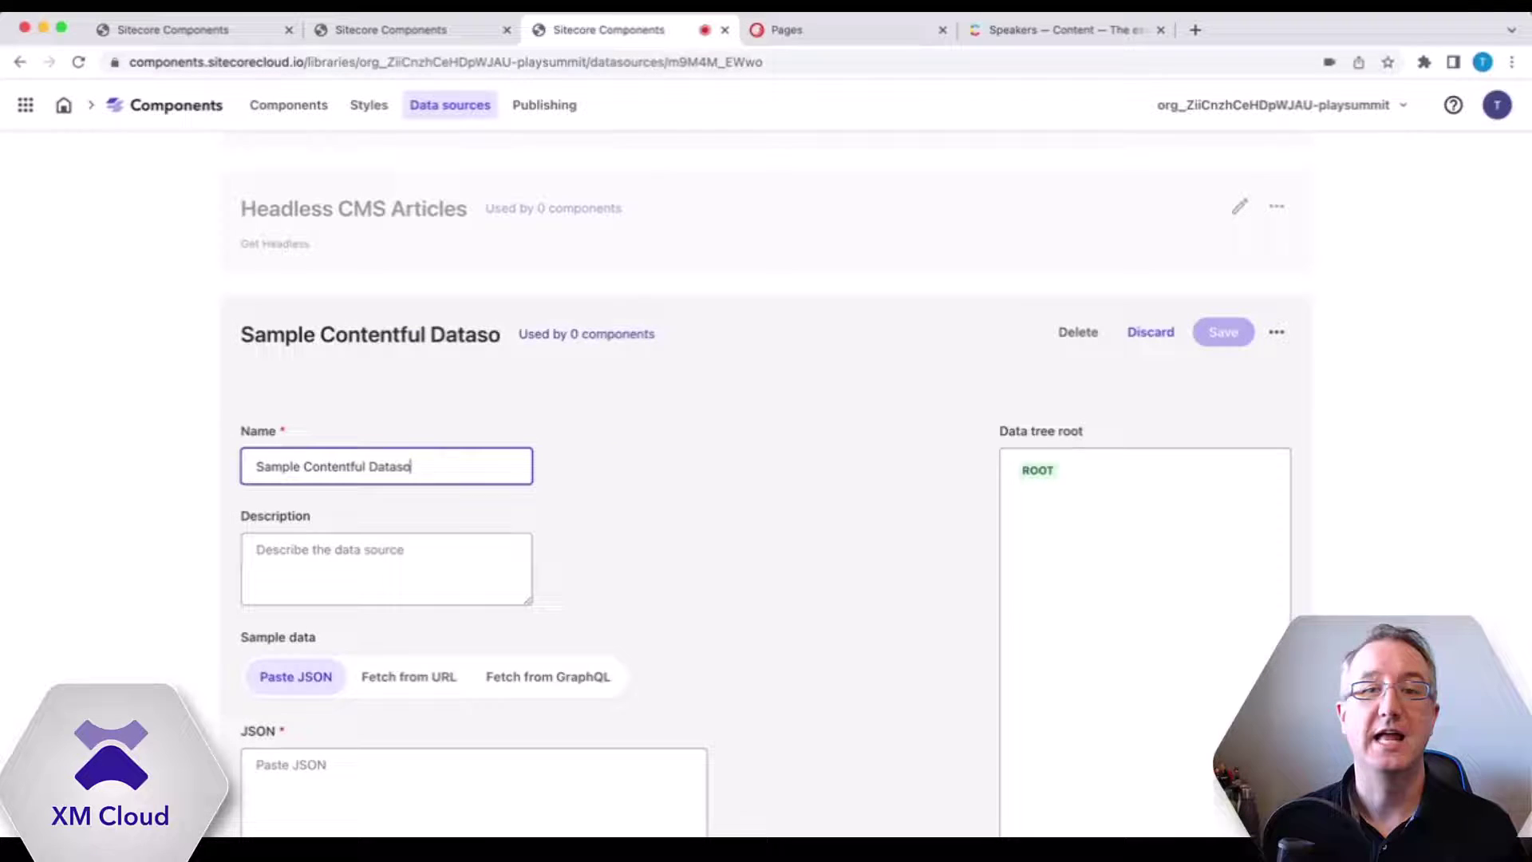
{"action": "left_click", "coordinate": [386, 547]}
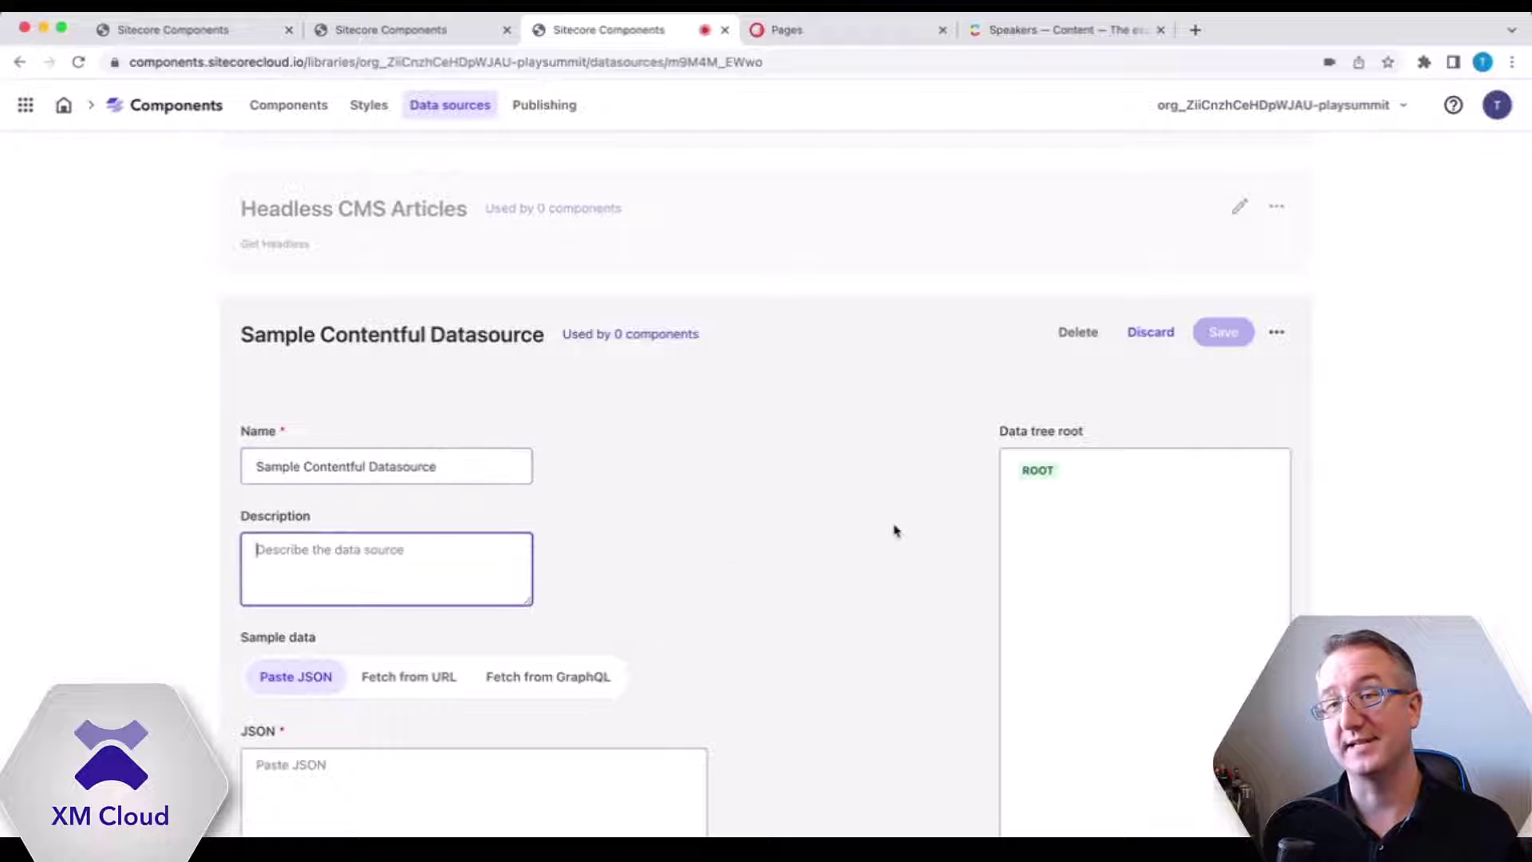
{"action": "type", "text": "Demo "}
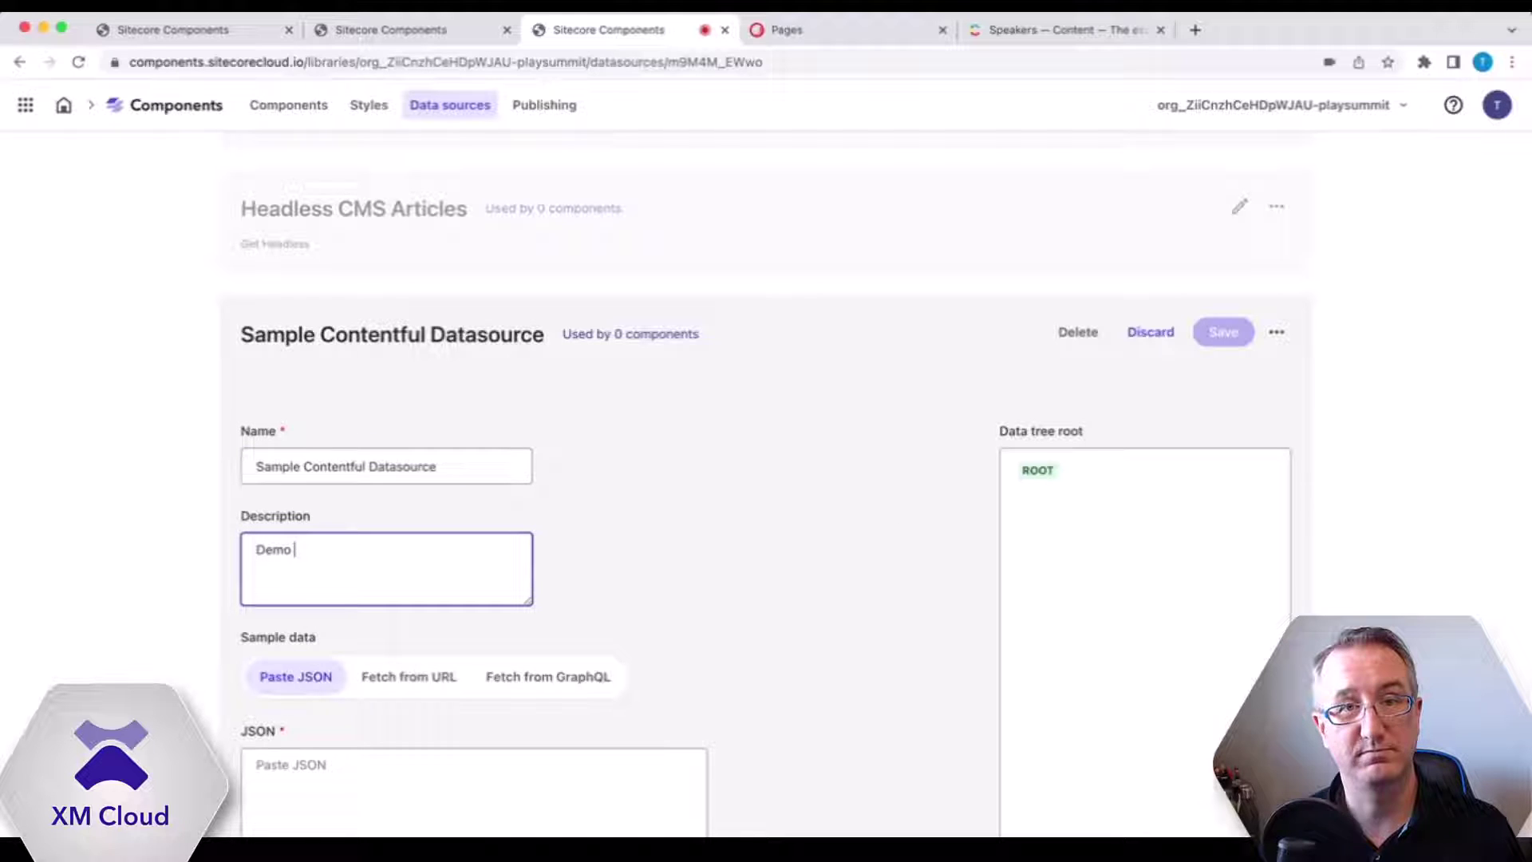
{"action": "type", "text": "datasource for"}
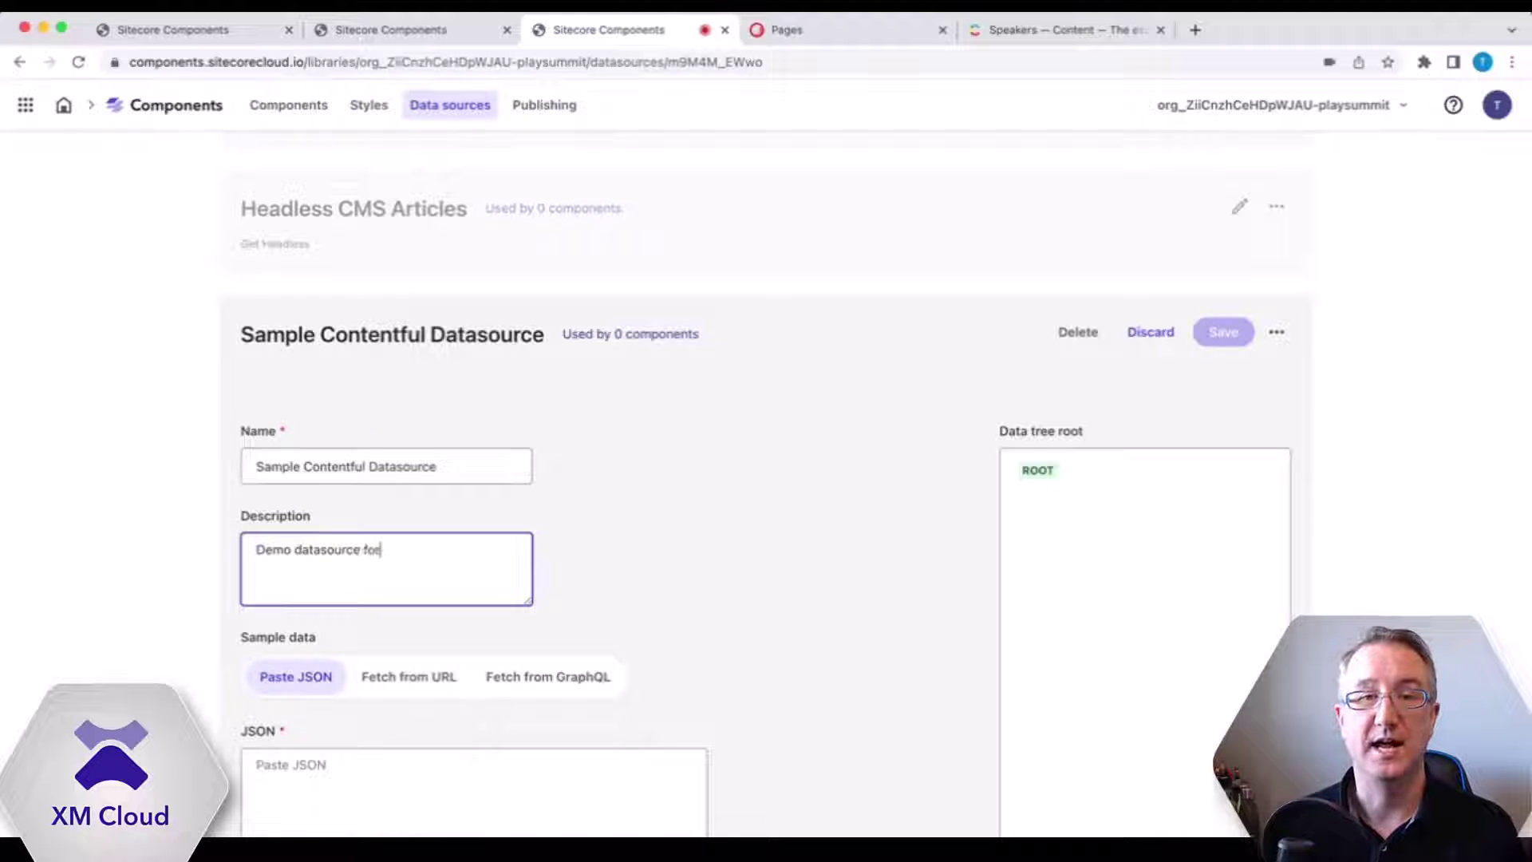
{"action": "type", "text": " today's call"}
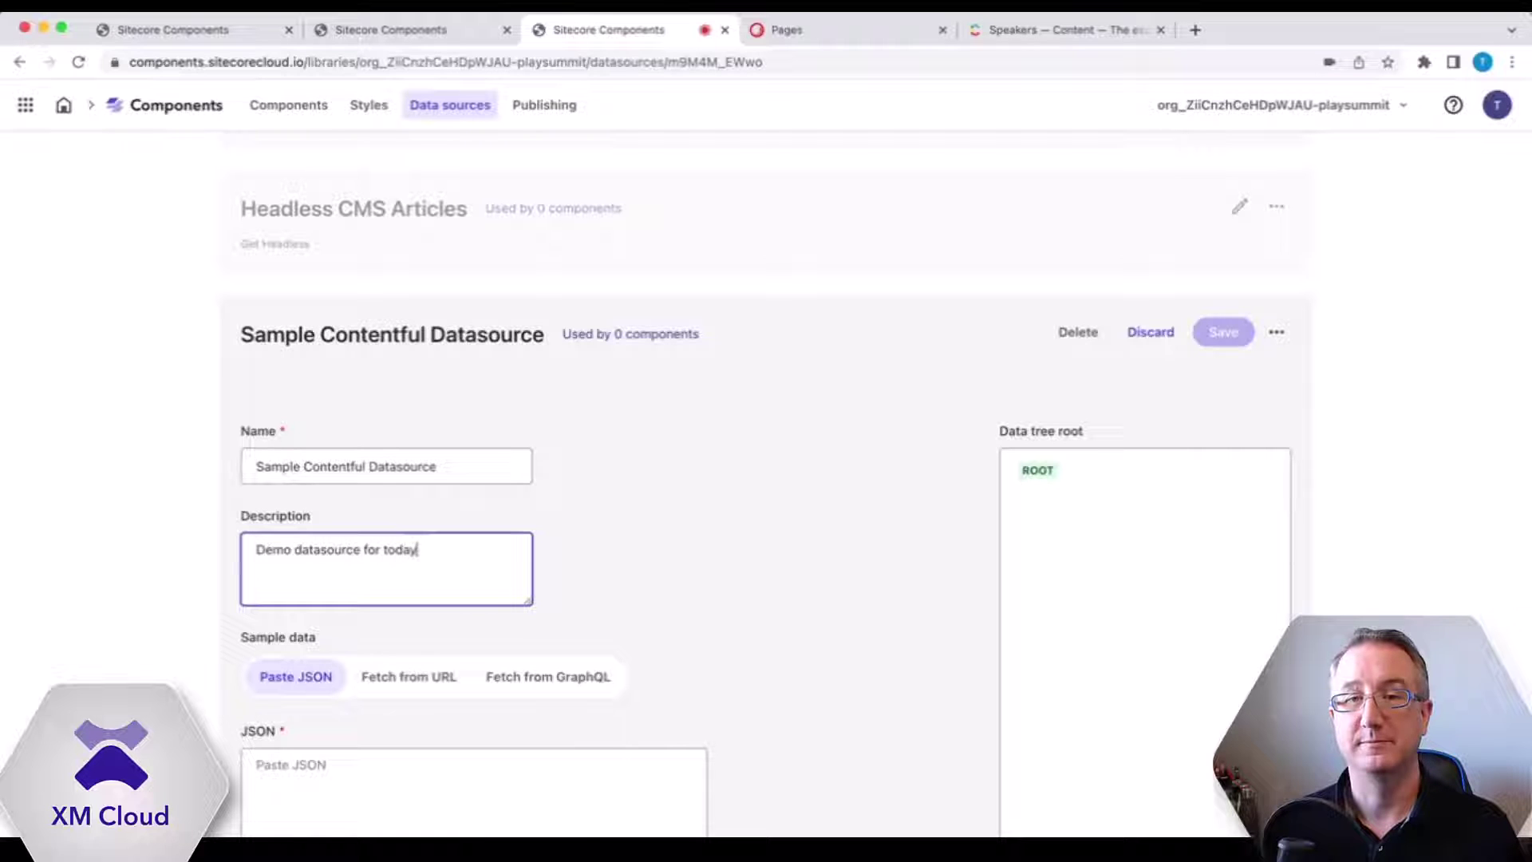
{"action": "left_click", "coordinate": [798, 570]}
{"action": "scroll", "coordinate": [802, 569], "scroll_direction": "down", "scroll_amount": 2}
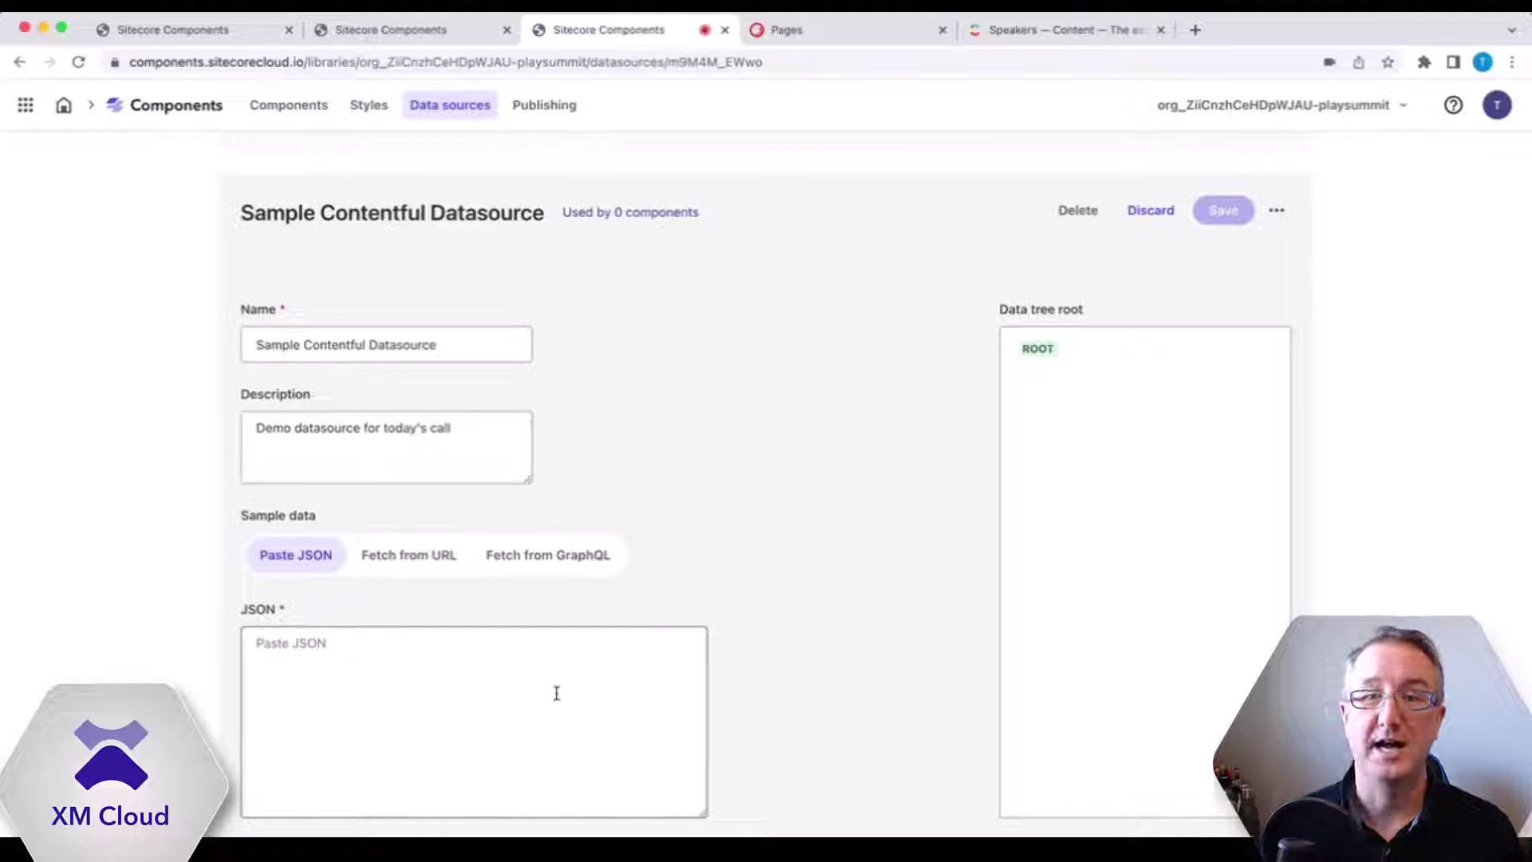
- Switch the data source to Fetch from URL, paste the Contentful entries URL and fetch
{"action": "left_click", "coordinate": [409, 555]}
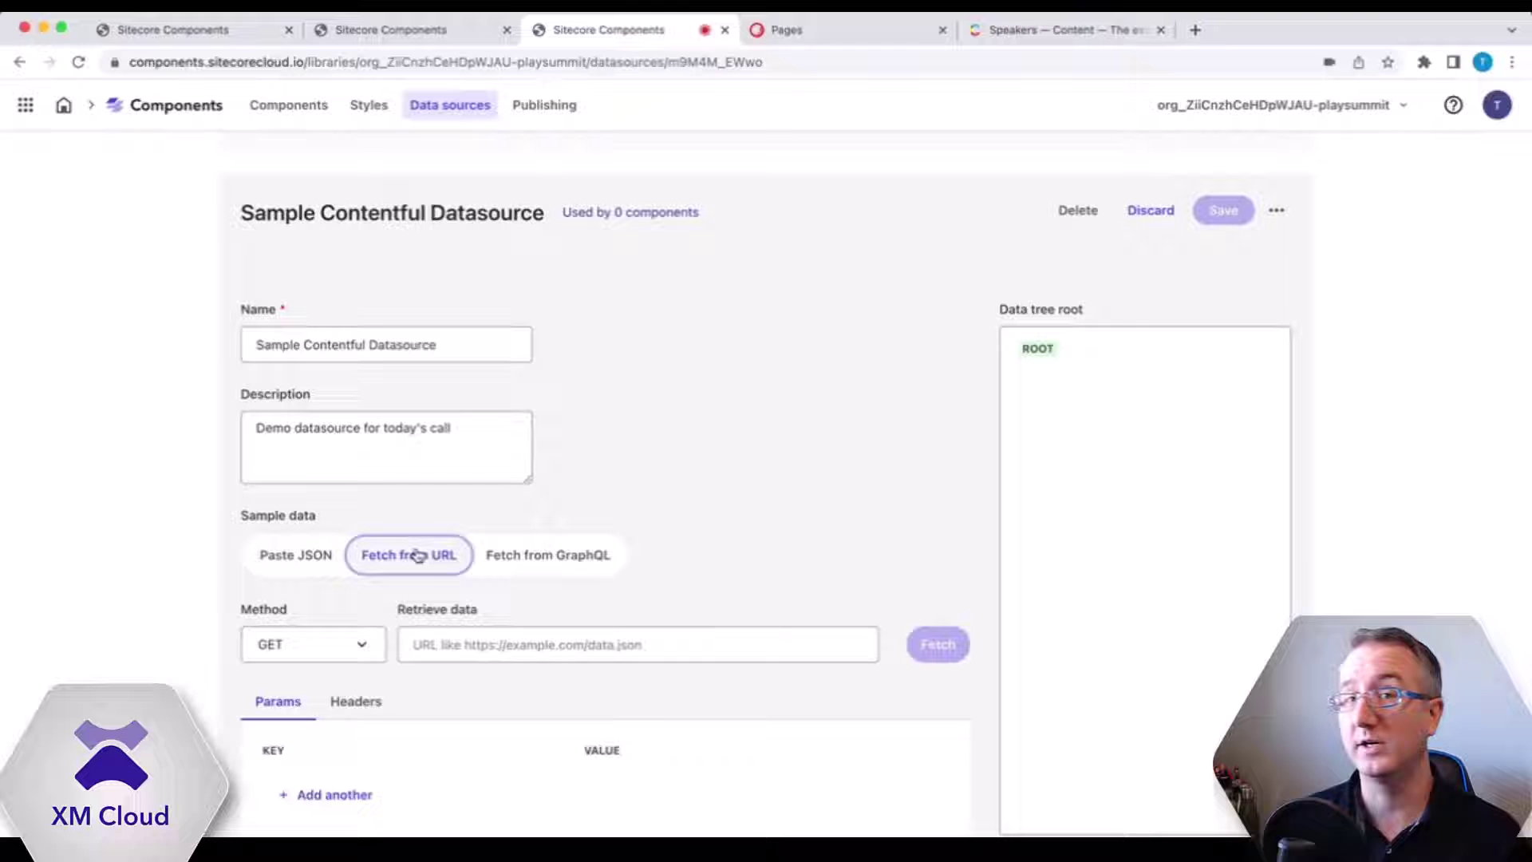
{"action": "left_click", "coordinate": [487, 636]}
{"action": "key", "text": "super+v"}
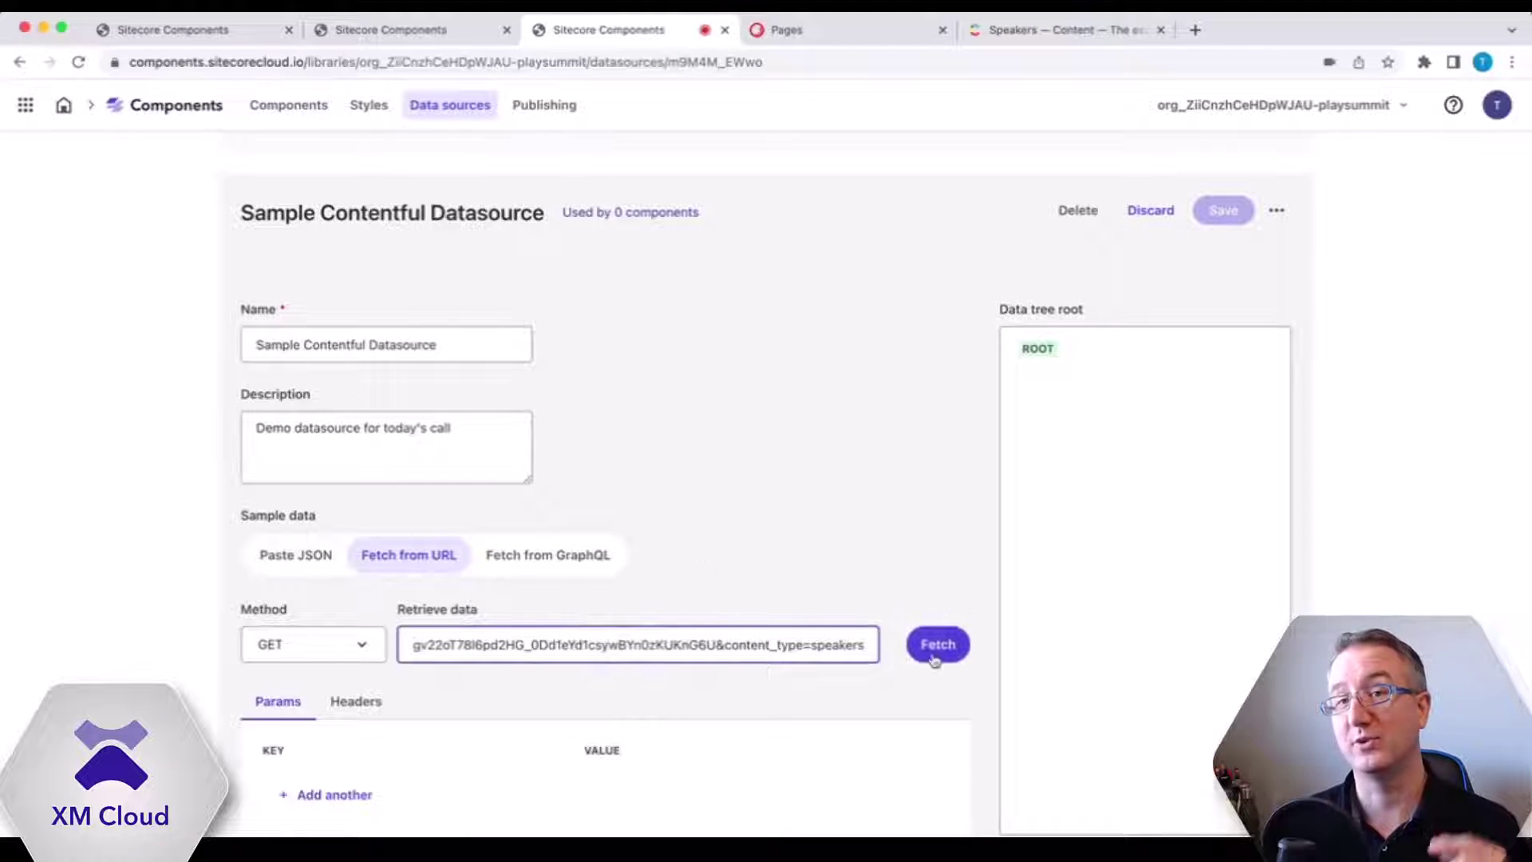
{"action": "left_click", "coordinate": [938, 644]}
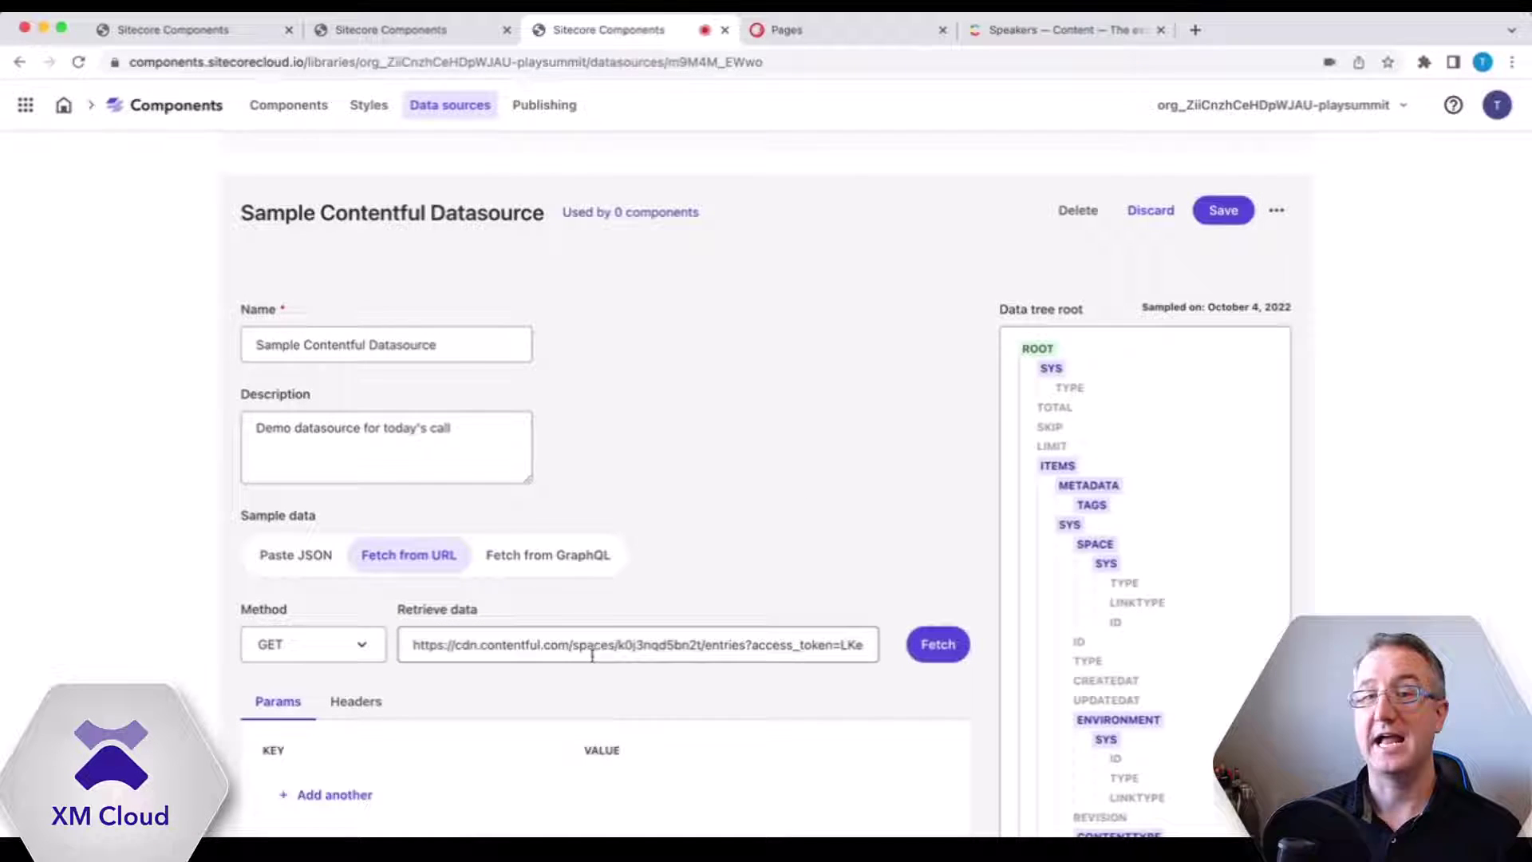
- Review the URL's access token portion and the fetched Contentful data tree fields
{"action": "left_click_drag", "start_coordinate": [613, 647], "coordinate": [857, 646]}
{"action": "left_click", "coordinate": [852, 571]}
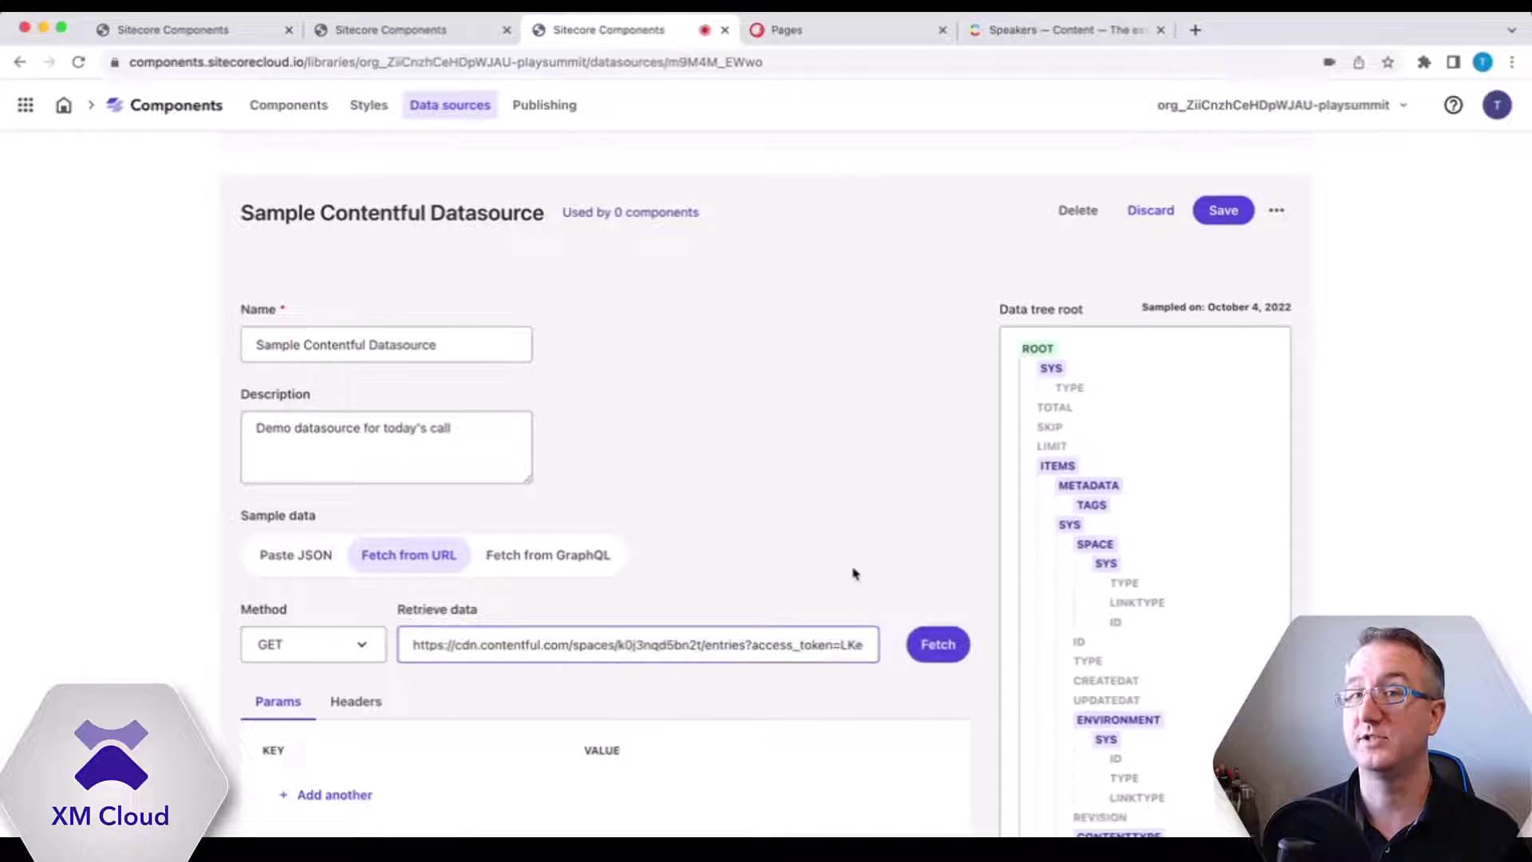
{"action": "scroll", "coordinate": [729, 591], "scroll_direction": "down", "scroll_amount": 2}
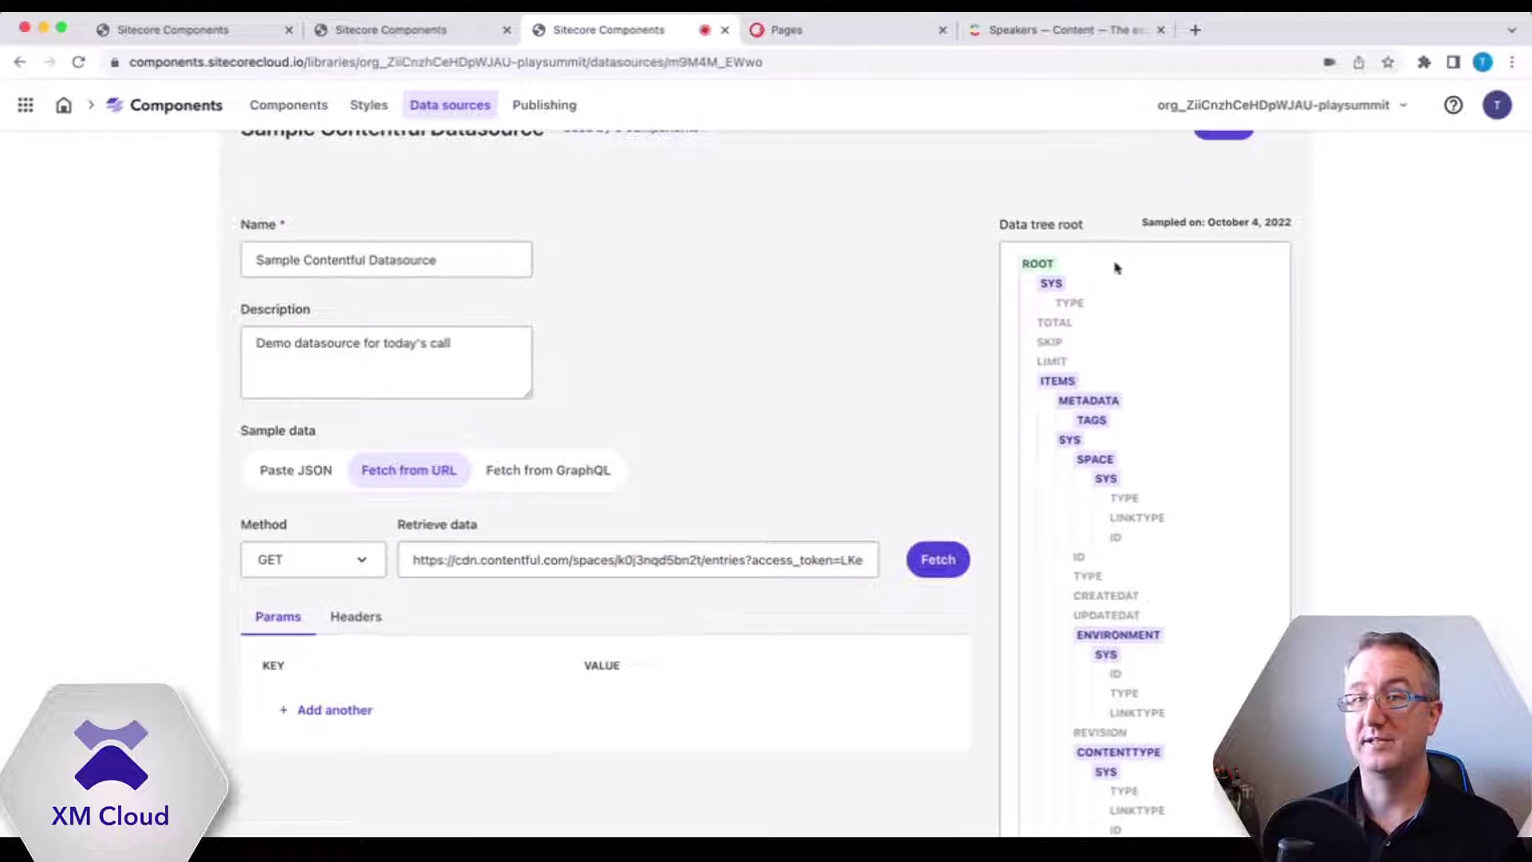
{"action": "scroll", "coordinate": [1108, 324], "scroll_direction": "down", "scroll_amount": 10}
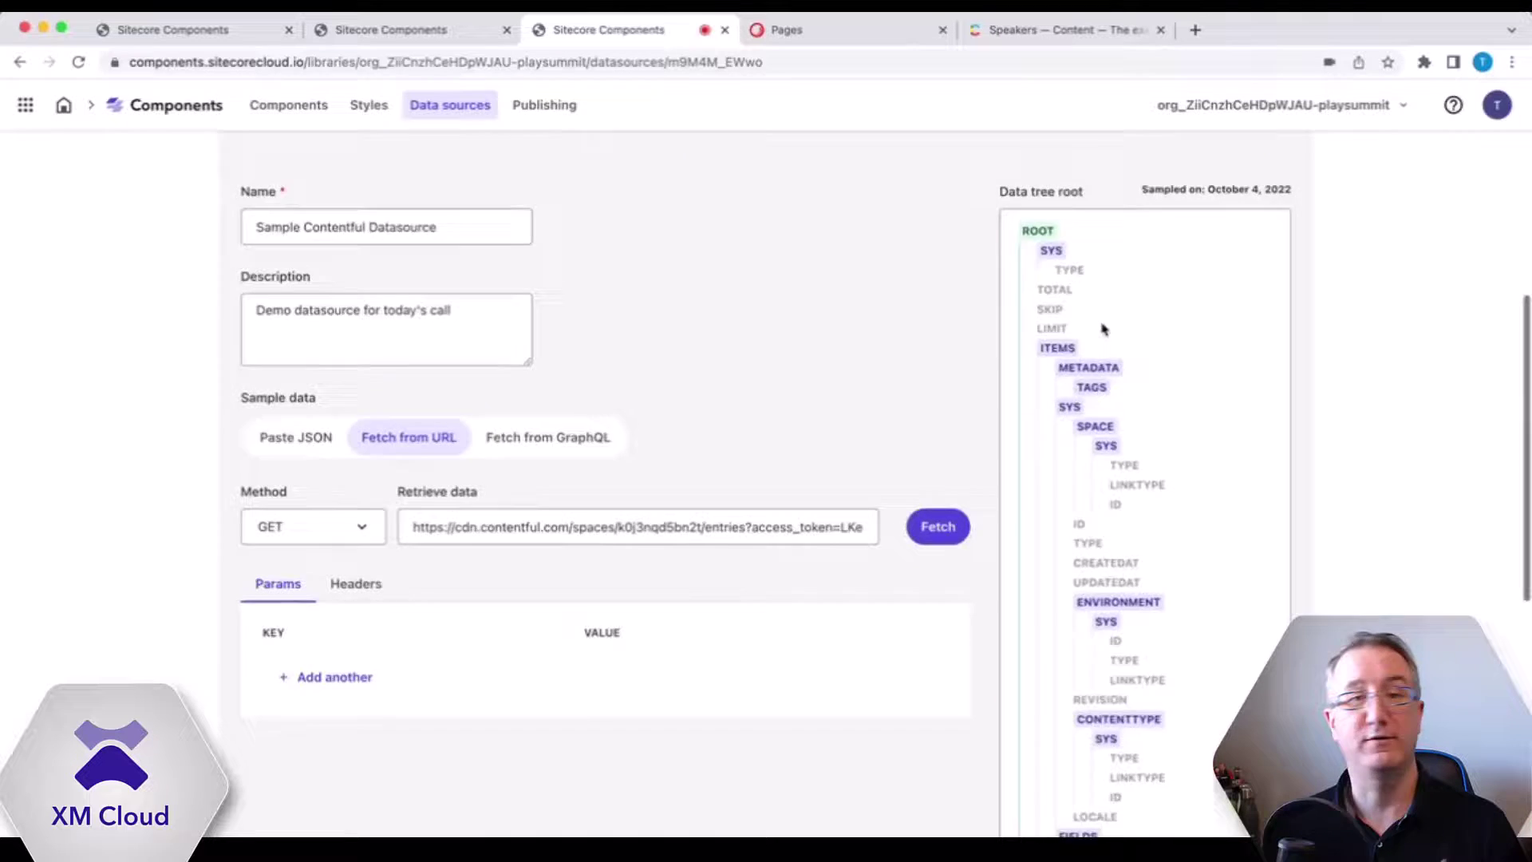
{"action": "scroll", "coordinate": [1108, 324], "scroll_direction": "down", "scroll_amount": 3}
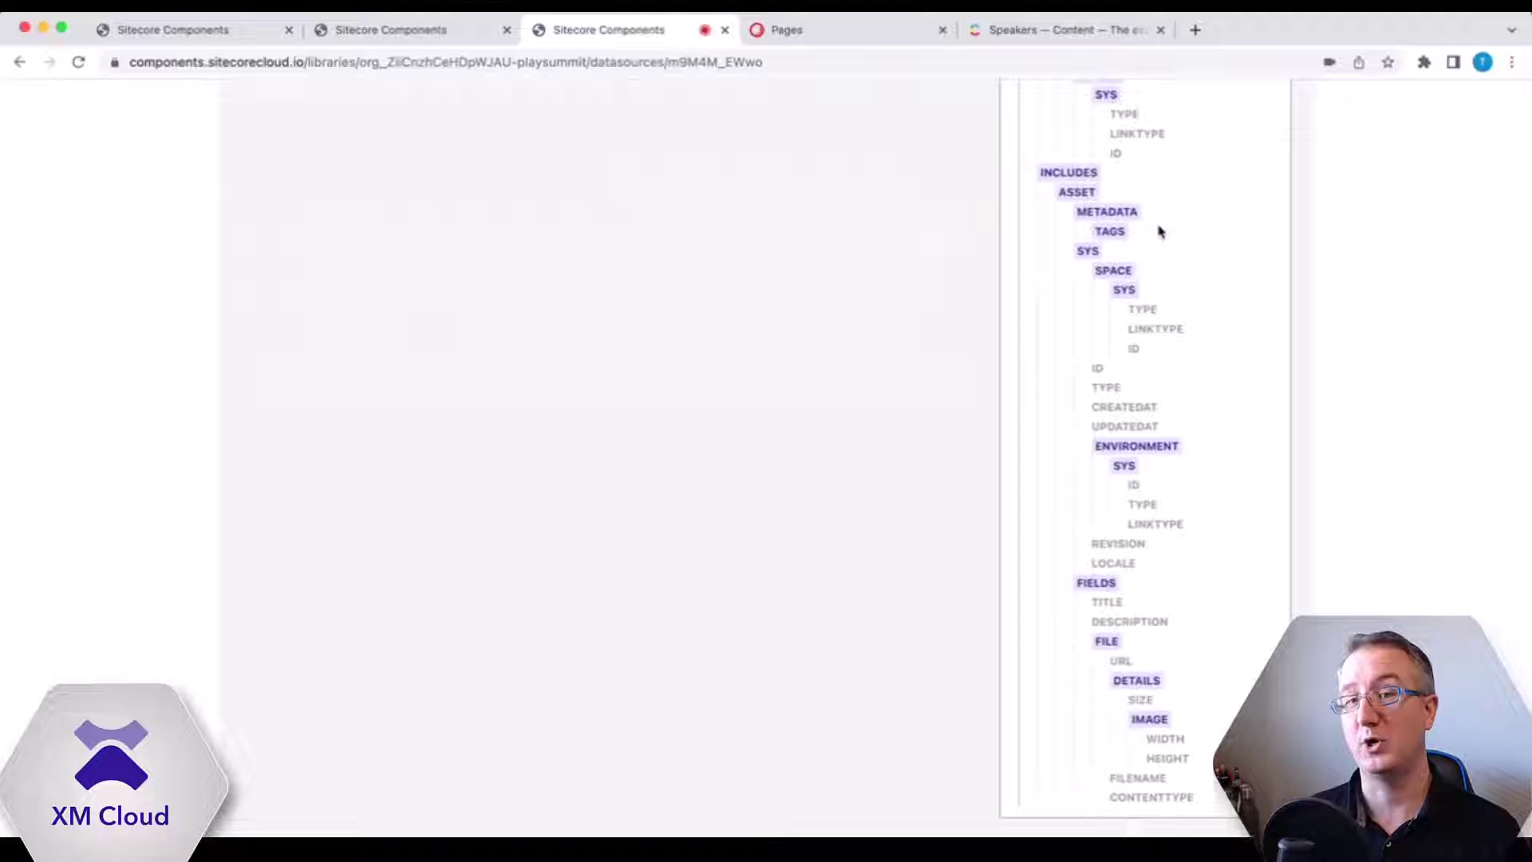
{"action": "scroll", "coordinate": [1160, 240], "scroll_direction": "down", "scroll_amount": 1}
{"action": "scroll", "coordinate": [1162, 485], "scroll_direction": "up", "scroll_amount": 3}
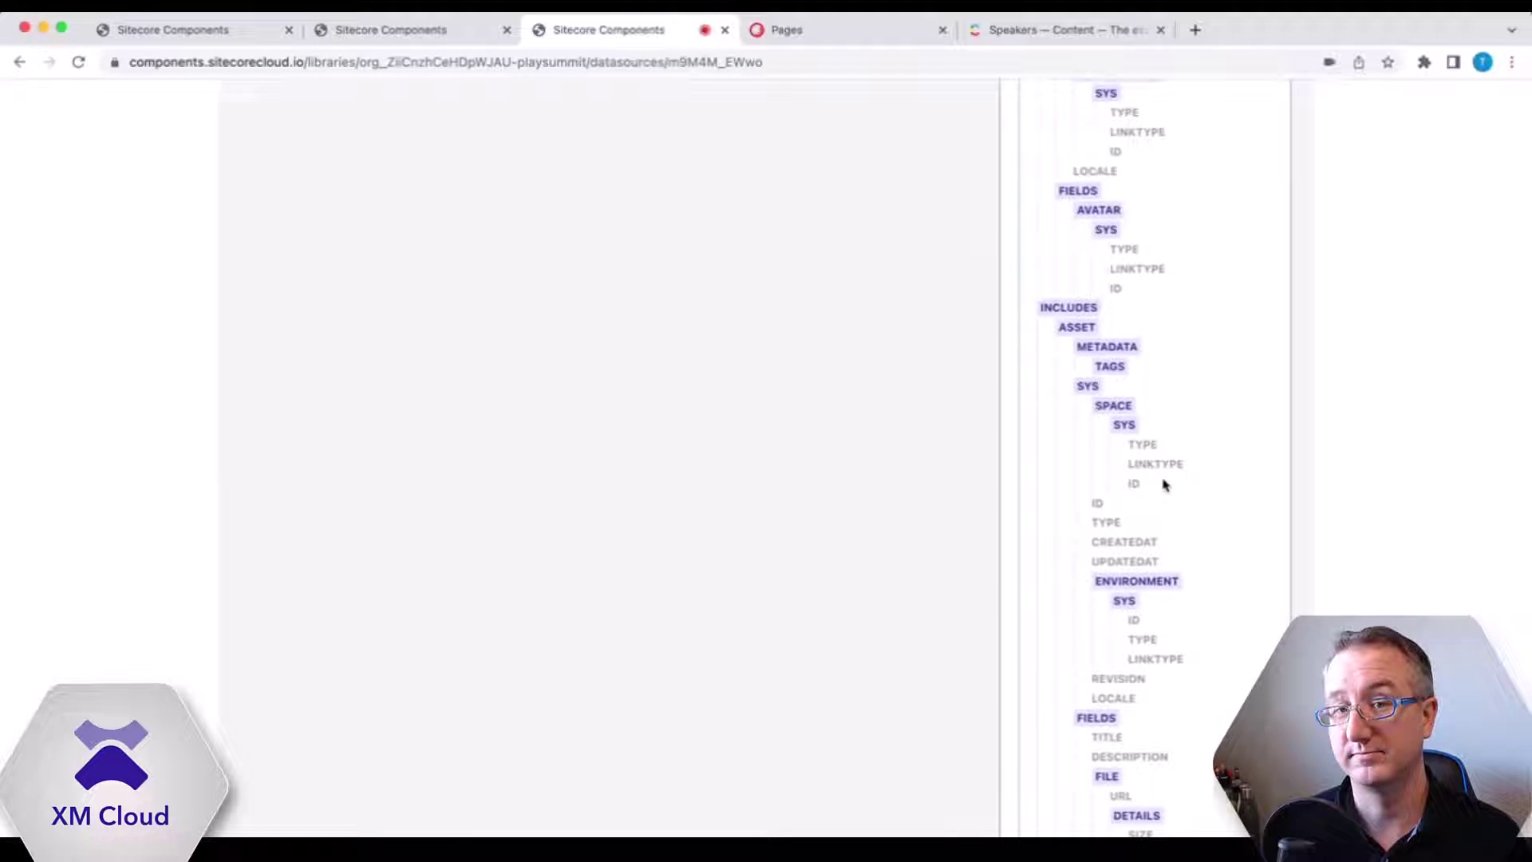
{"action": "scroll", "coordinate": [1159, 487], "scroll_direction": "up", "scroll_amount": 10}
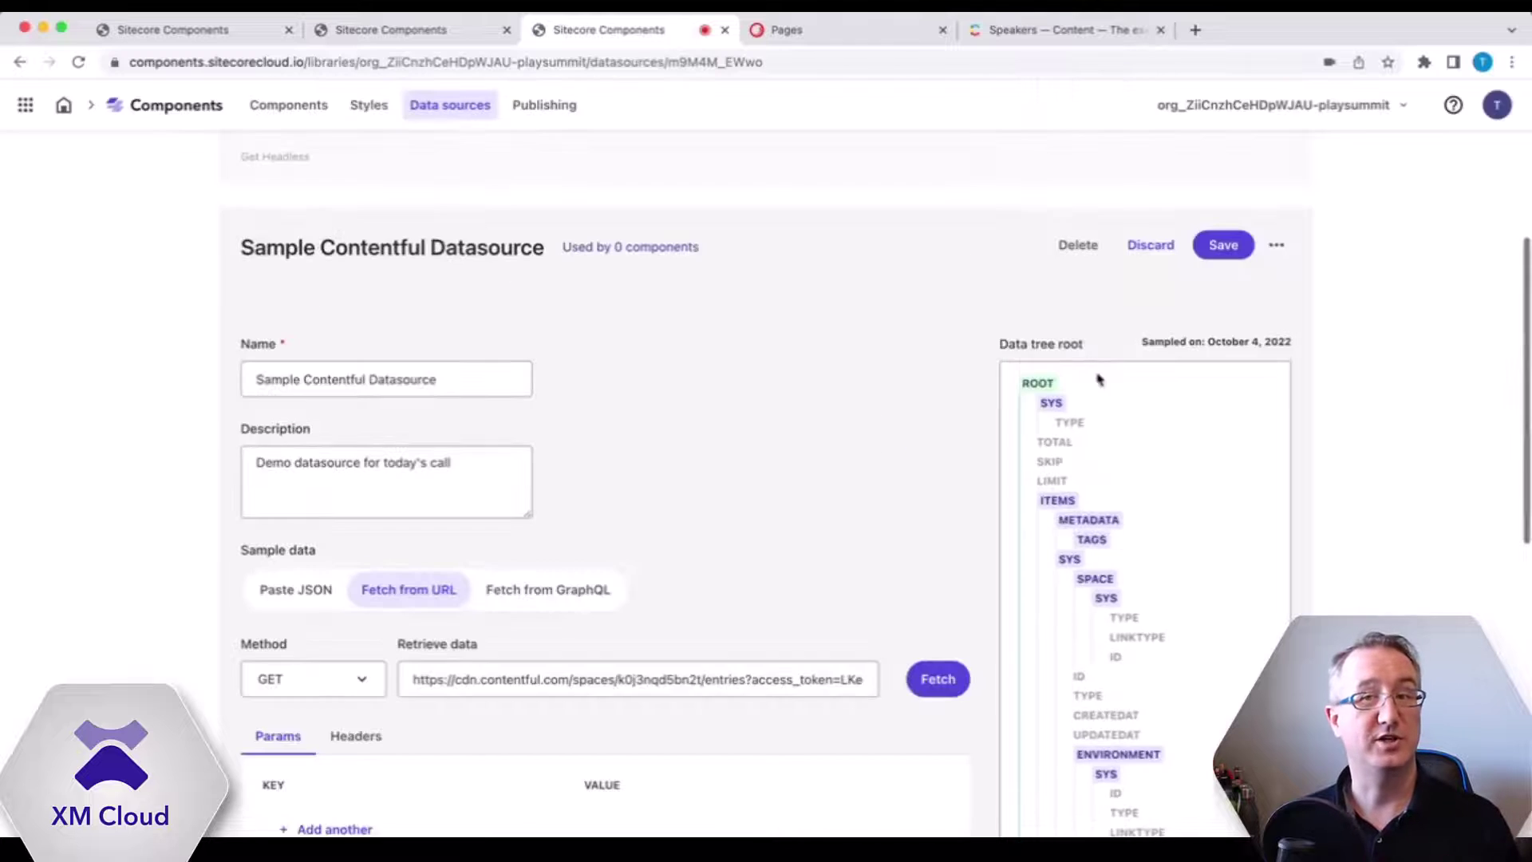
{"action": "scroll", "coordinate": [1098, 379], "scroll_direction": "down", "scroll_amount": 12}
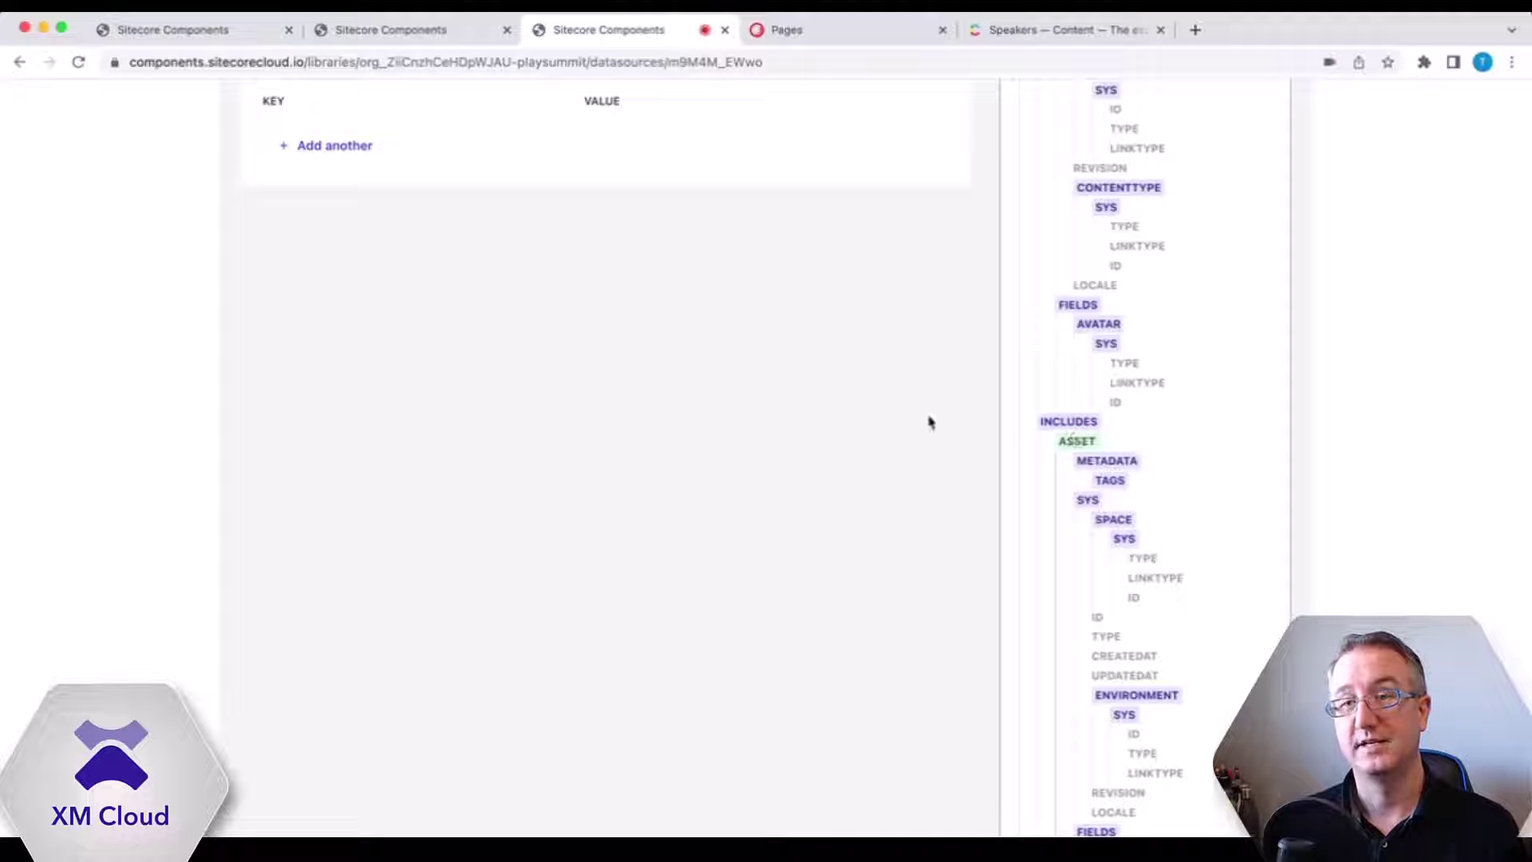
{"action": "scroll", "coordinate": [846, 447], "scroll_direction": "up", "scroll_amount": 3}
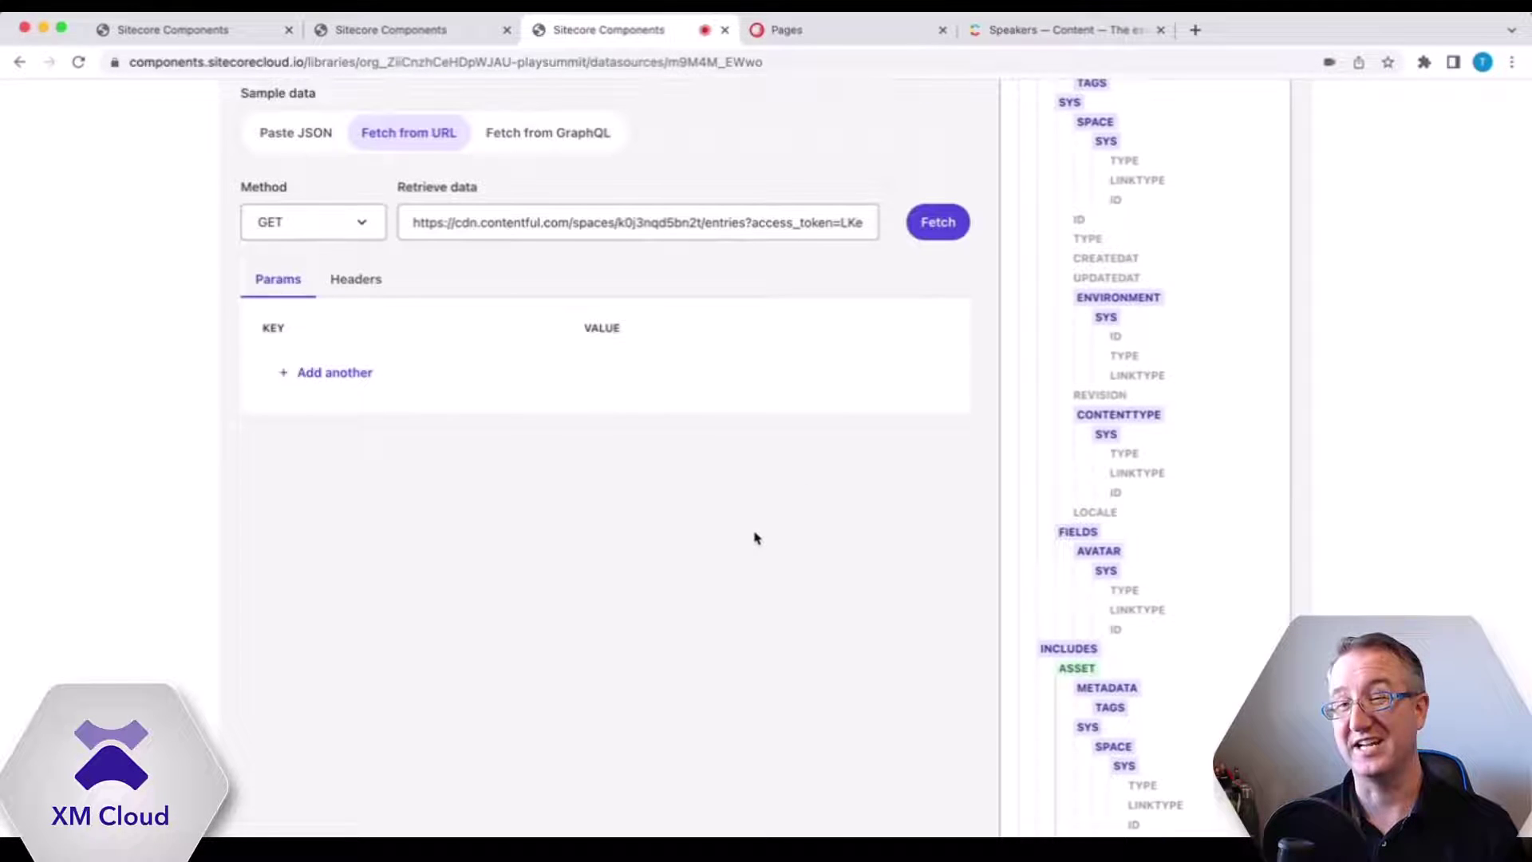
{"action": "scroll", "coordinate": [850, 555], "scroll_direction": "up", "scroll_amount": 3}
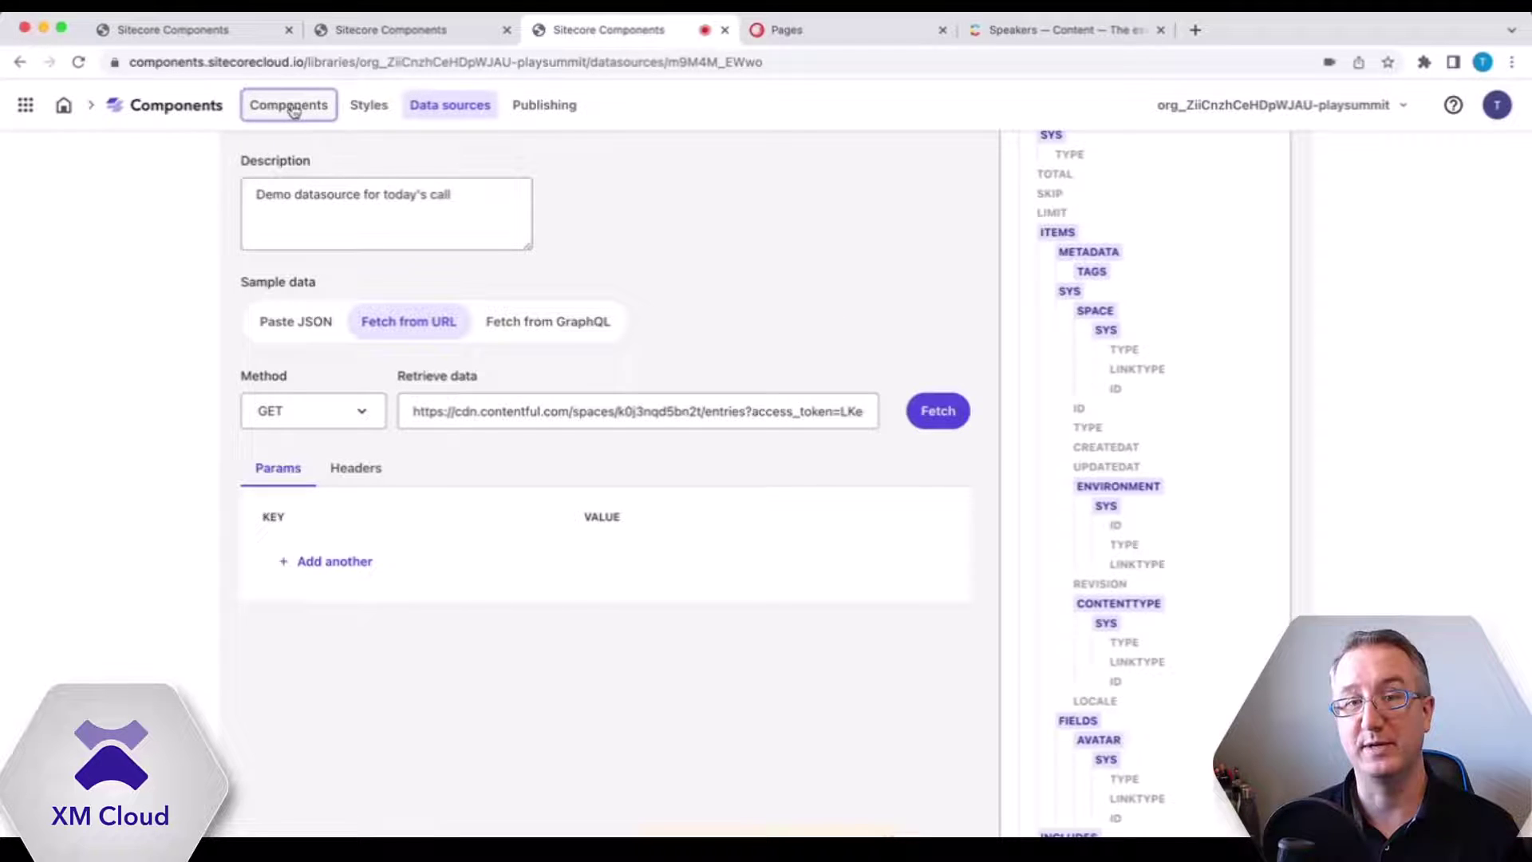
{"action": "scroll", "coordinate": [1237, 356], "scroll_direction": "up", "scroll_amount": 10}
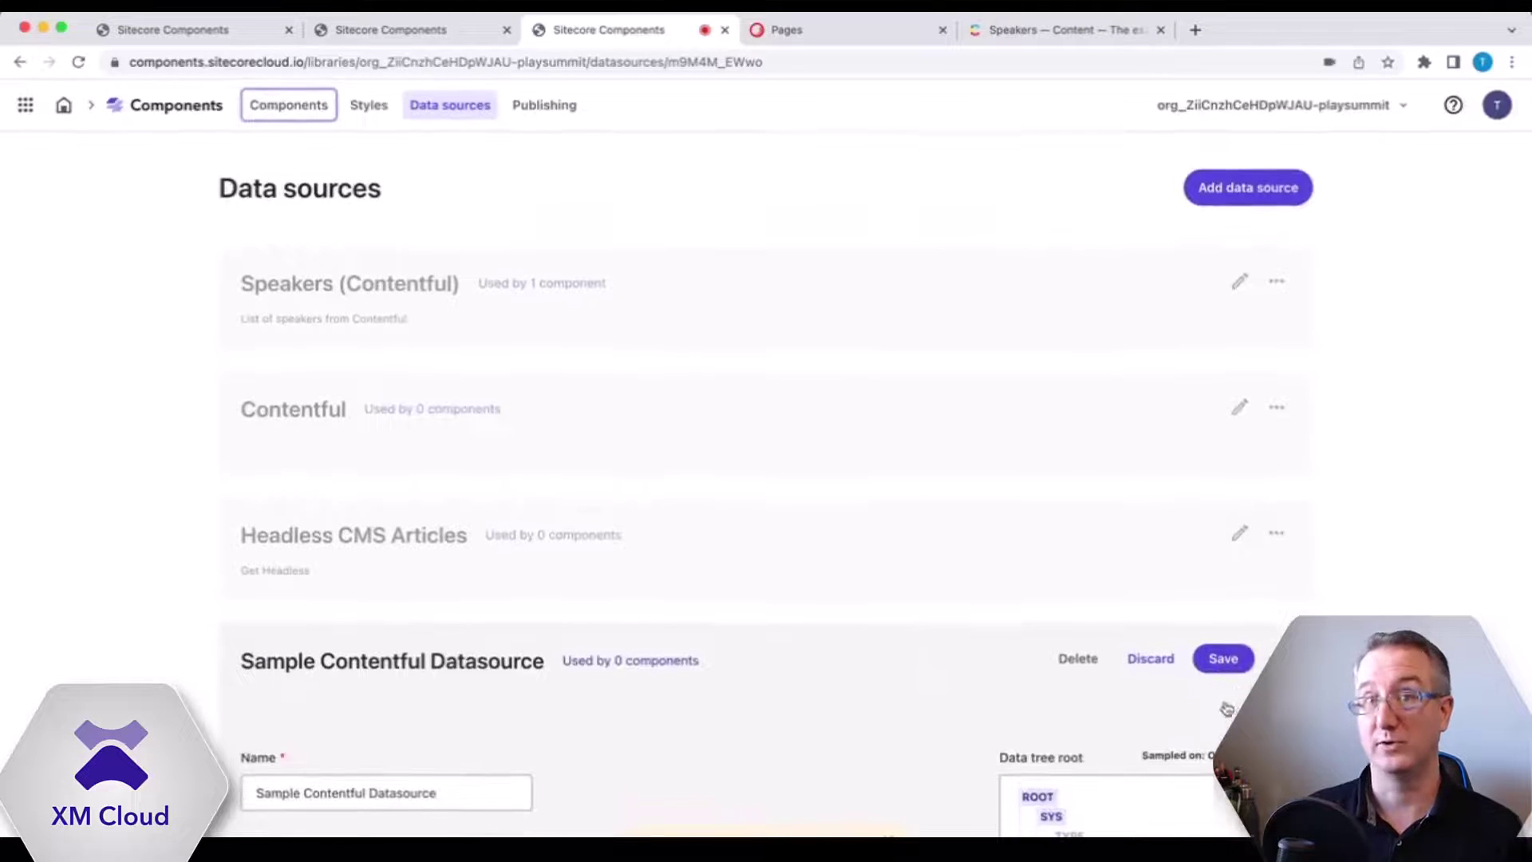
- Save the data source and list all components in Play! Summit Heroes
{"action": "left_click", "coordinate": [1223, 659]}
{"action": "left_click", "coordinate": [288, 106]}
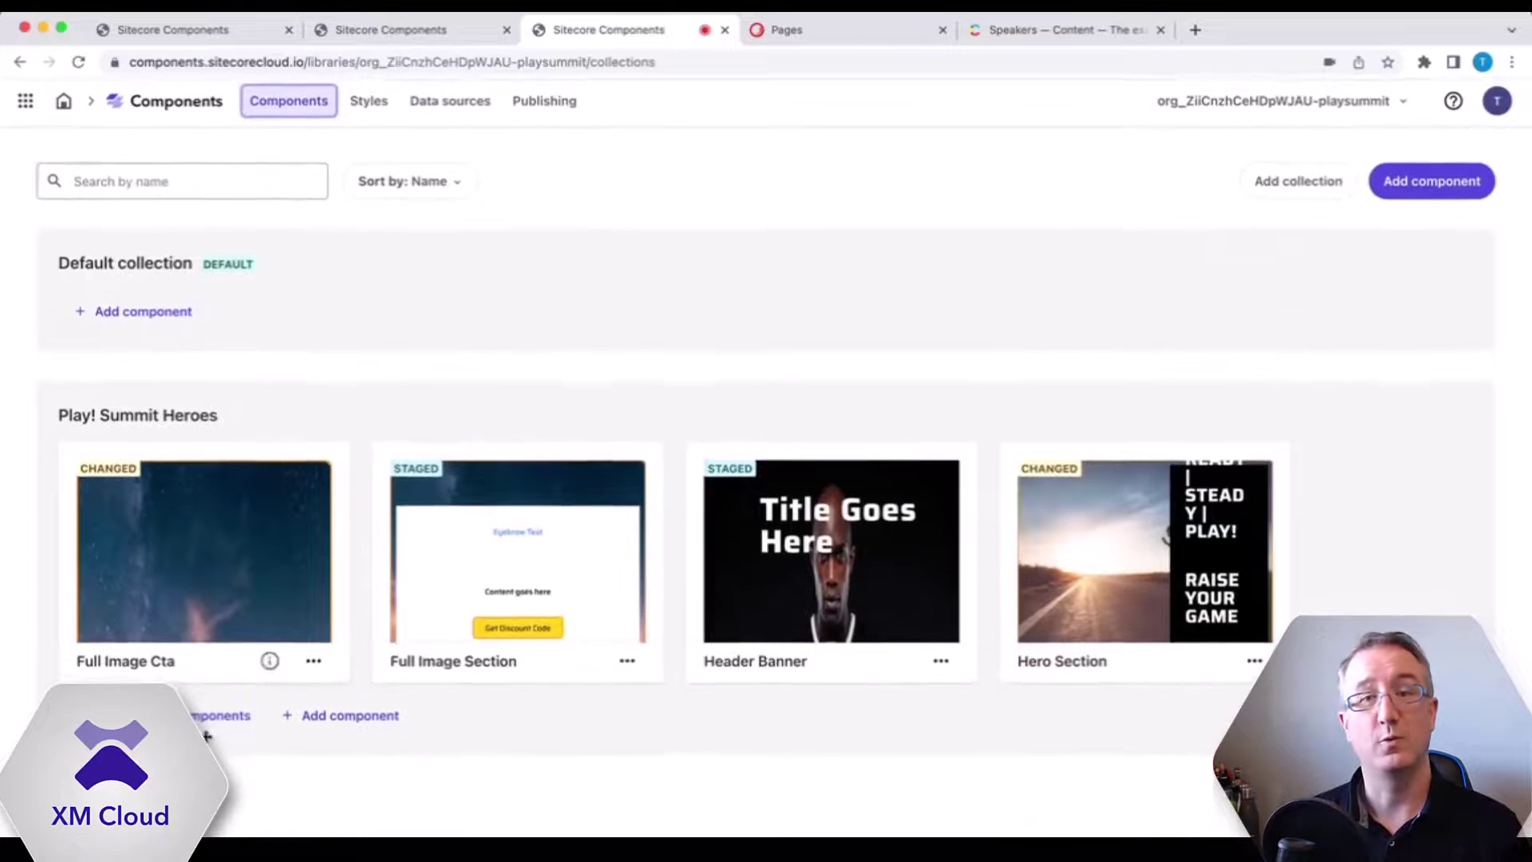
{"action": "left_click", "coordinate": [224, 718]}
{"action": "scroll", "coordinate": [226, 727], "scroll_direction": "down", "scroll_amount": 4}
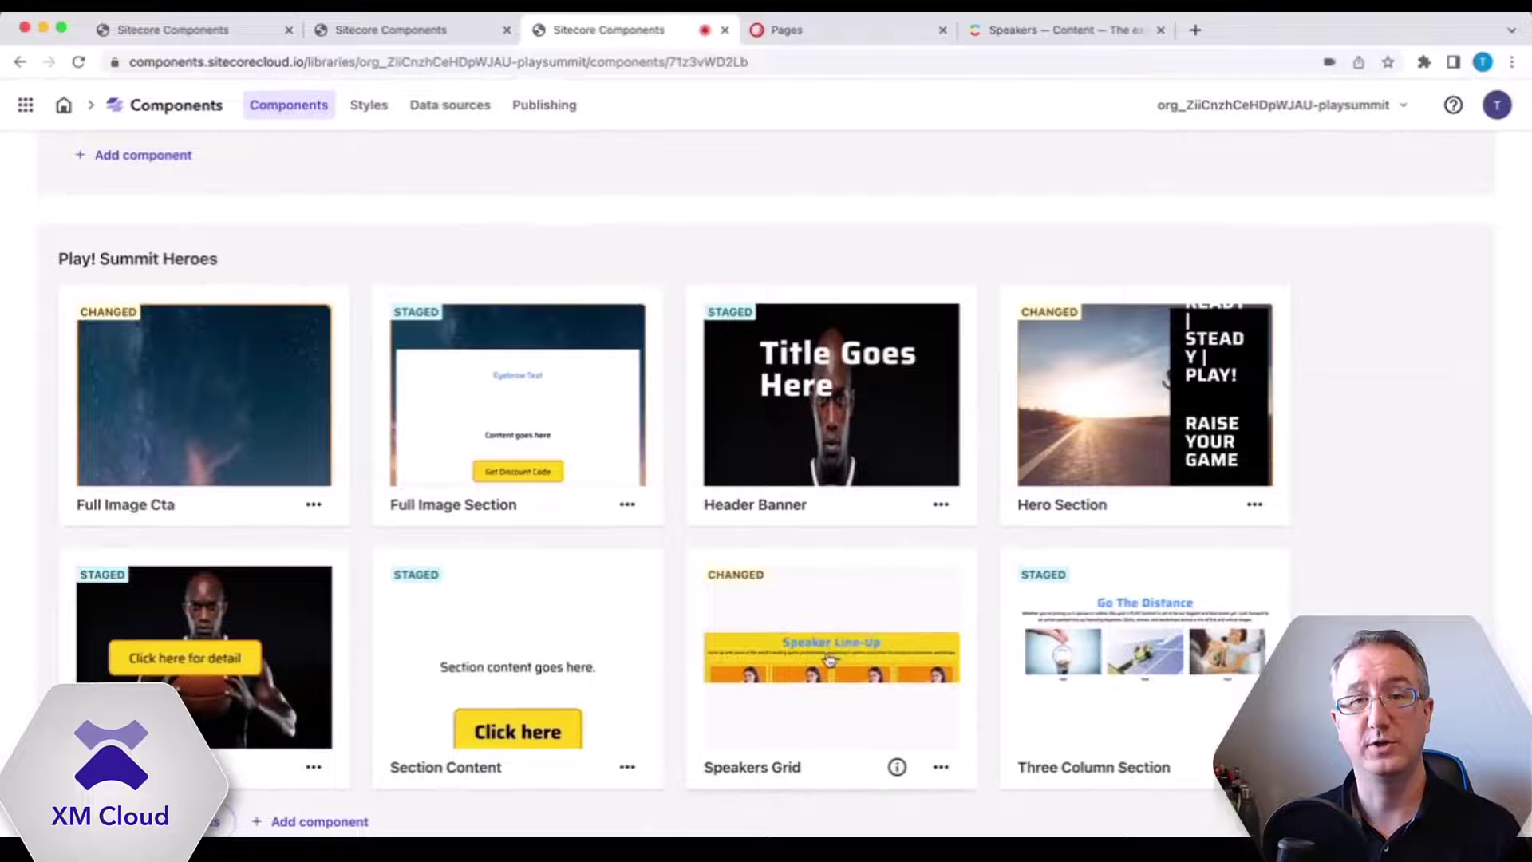
- Open the Speakers Grid component and select its Title heading
{"action": "left_click", "coordinate": [832, 660]}
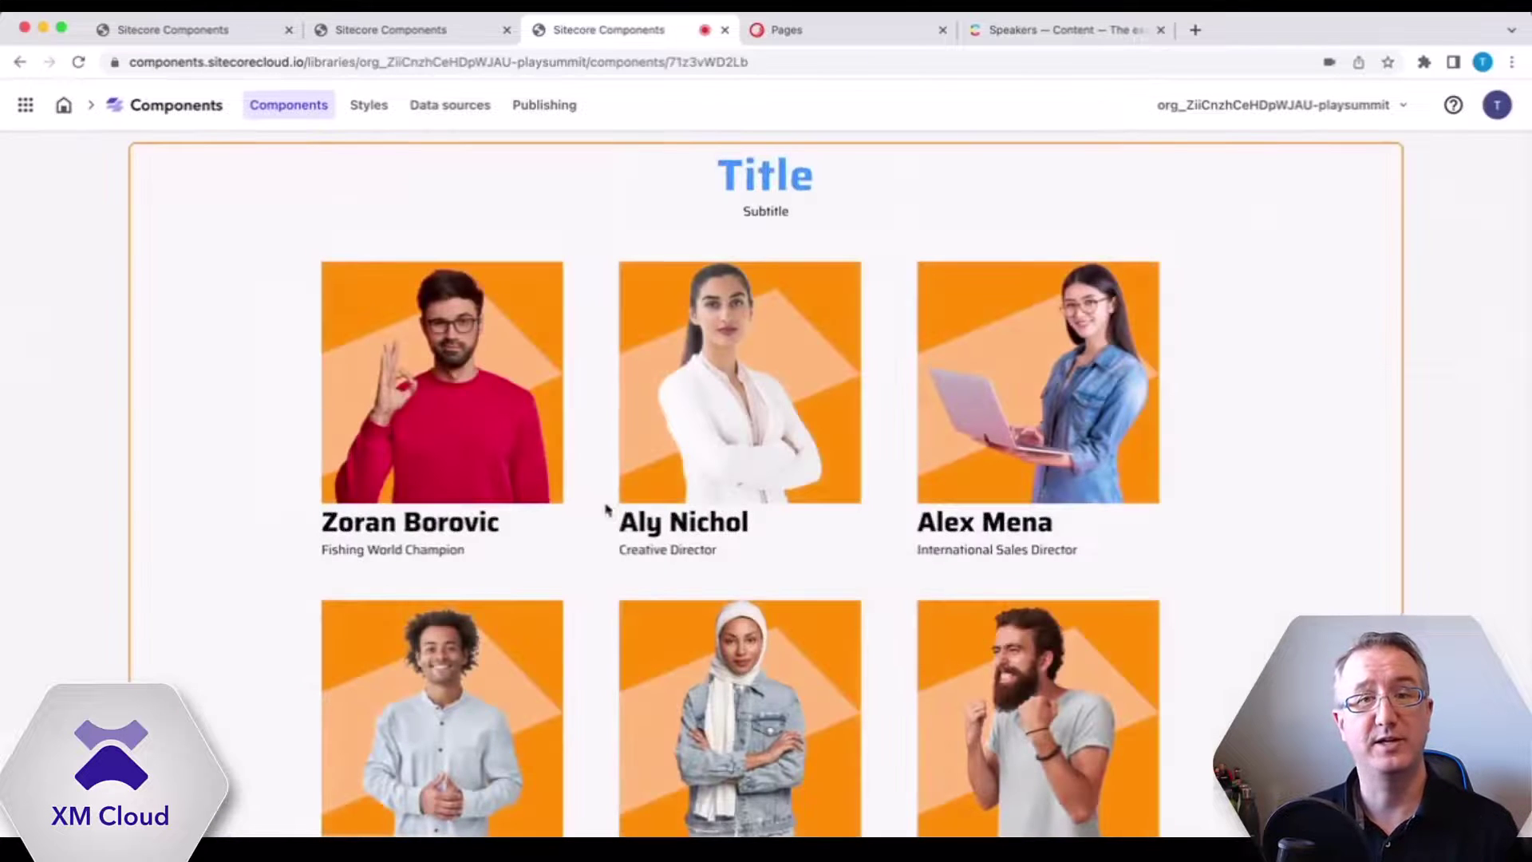
{"action": "scroll", "coordinate": [641, 519], "scroll_direction": "up", "scroll_amount": 1}
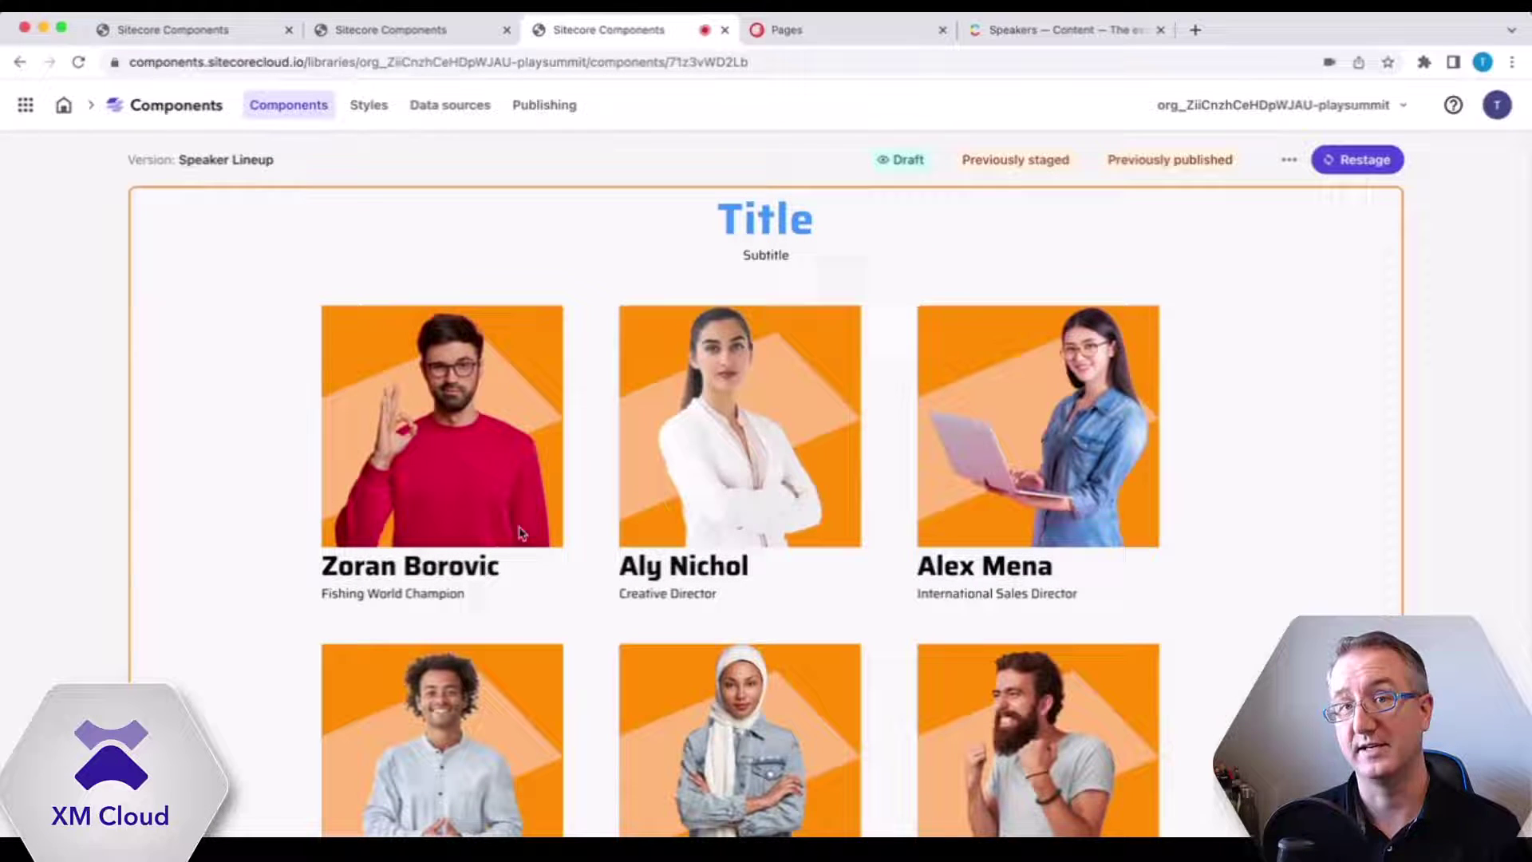
{"action": "left_click", "coordinate": [775, 226]}
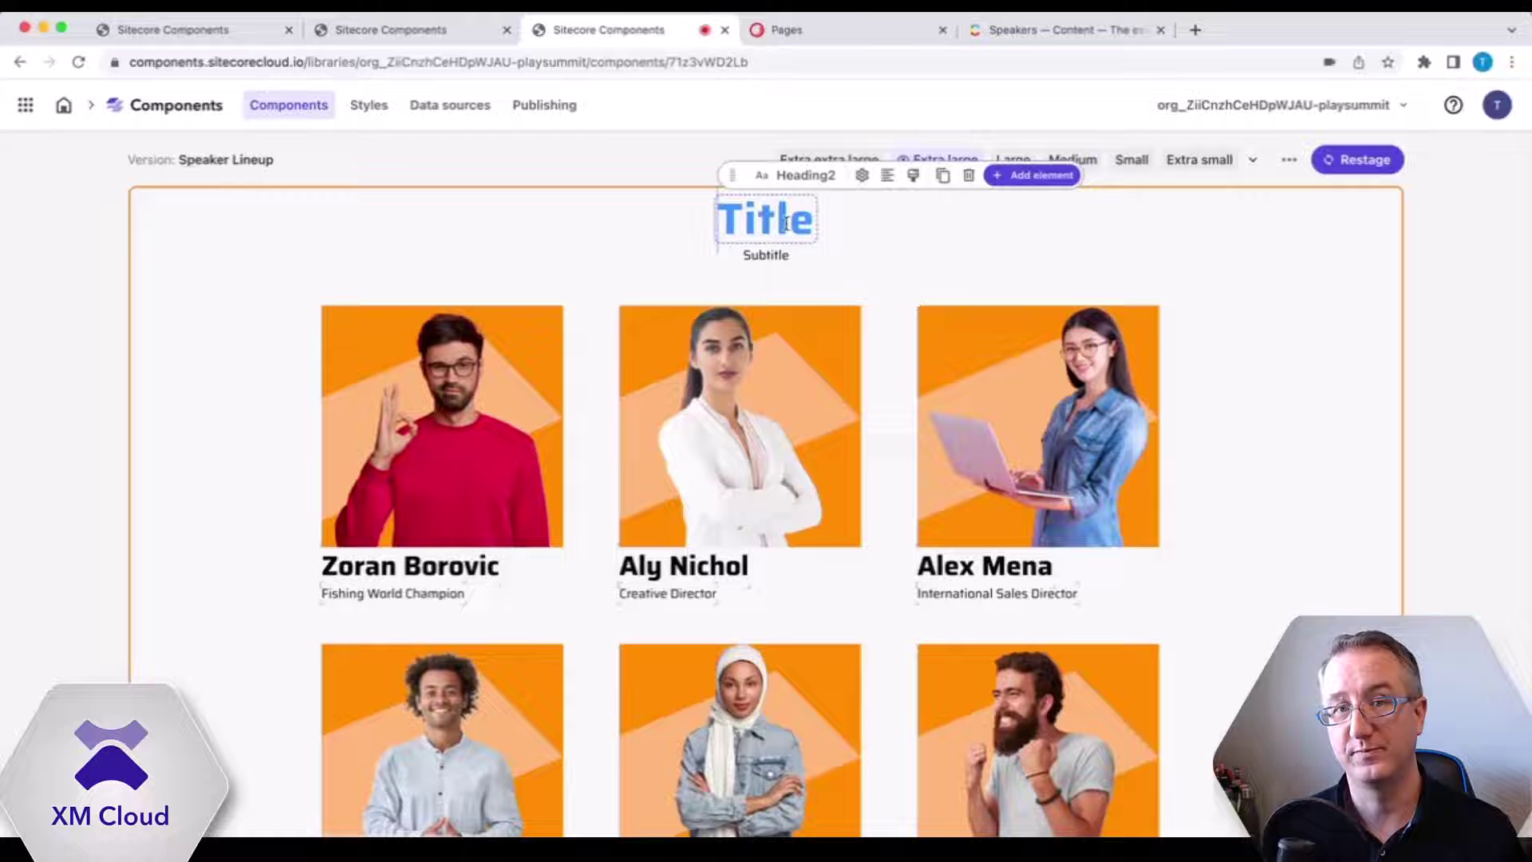
- Change the Speakers Grid heading text to 'Type In A Title'
{"action": "left_click", "coordinate": [801, 239]}
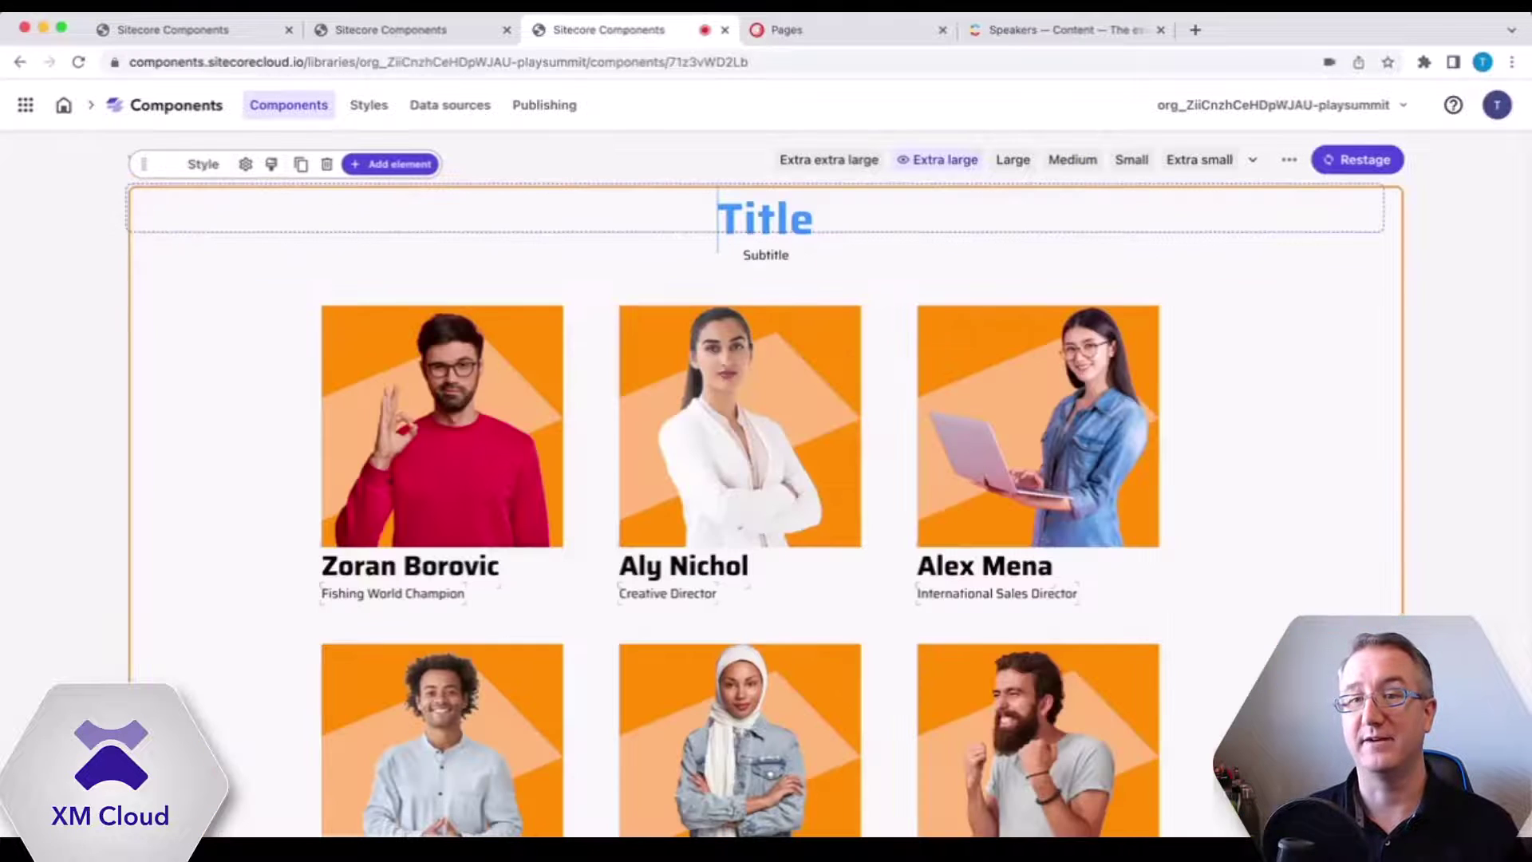
{"action": "left_click", "coordinate": [764, 217]}
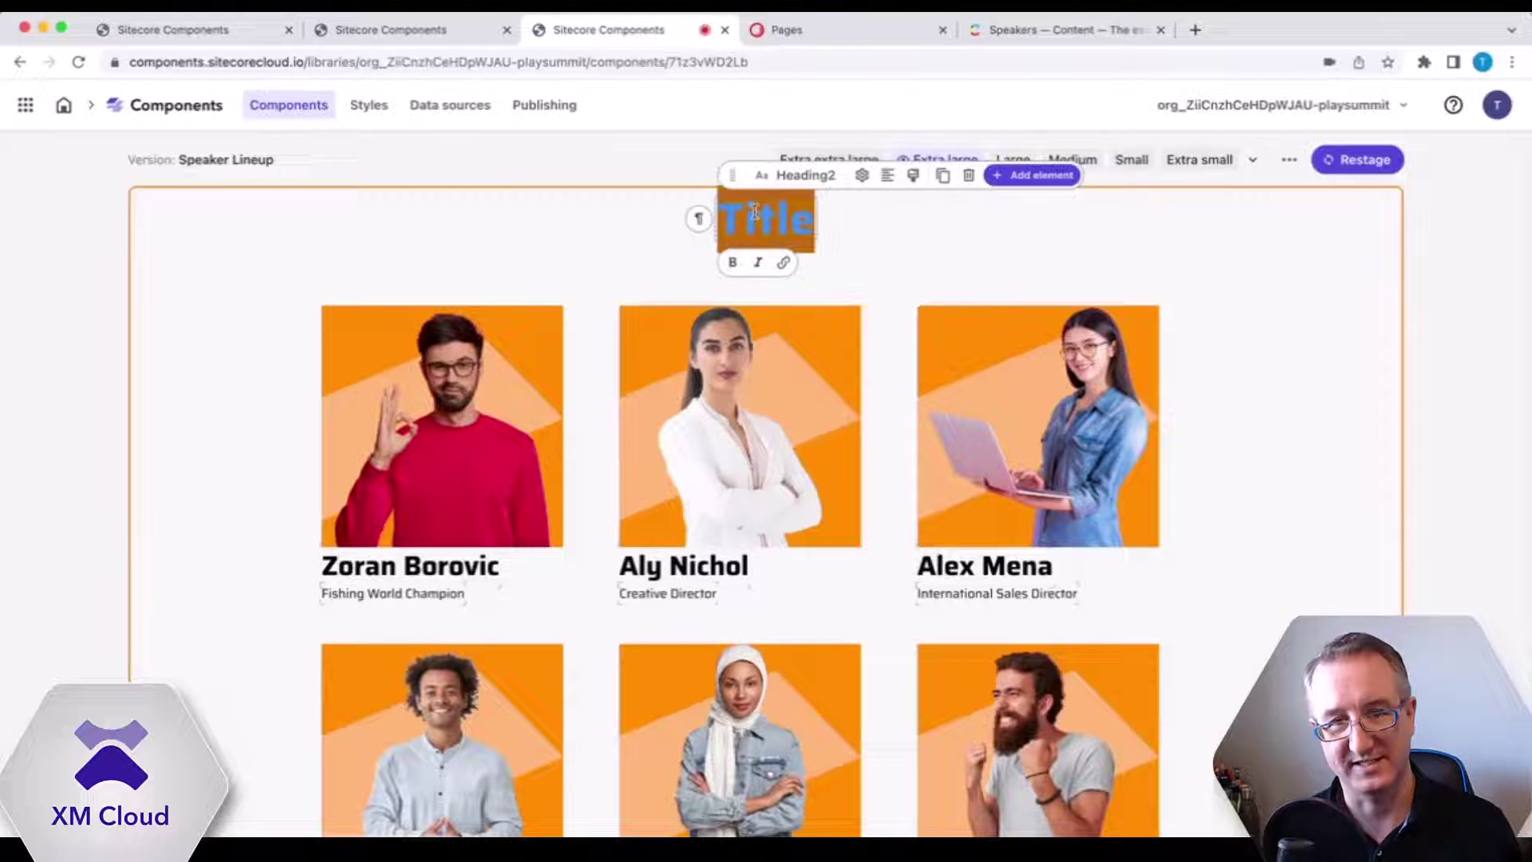
{"action": "left_click", "coordinate": [739, 220]}
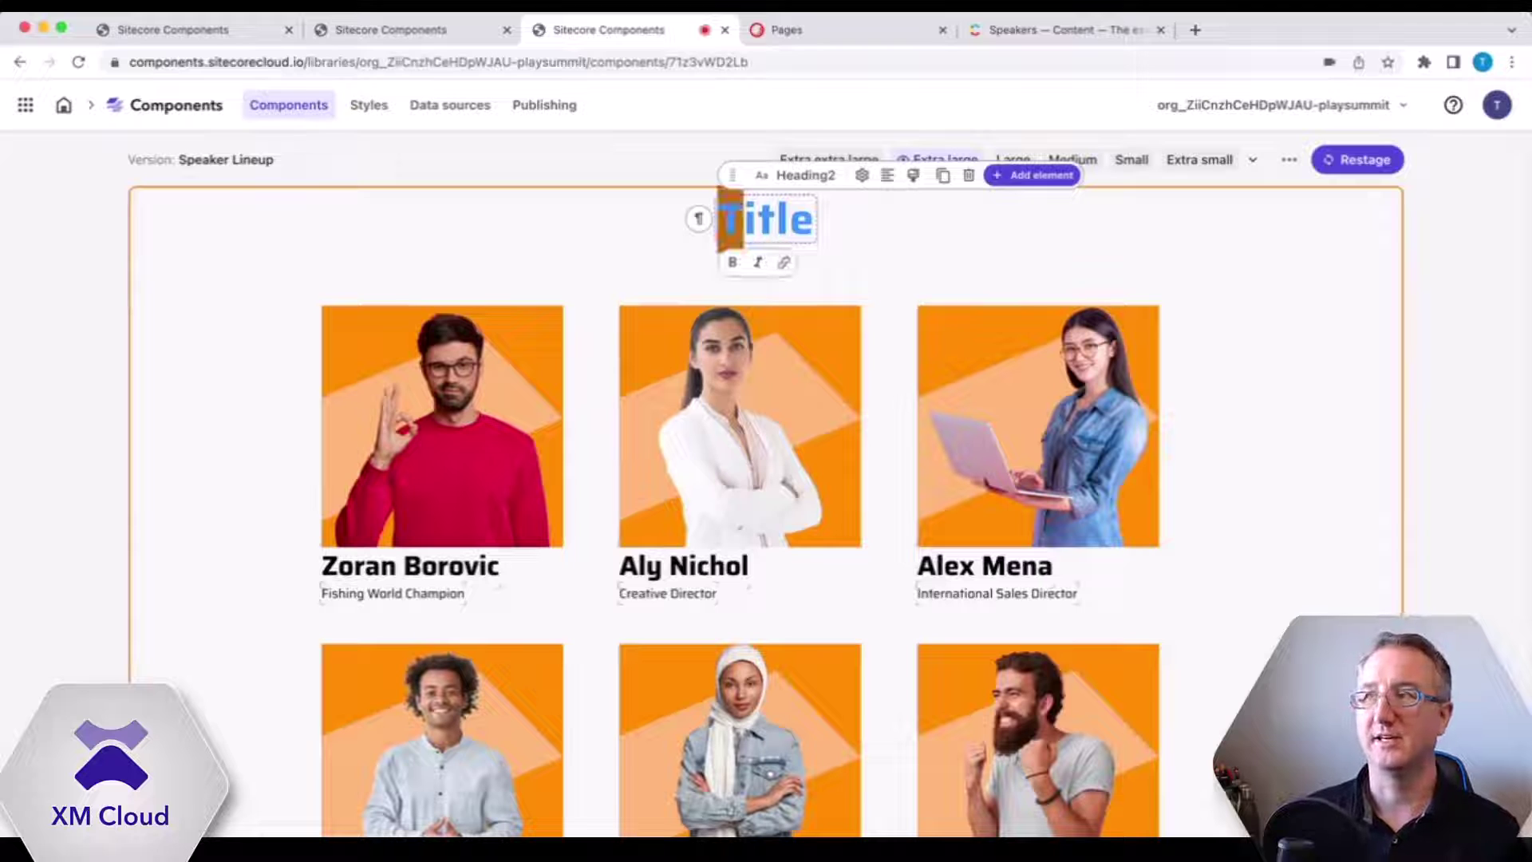
{"action": "type", "text": "ype In A T"}
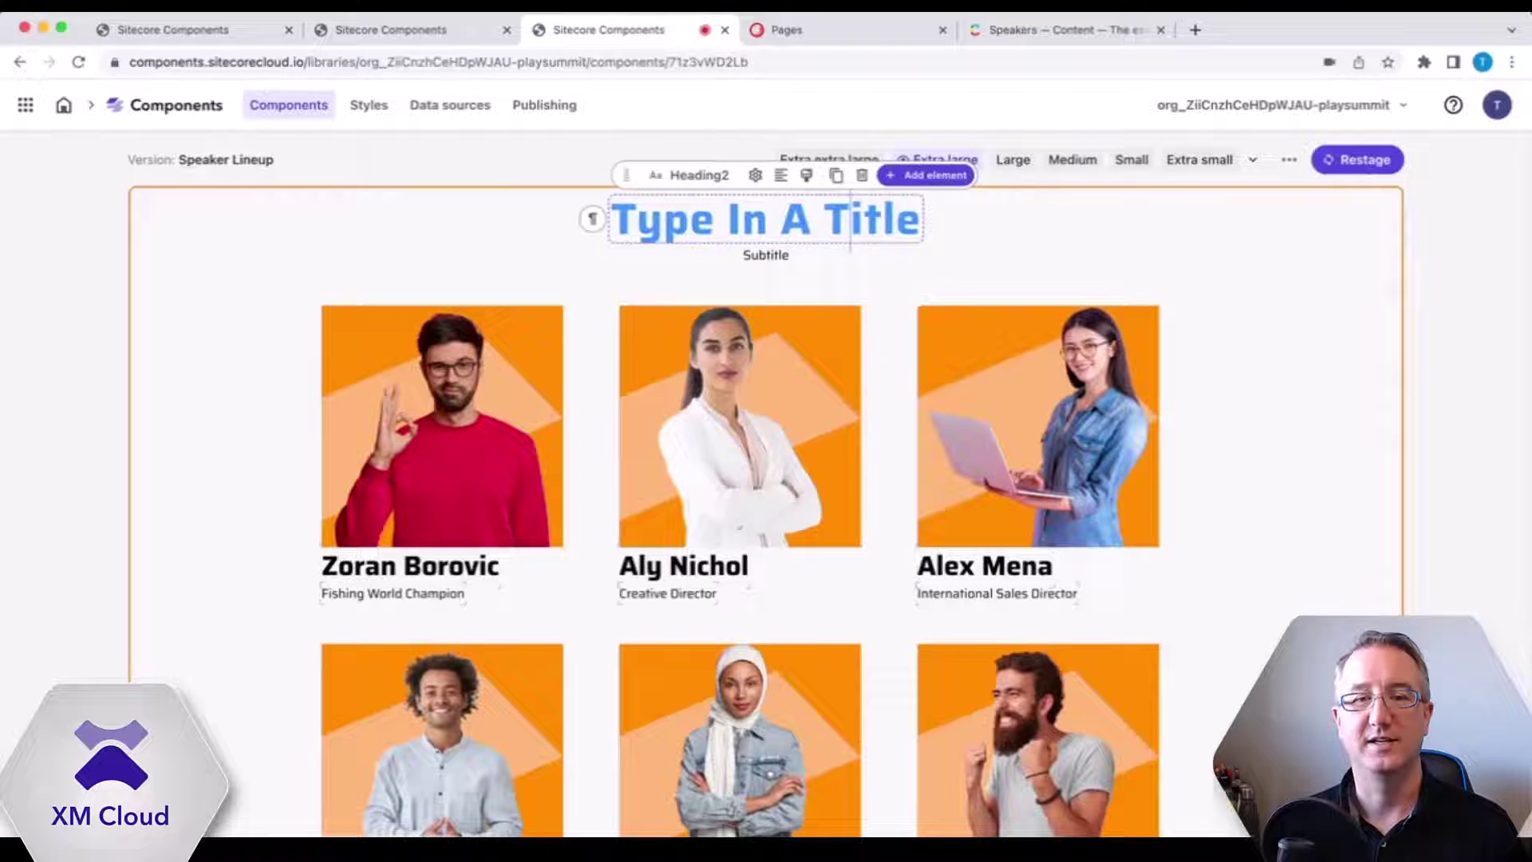
- Select the Subtitle, then the whole speakers section to view its layout settings
{"action": "left_click", "coordinate": [775, 257]}
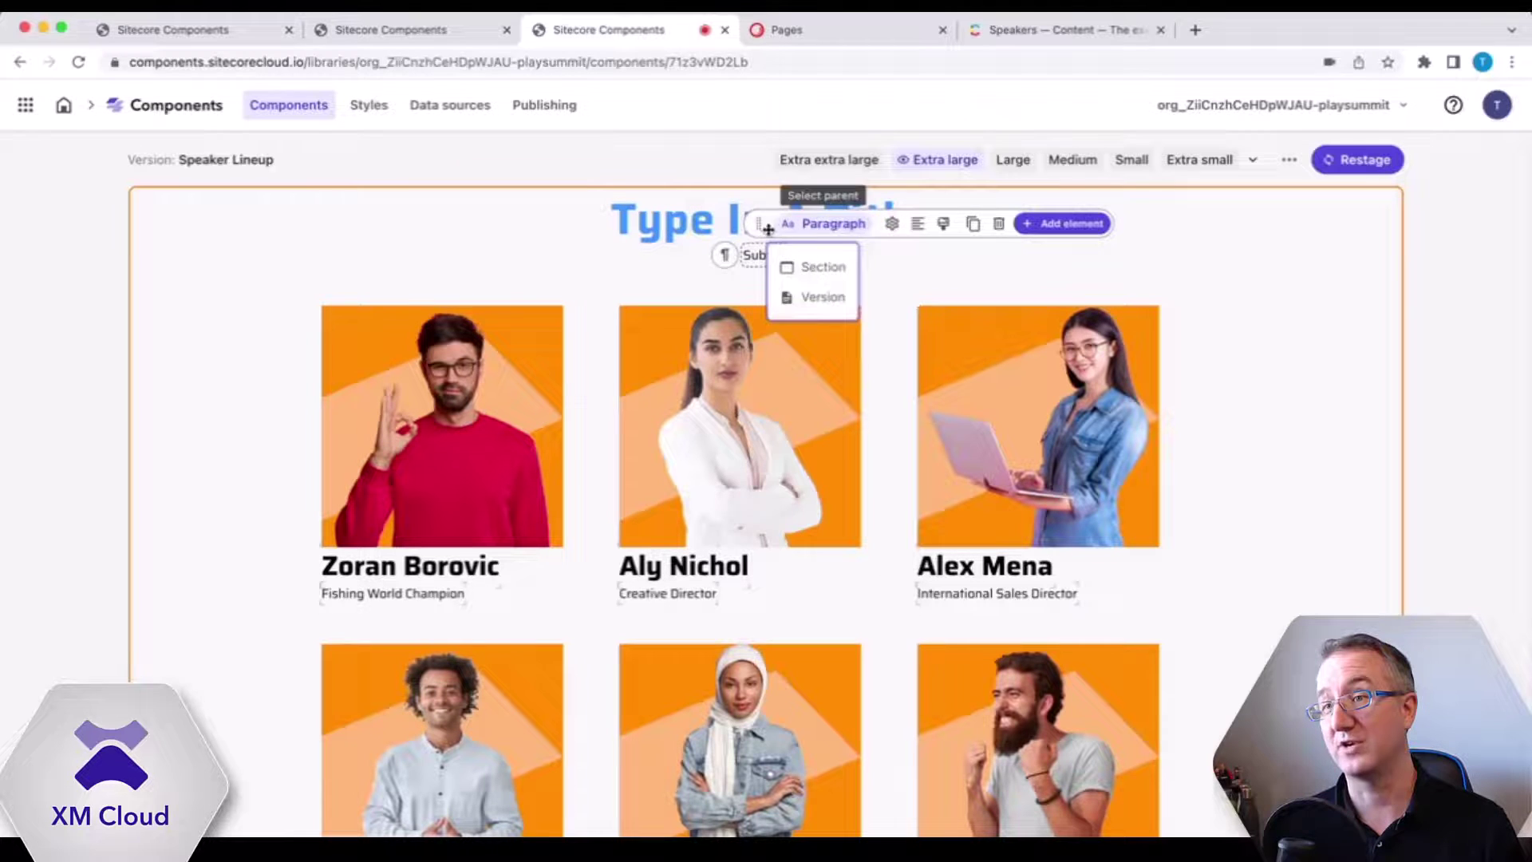
{"action": "left_click_drag", "start_coordinate": [758, 224], "coordinate": [778, 279]}
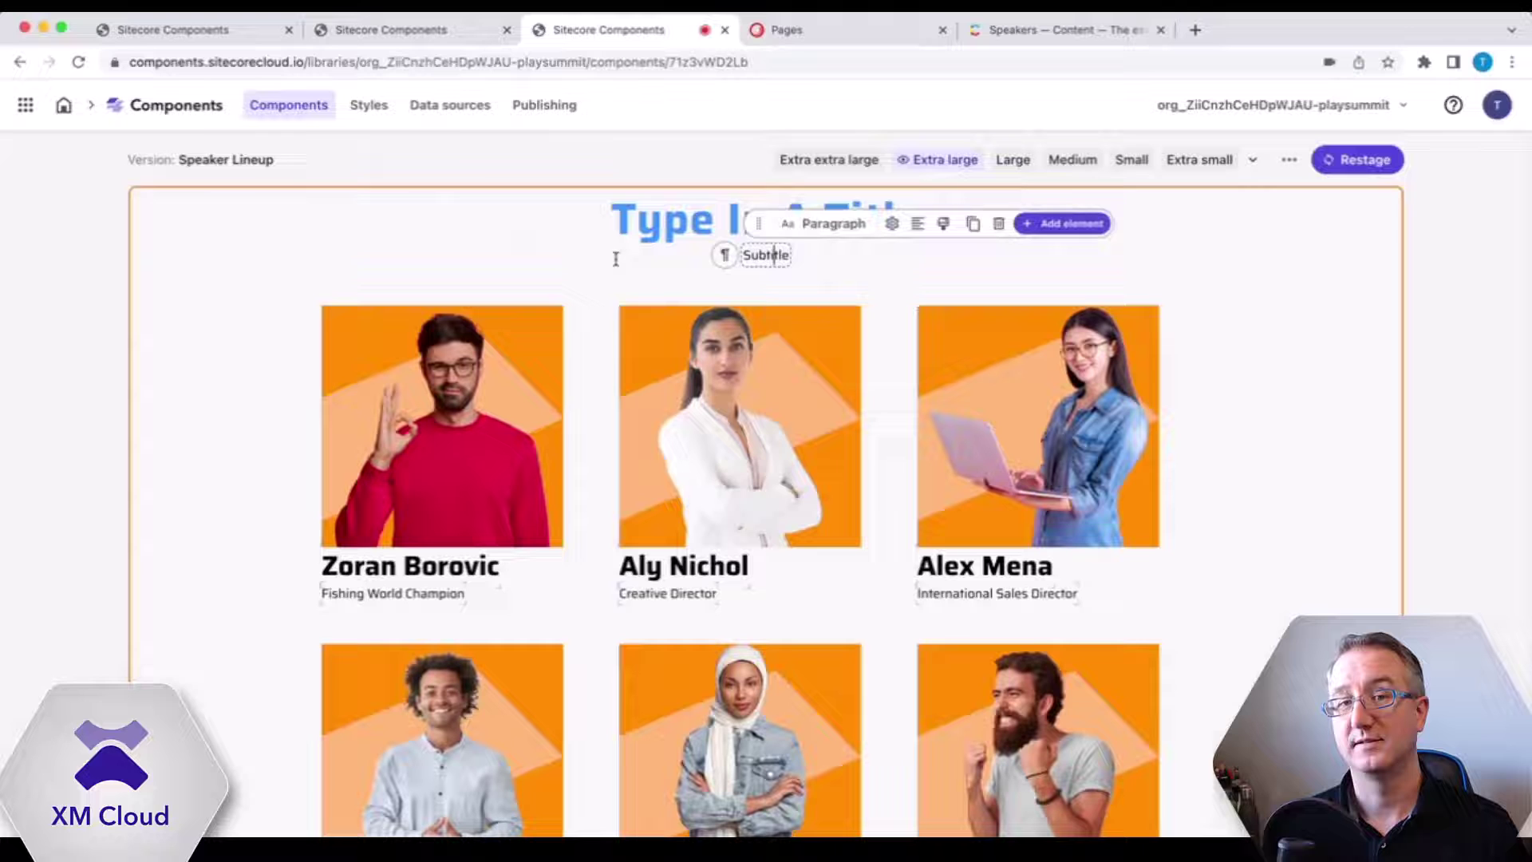
{"action": "left_click", "coordinate": [561, 348]}
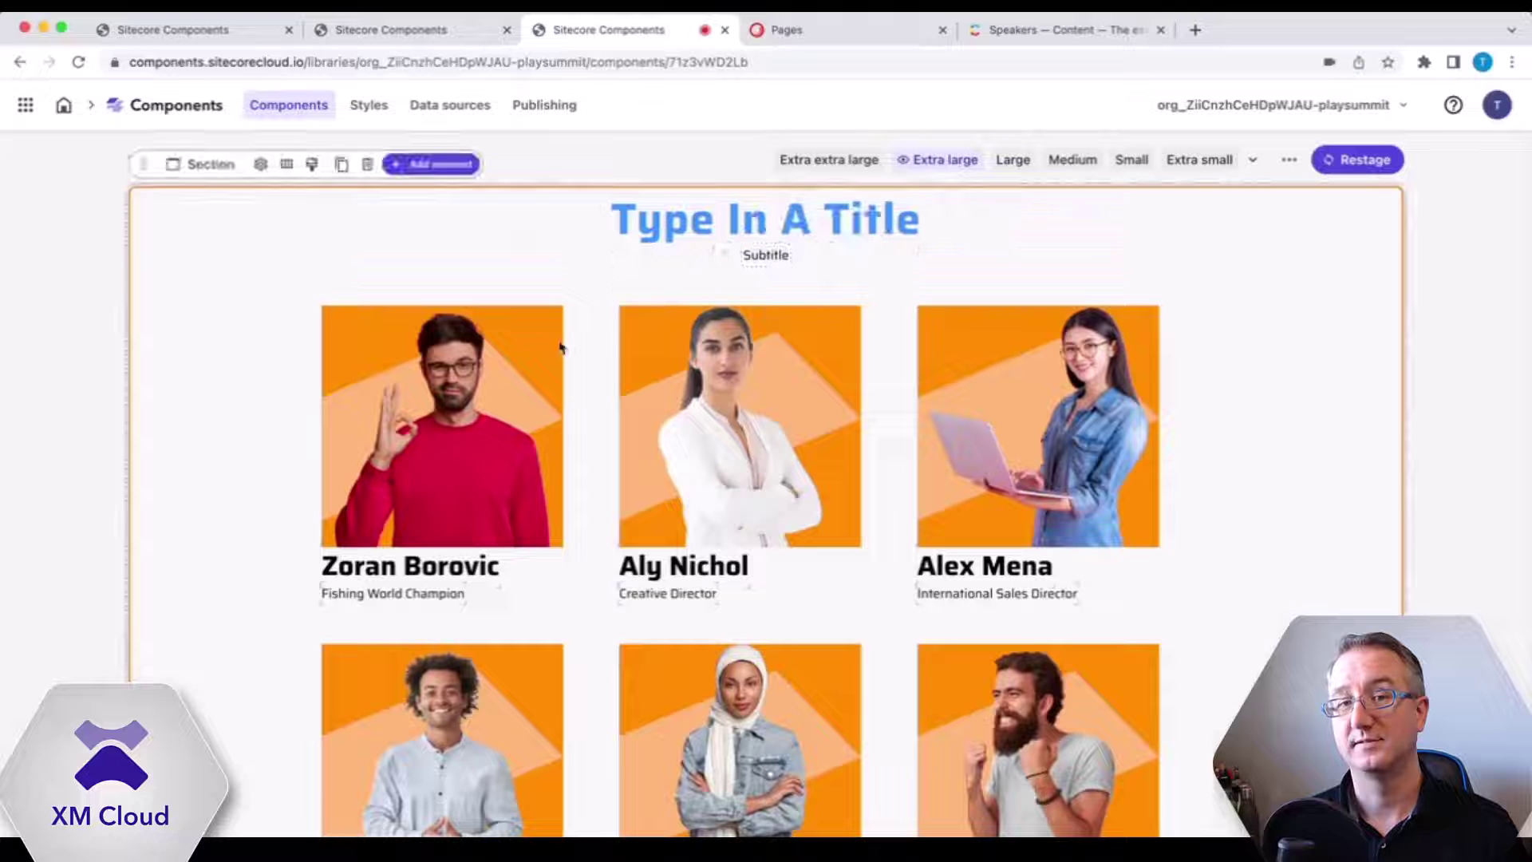
{"action": "left_click", "coordinate": [287, 164]}
{"action": "left_click", "coordinate": [370, 218]}
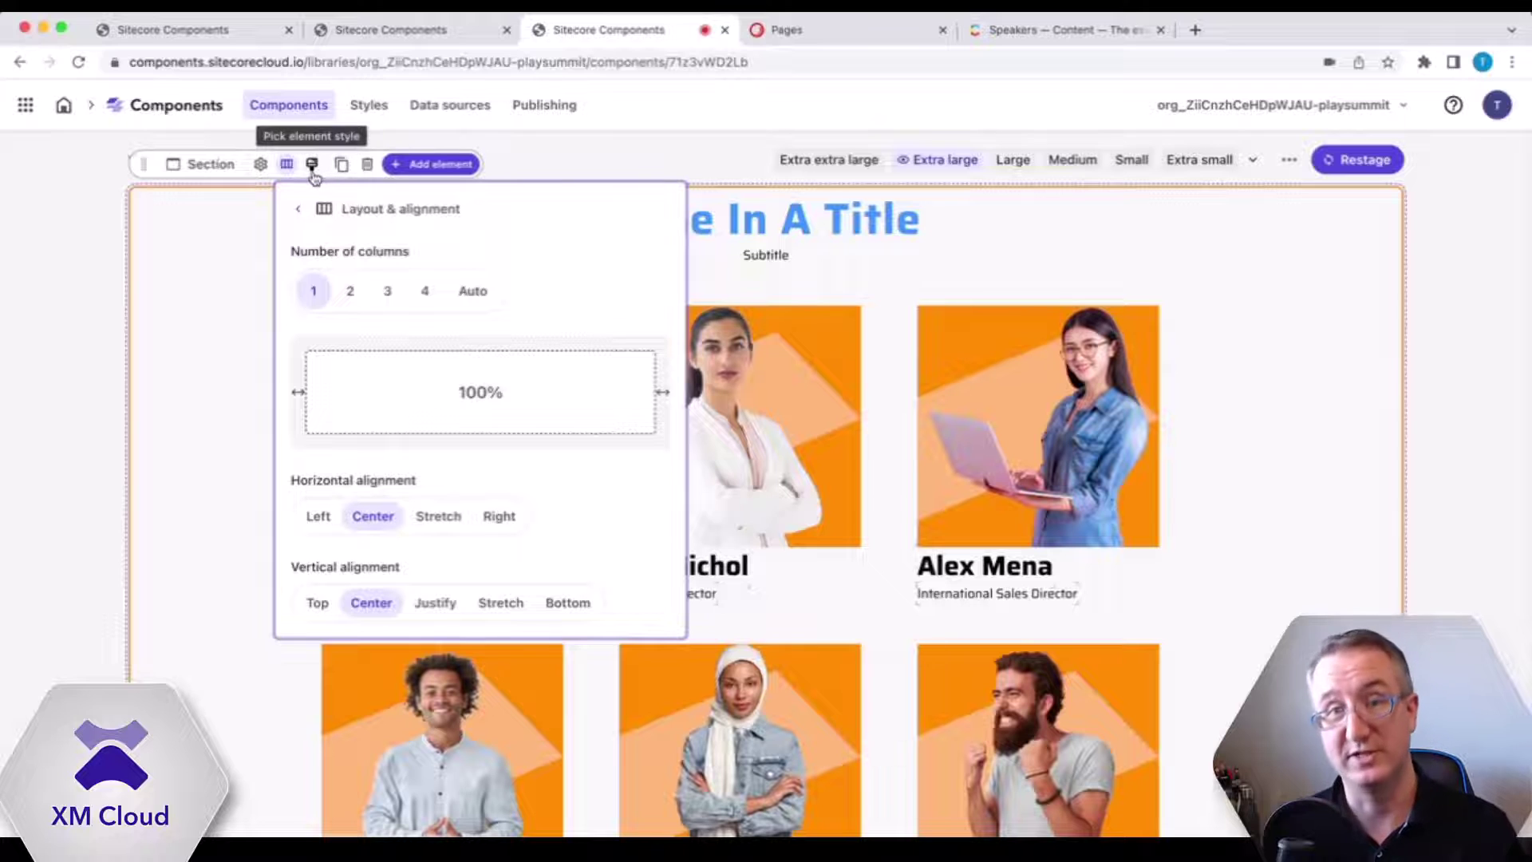
{"action": "left_click", "coordinate": [208, 291]}
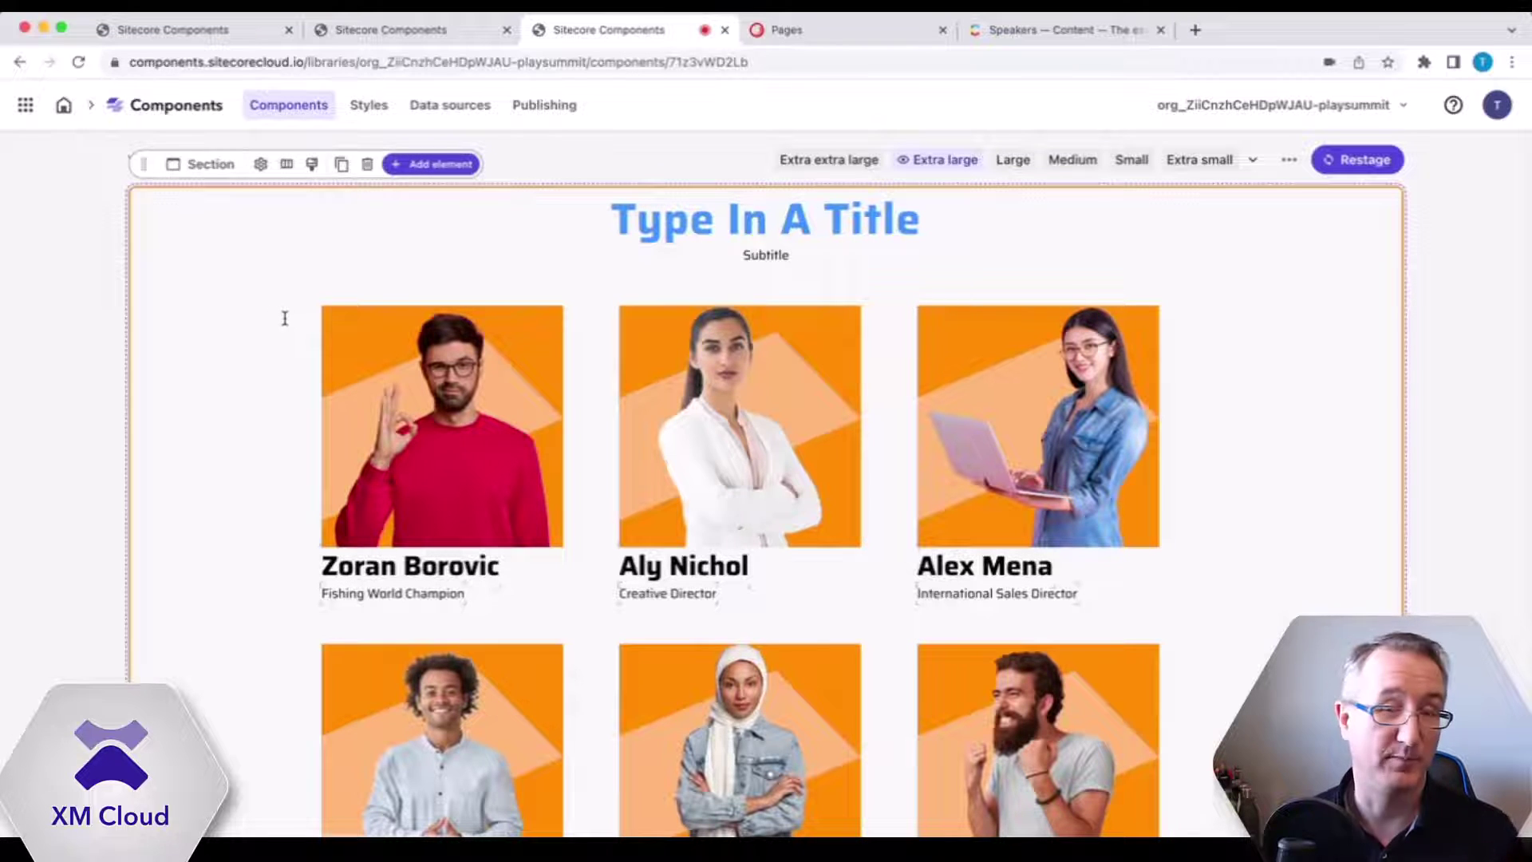
{"action": "left_click", "coordinate": [519, 403]}
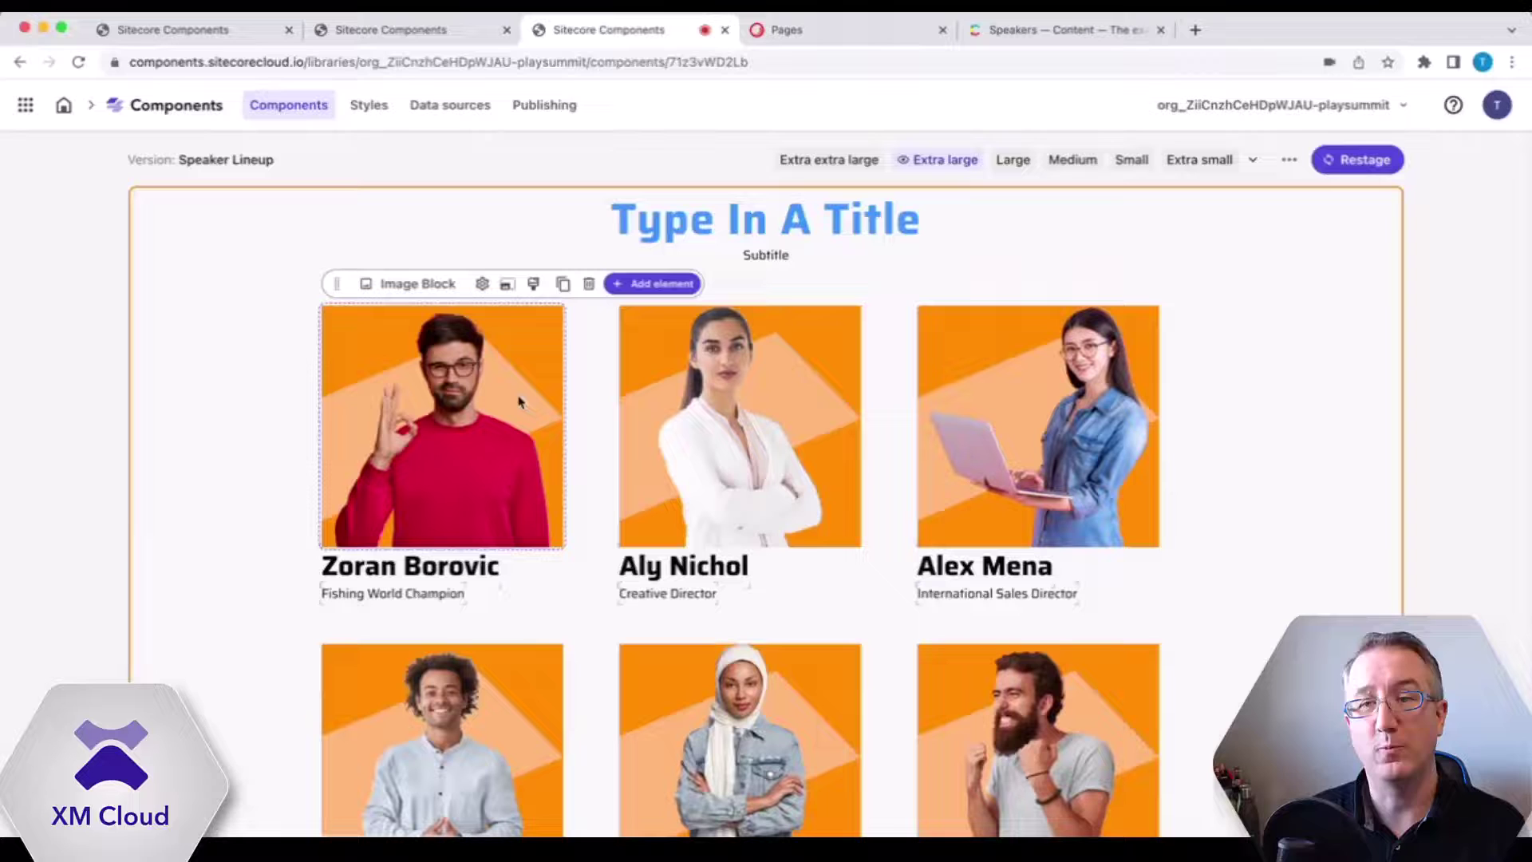
- Make the speaker Card repeat for data mapped to Speakers (Contentful) INCLUDES.ASSET
{"action": "left_click", "coordinate": [393, 284]}
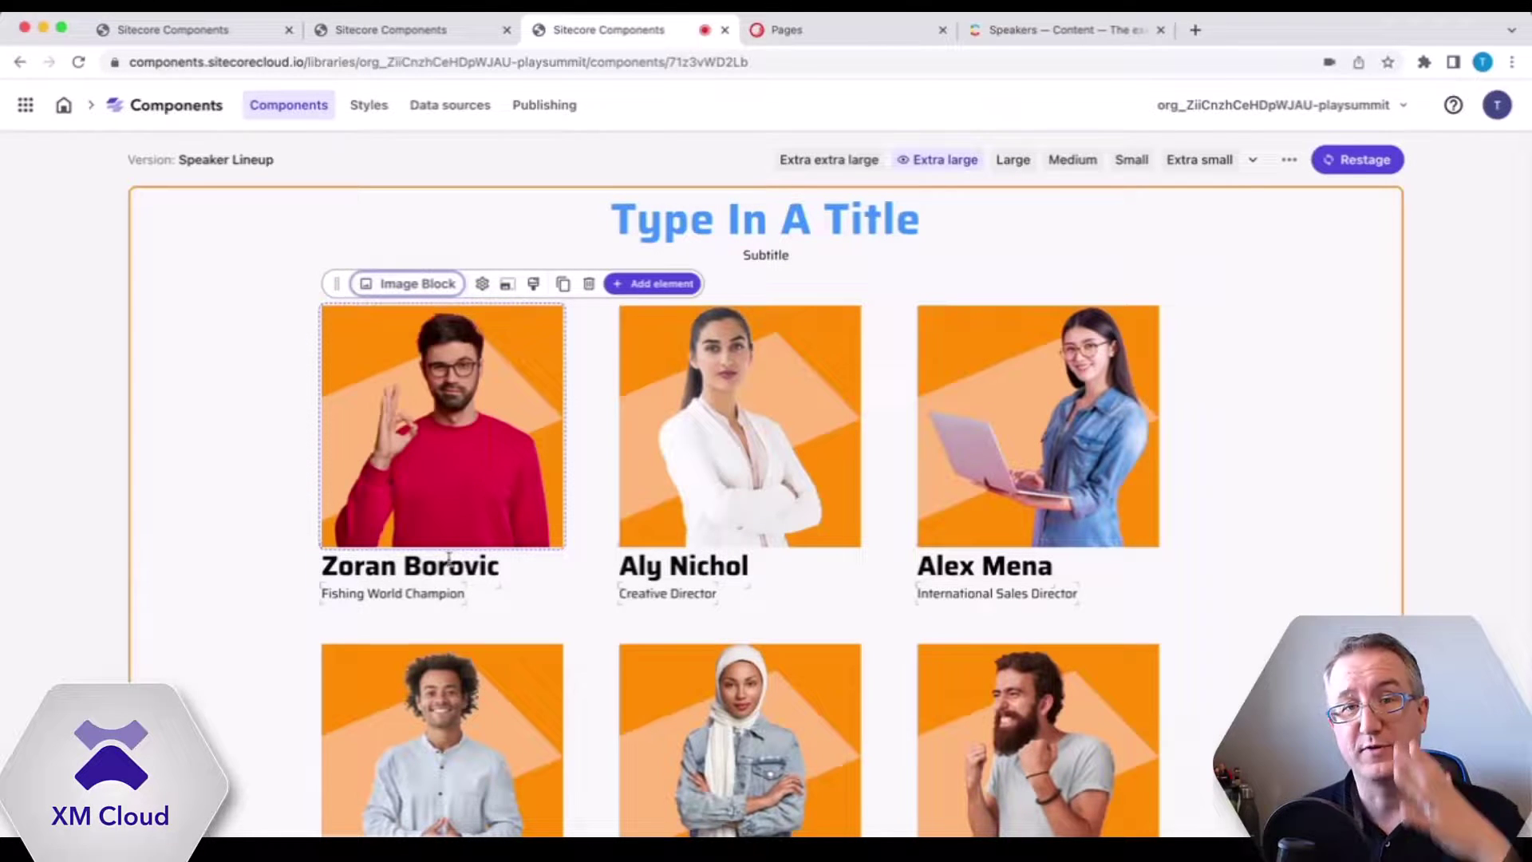
{"action": "left_click", "coordinate": [409, 284]}
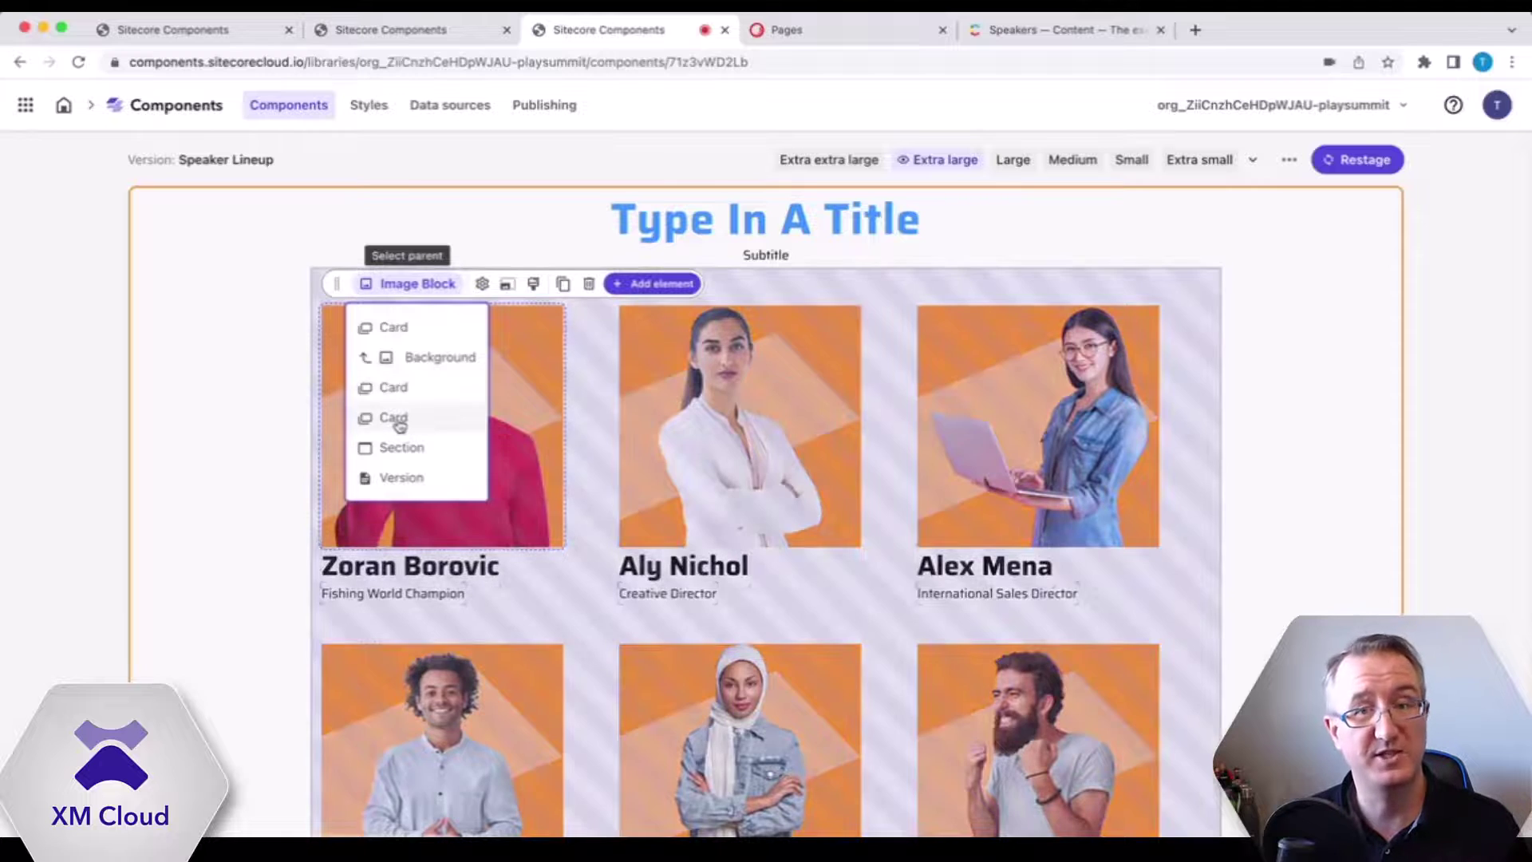
{"action": "left_click", "coordinate": [396, 387]}
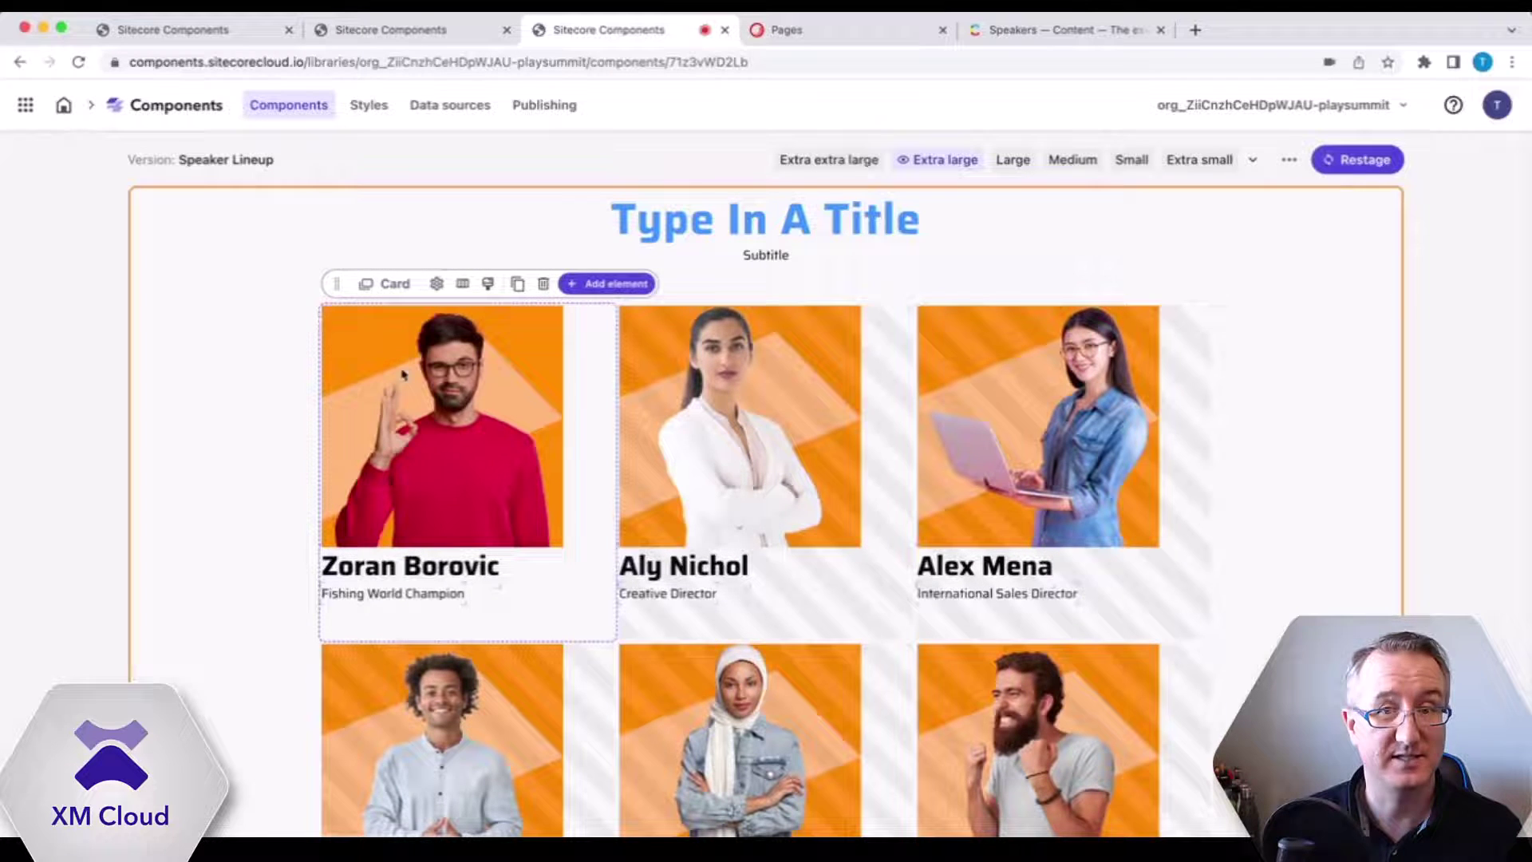
{"action": "left_click", "coordinate": [436, 283]}
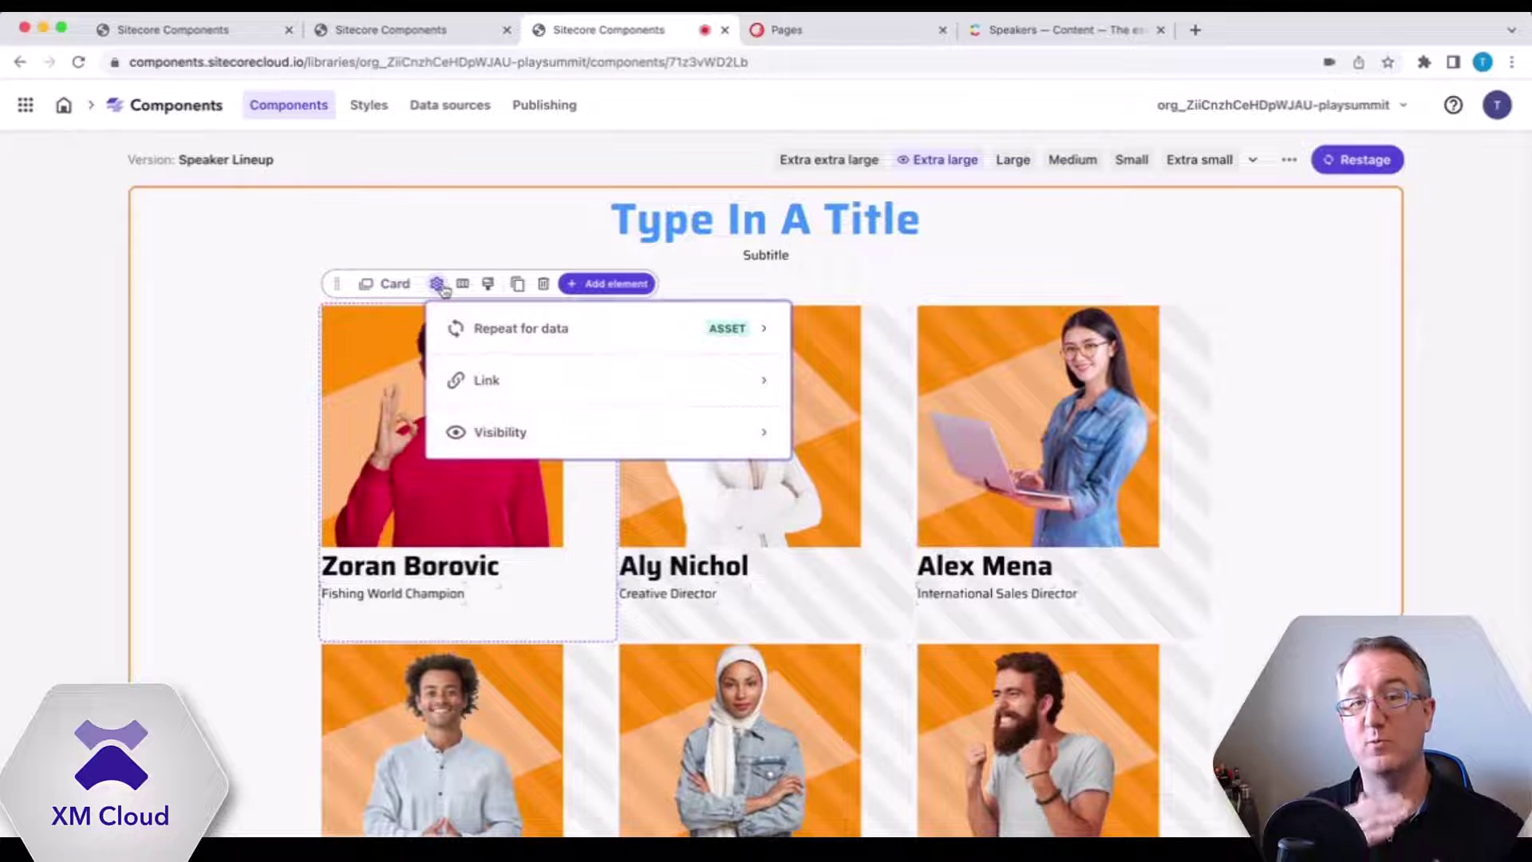
{"action": "left_click", "coordinate": [542, 336]}
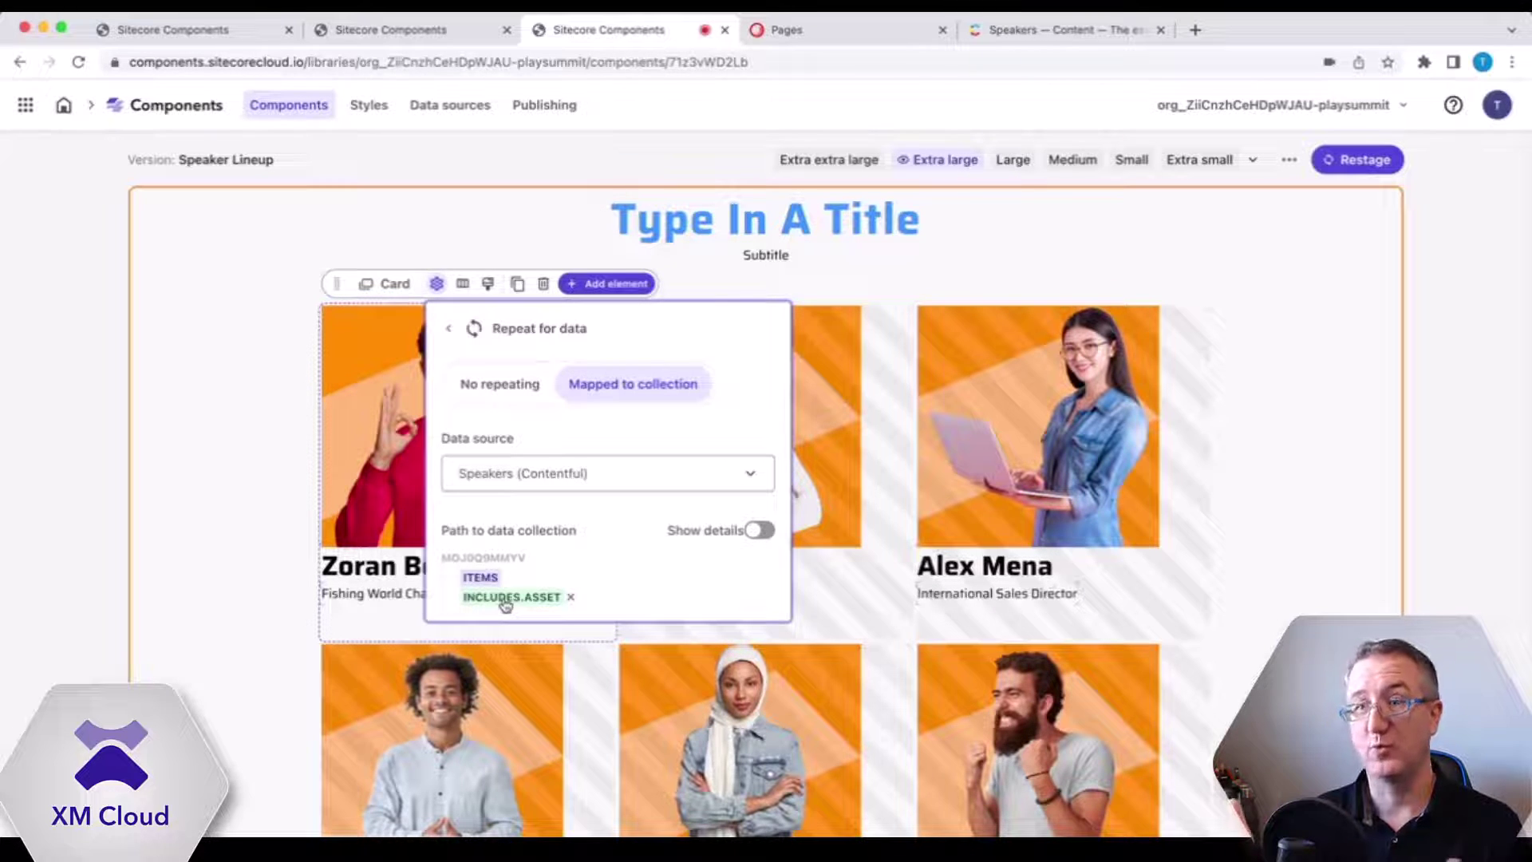
{"action": "left_click", "coordinate": [364, 473]}
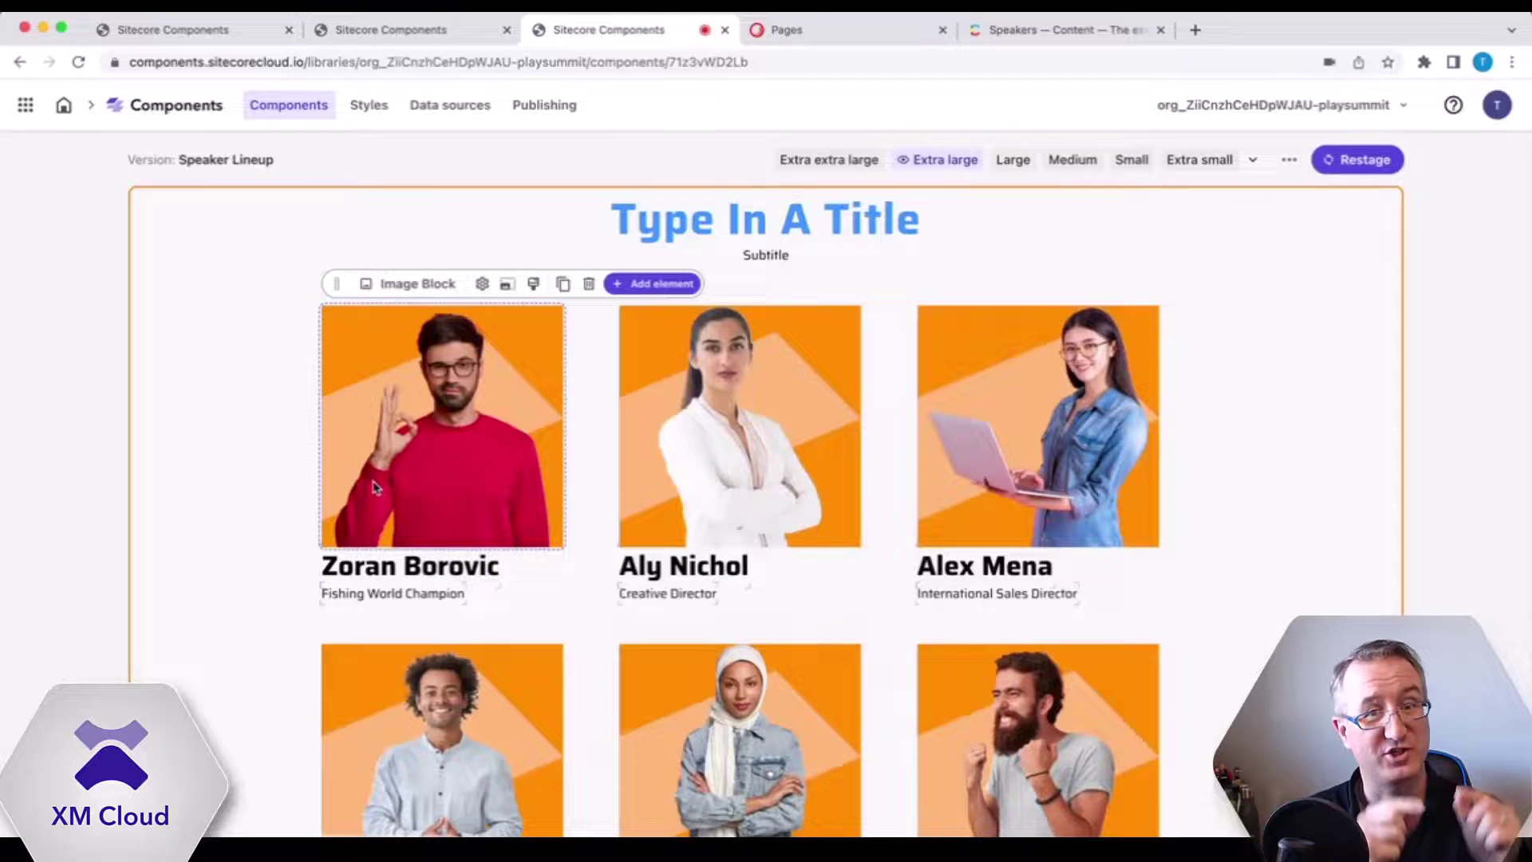
- Map the speaker photo's image source to Speakers (Contentful) FIELDS > FILE > URL
{"action": "left_click", "coordinate": [482, 283]}
{"action": "left_click", "coordinate": [573, 388]}
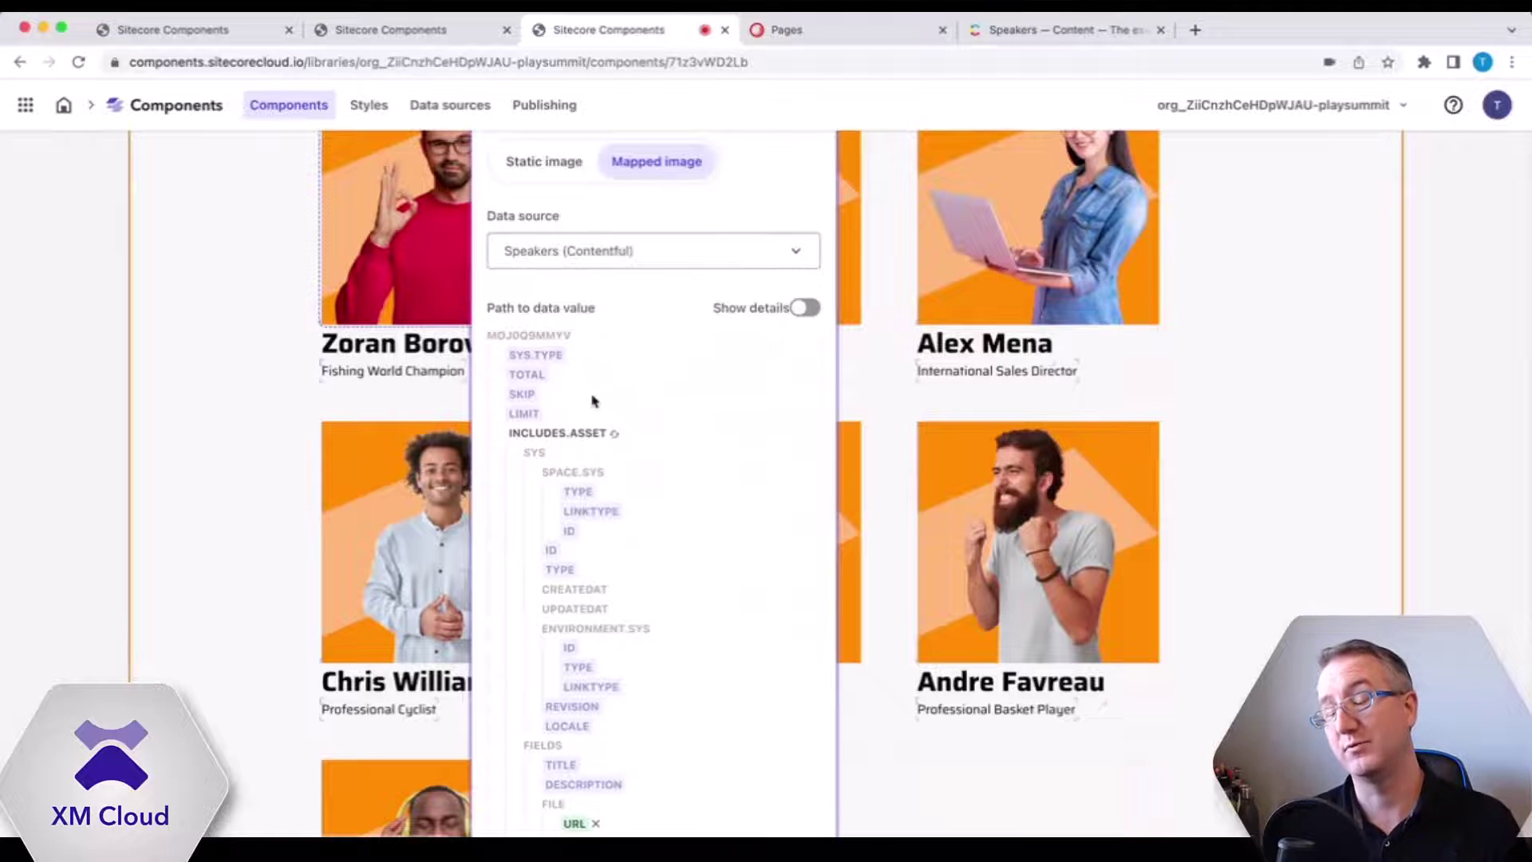
{"action": "scroll", "coordinate": [595, 399], "scroll_direction": "down", "scroll_amount": 5}
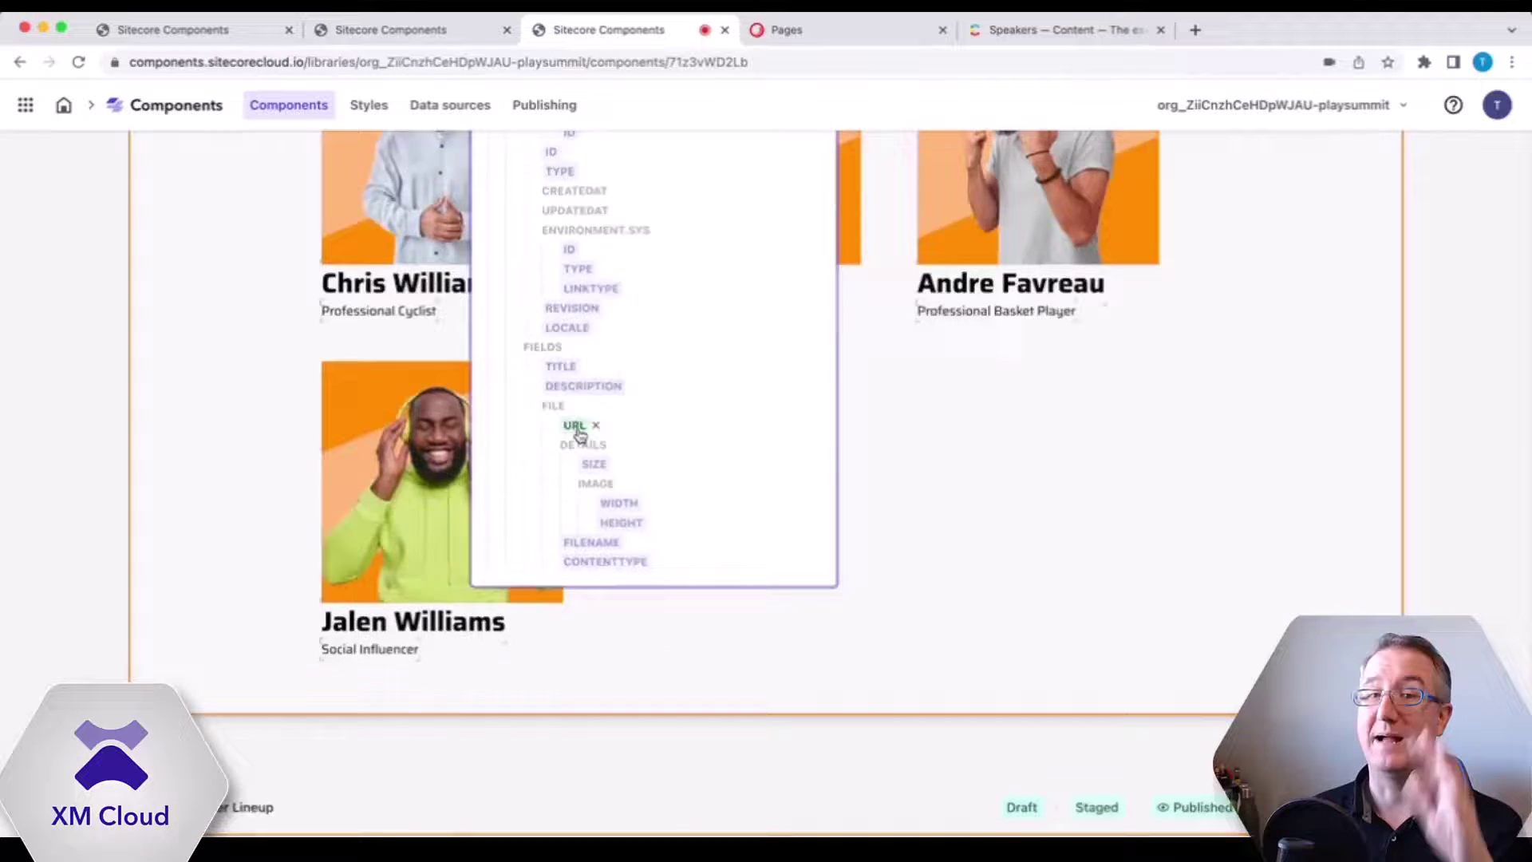
{"action": "scroll", "coordinate": [579, 435], "scroll_direction": "up", "scroll_amount": 5}
- Bind the speaker name text to the Contentful TITLE field
{"action": "left_click", "coordinate": [389, 285]}
{"action": "scroll", "coordinate": [389, 286], "scroll_direction": "up", "scroll_amount": 1}
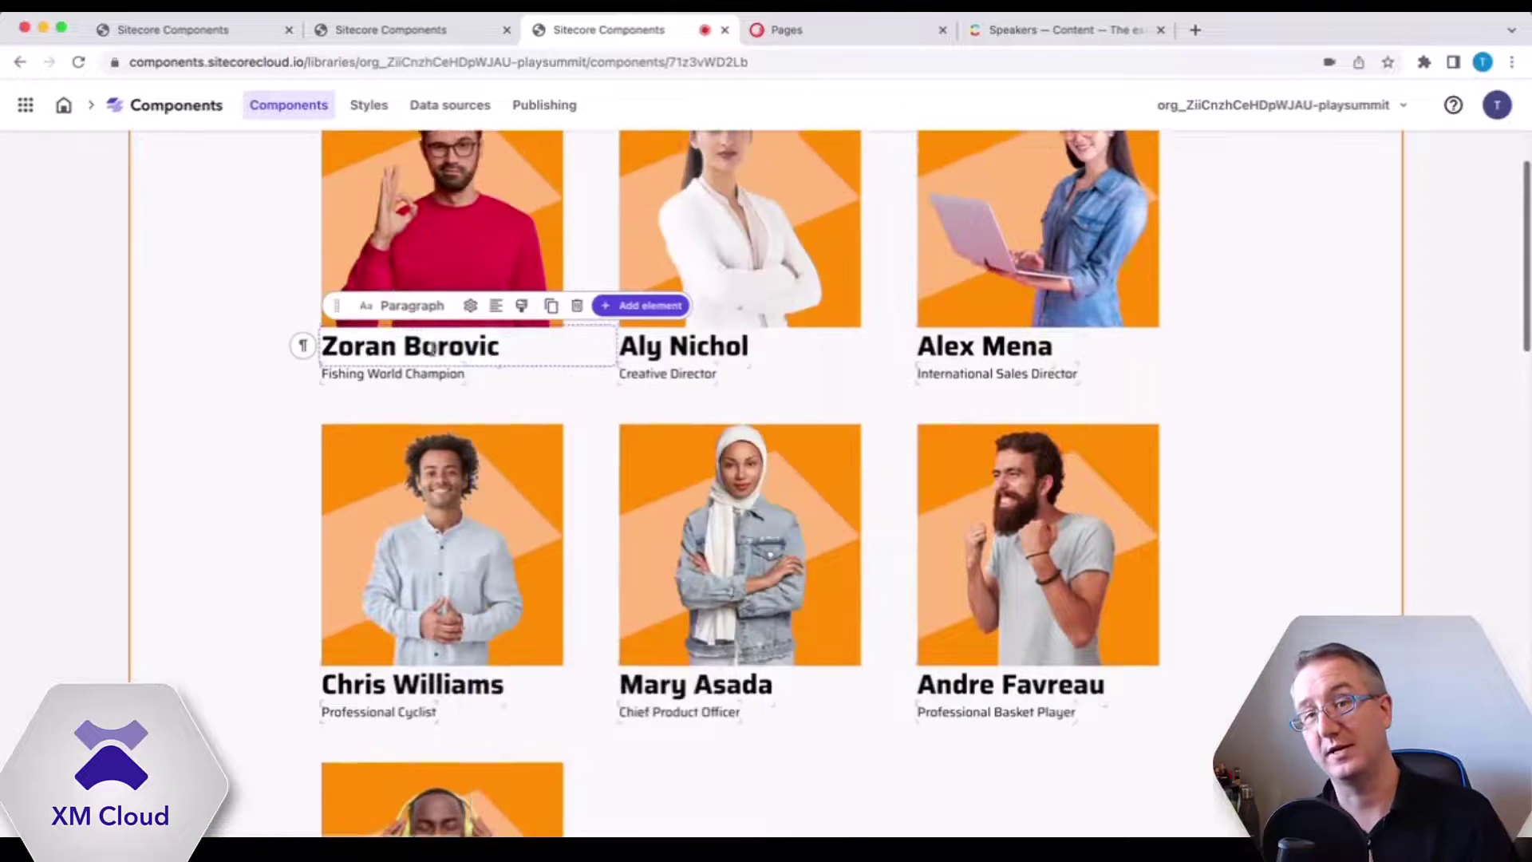
{"action": "left_click", "coordinate": [470, 355]}
{"action": "left_click", "coordinate": [548, 449]}
{"action": "scroll", "coordinate": [633, 523], "scroll_direction": "down", "scroll_amount": 6}
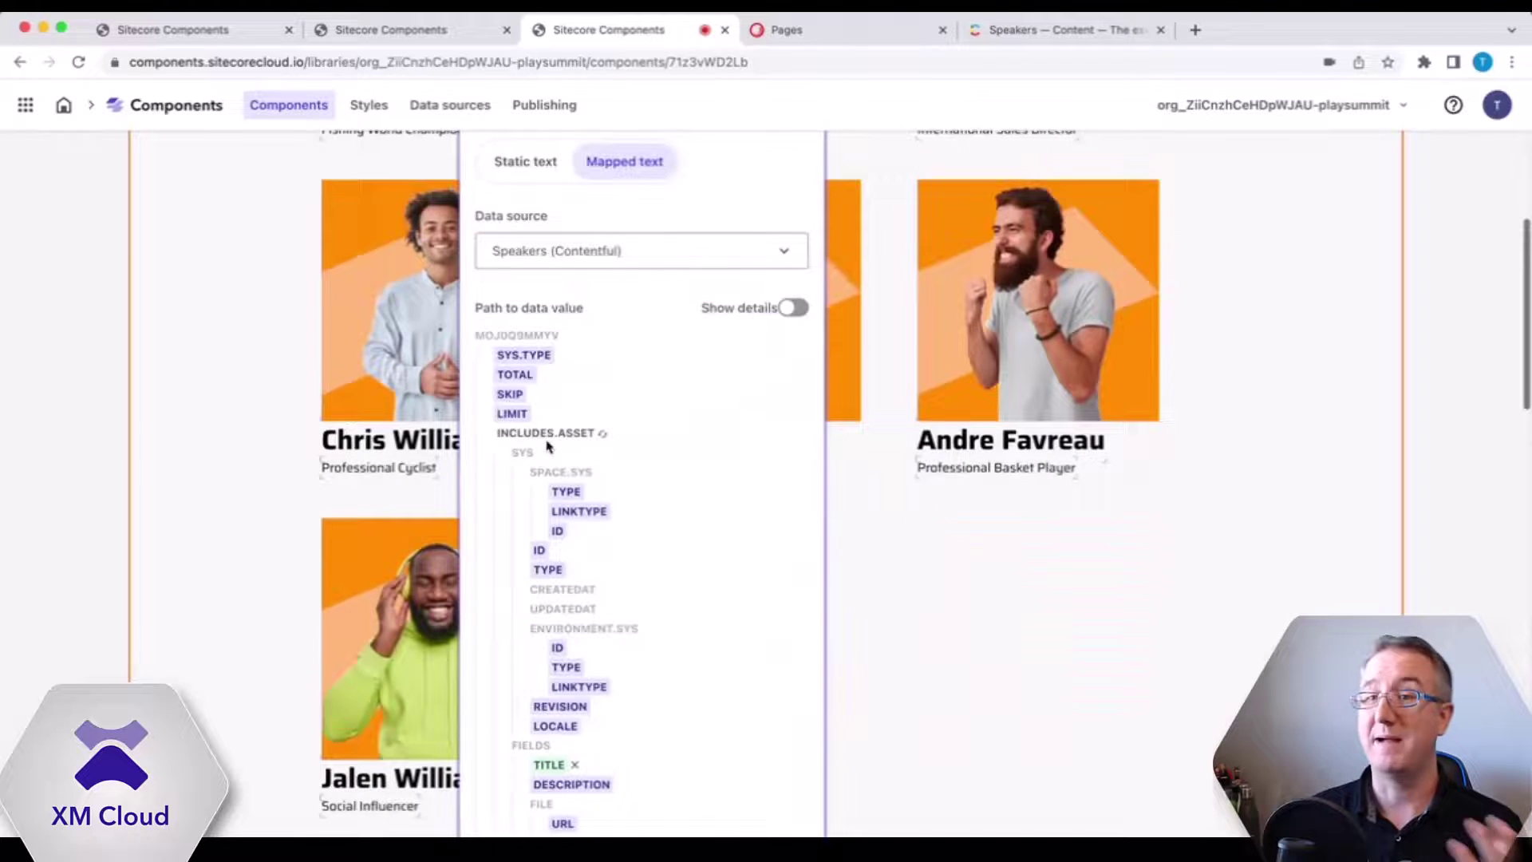
{"action": "left_click", "coordinate": [548, 543]}
{"action": "scroll", "coordinate": [523, 504], "scroll_direction": "up", "scroll_amount": 5}
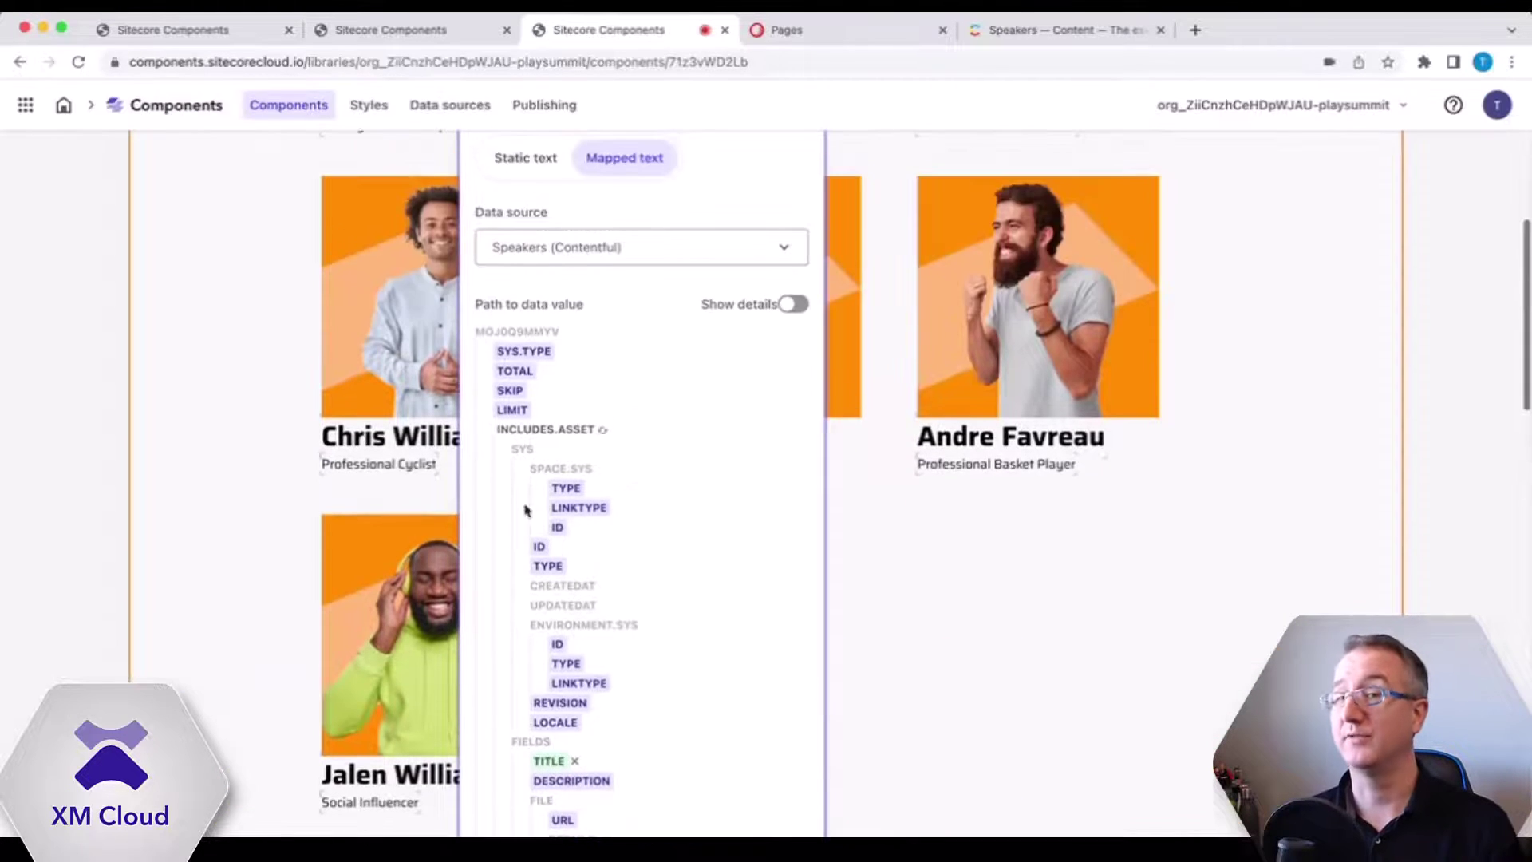
{"action": "left_click", "coordinate": [394, 238]}
{"action": "left_click", "coordinate": [393, 237]}
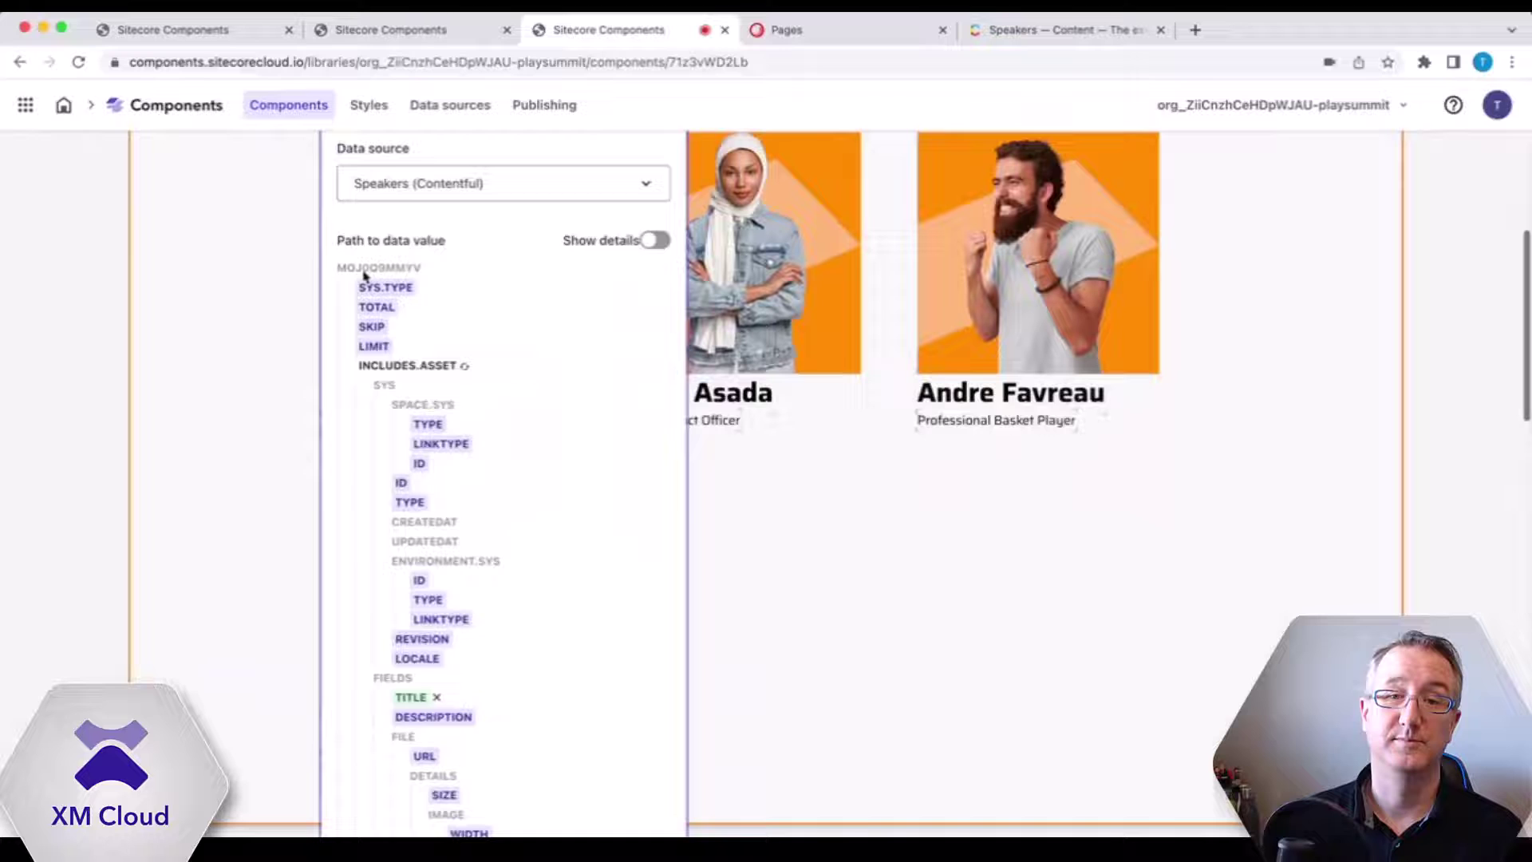
{"action": "left_click", "coordinate": [745, 489]}
- Verify the Card repeats per ASSET and the description maps to DESCRIPTION
{"action": "scroll", "coordinate": [473, 372], "scroll_direction": "up", "scroll_amount": 3}
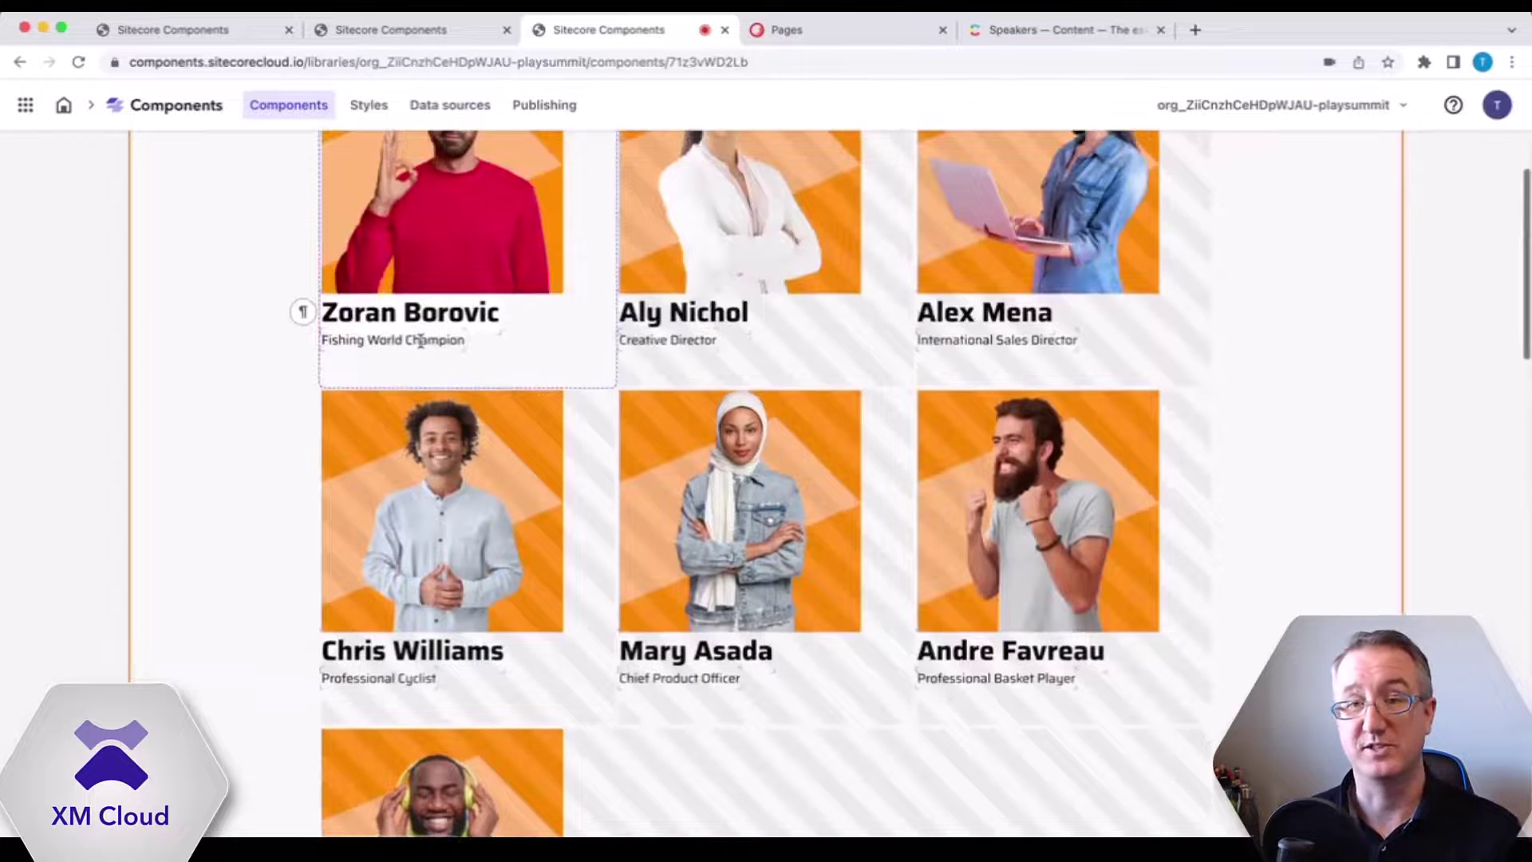
{"action": "scroll", "coordinate": [386, 360], "scroll_direction": "up", "scroll_amount": 2}
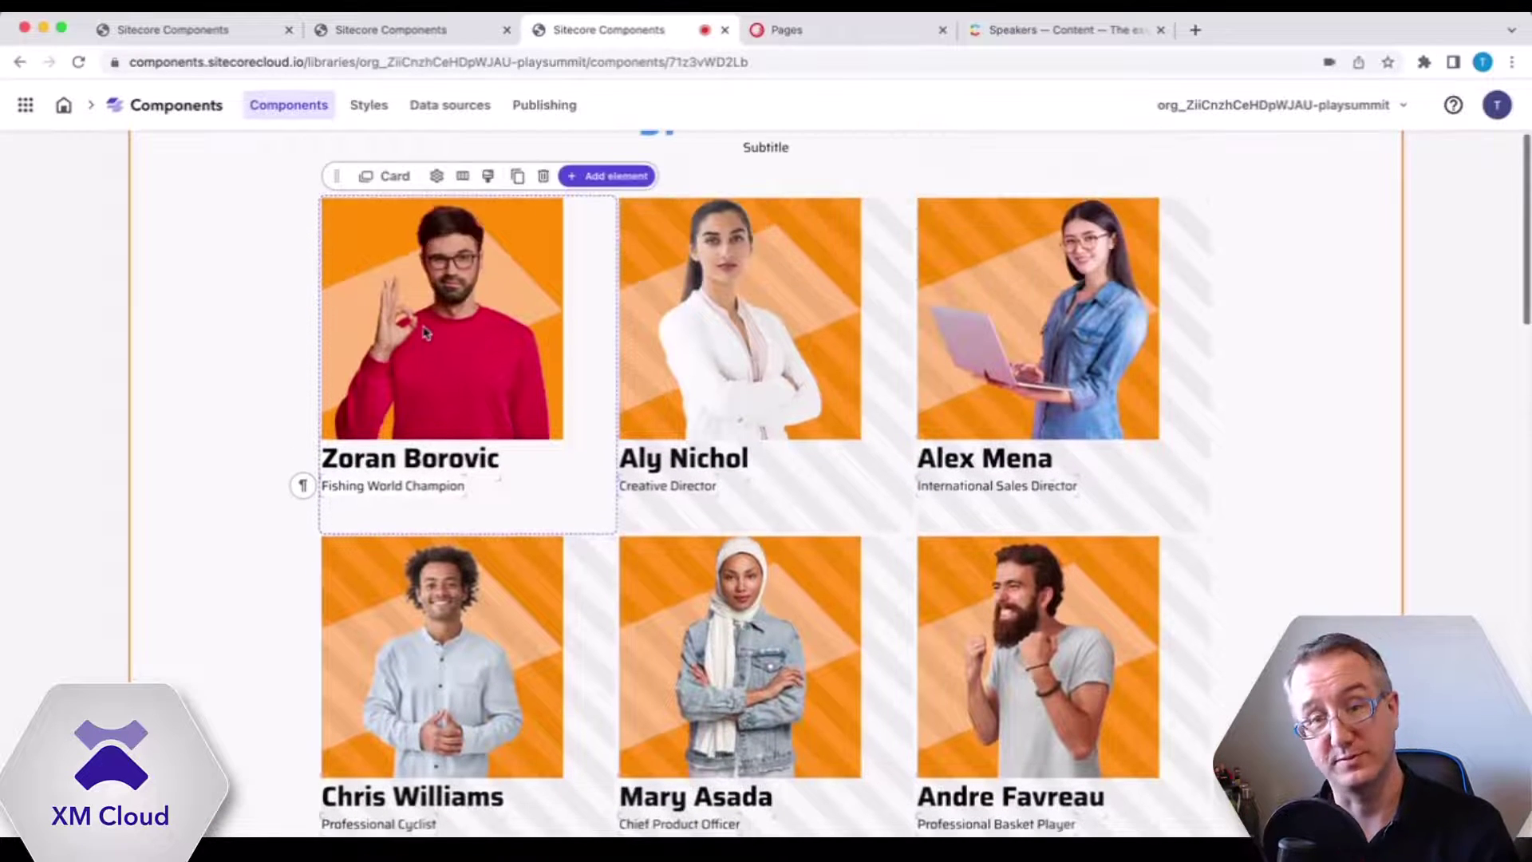
{"action": "left_click", "coordinate": [437, 175]}
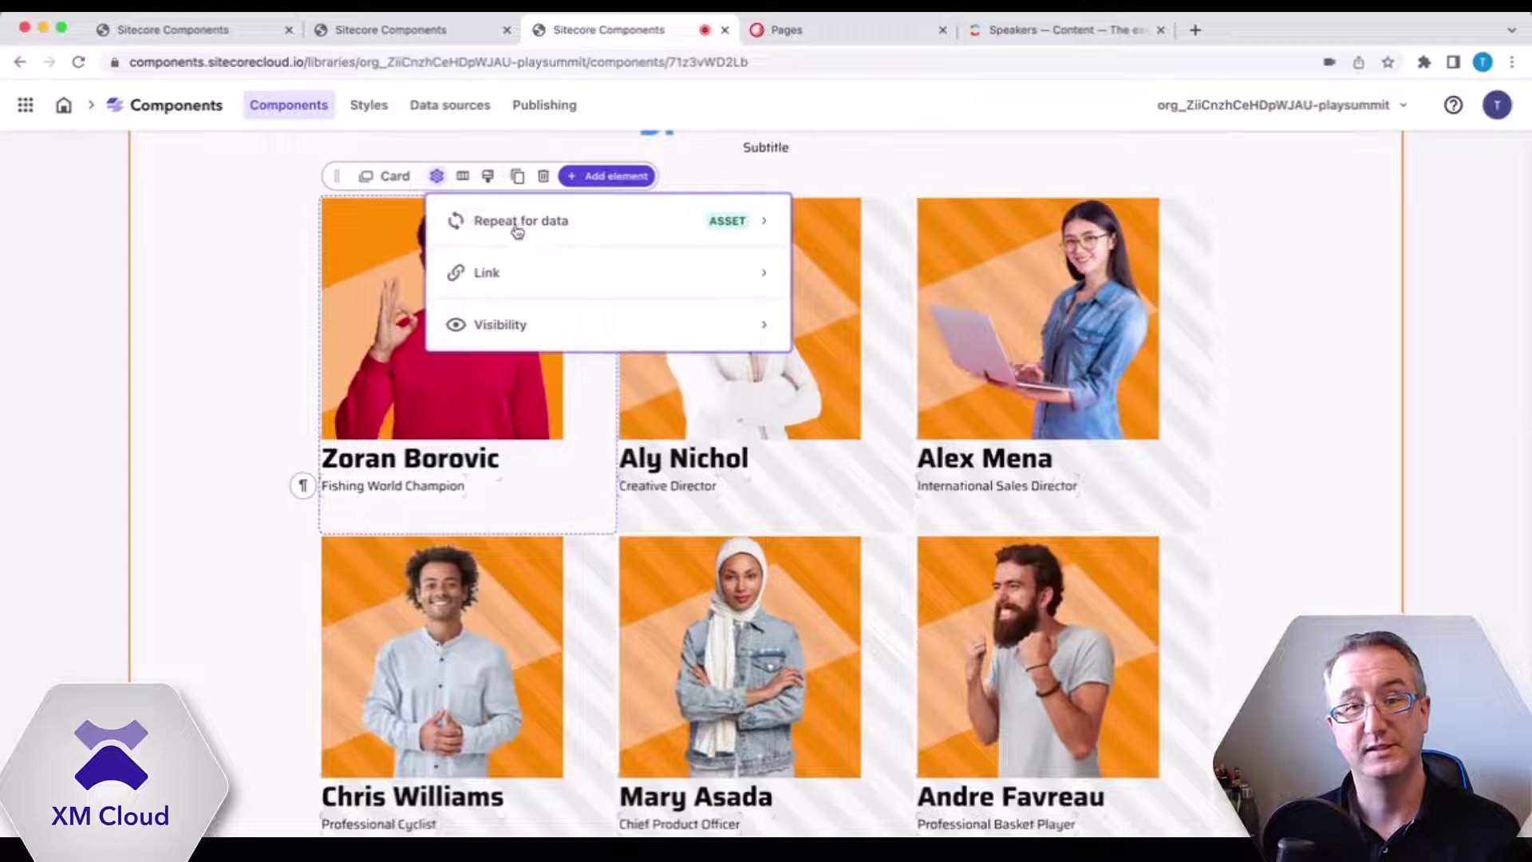
{"action": "left_click", "coordinate": [396, 486]}
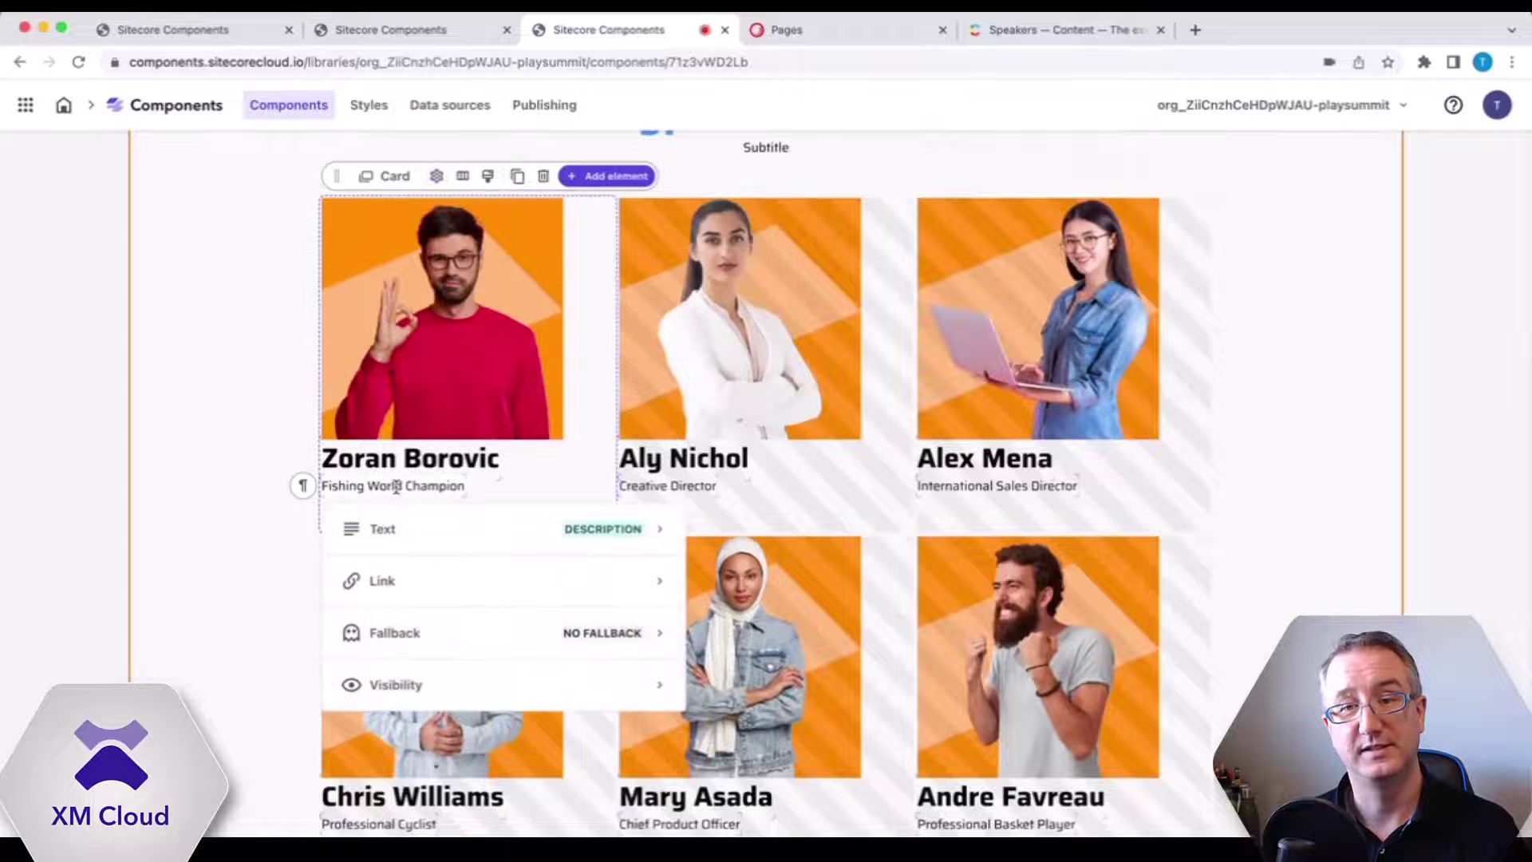
{"action": "left_click", "coordinate": [481, 543]}
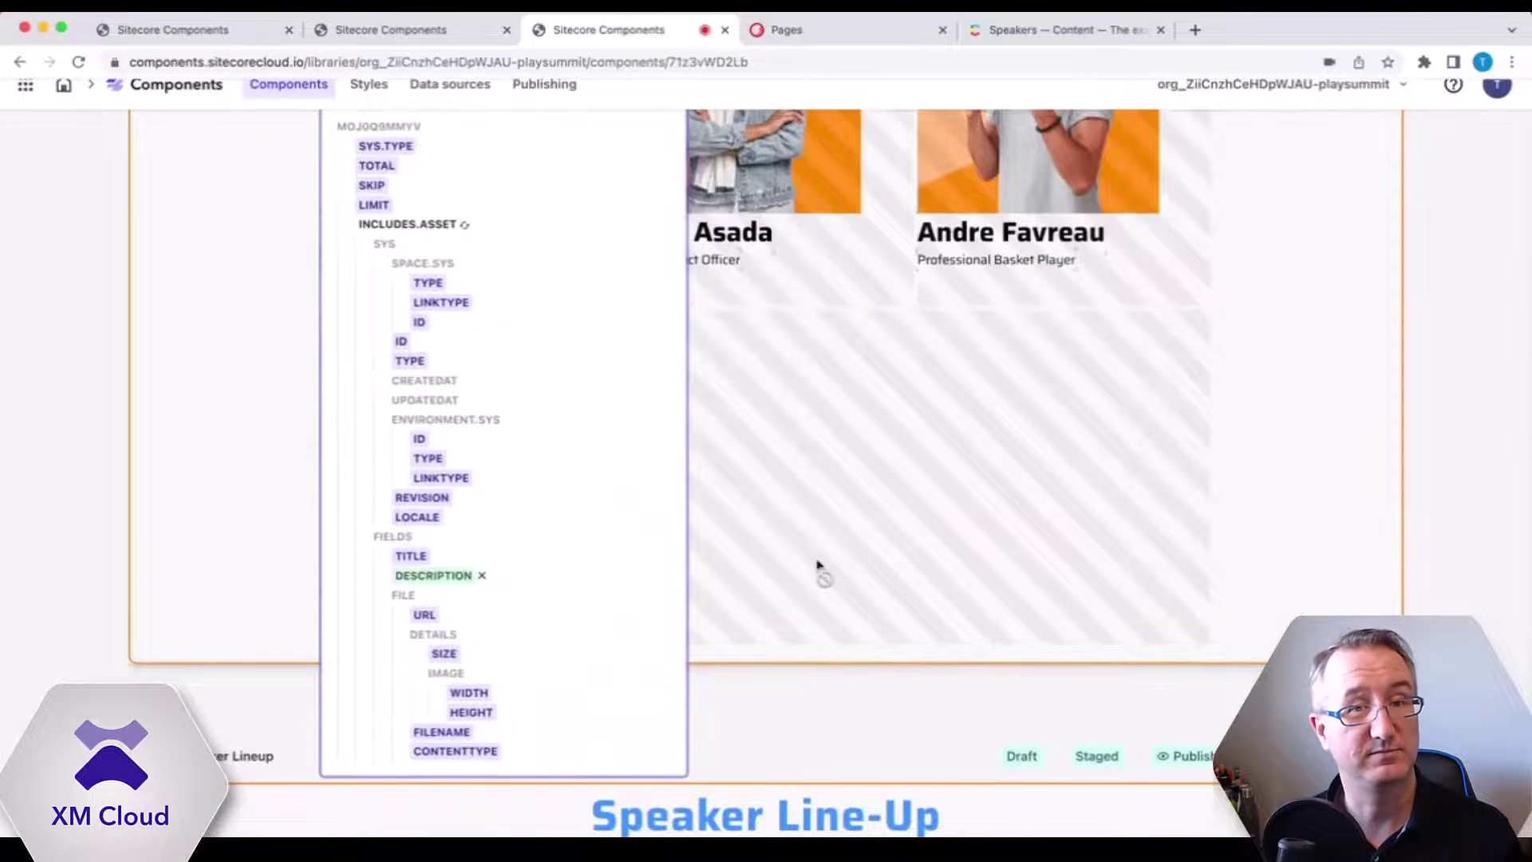
{"action": "scroll", "coordinate": [810, 590], "scroll_direction": "up", "scroll_amount": 5}
{"action": "left_click", "coordinate": [309, 377]}
{"action": "scroll", "coordinate": [303, 375], "scroll_direction": "up", "scroll_amount": 5}
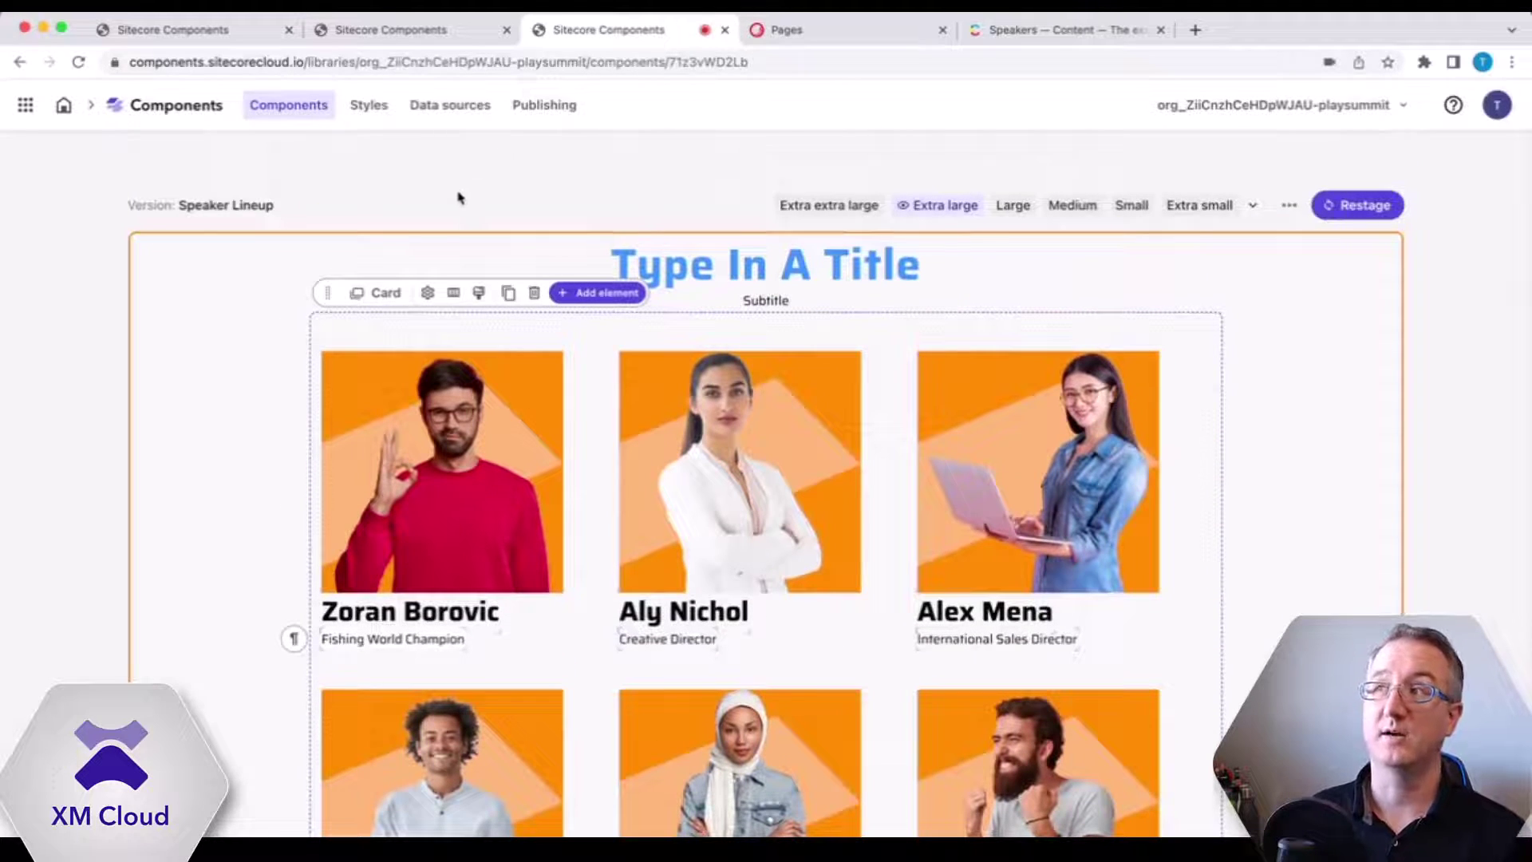
{"action": "left_click", "coordinate": [458, 197]}
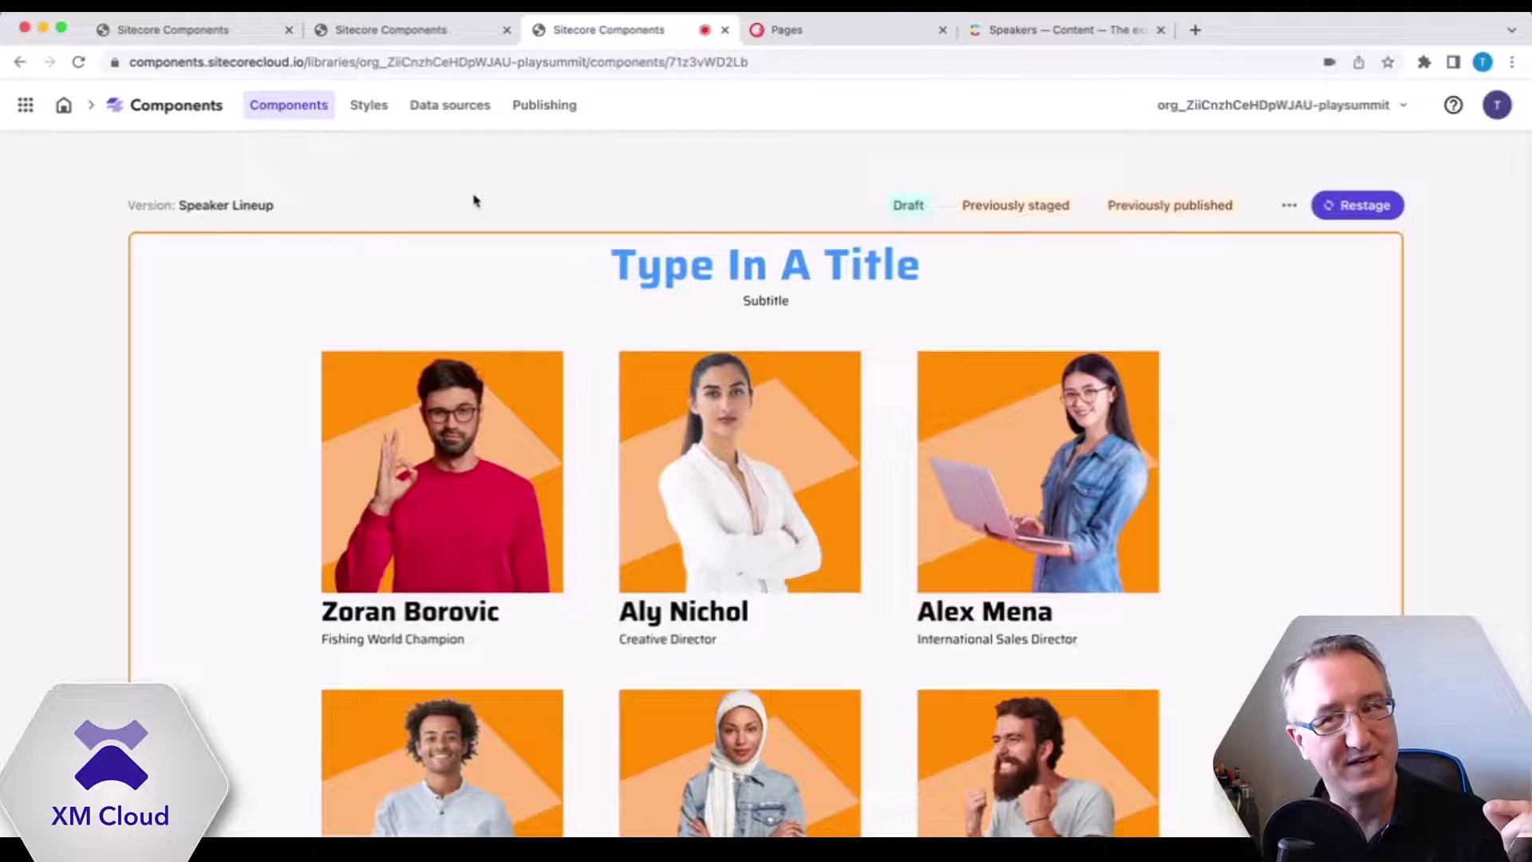
{"action": "left_click", "coordinate": [720, 265]}
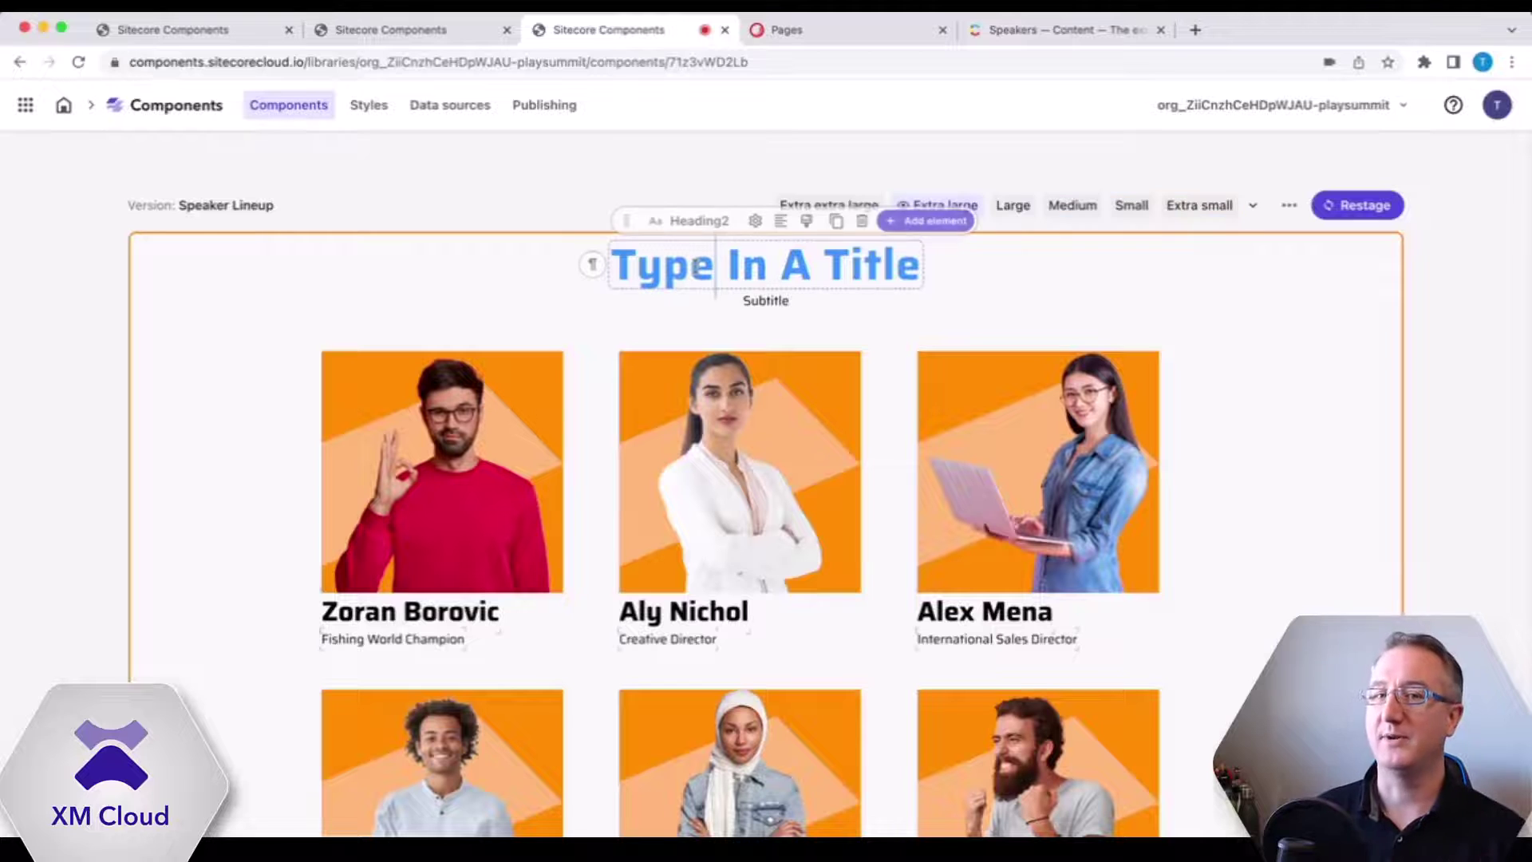
{"action": "left_click", "coordinate": [765, 300]}
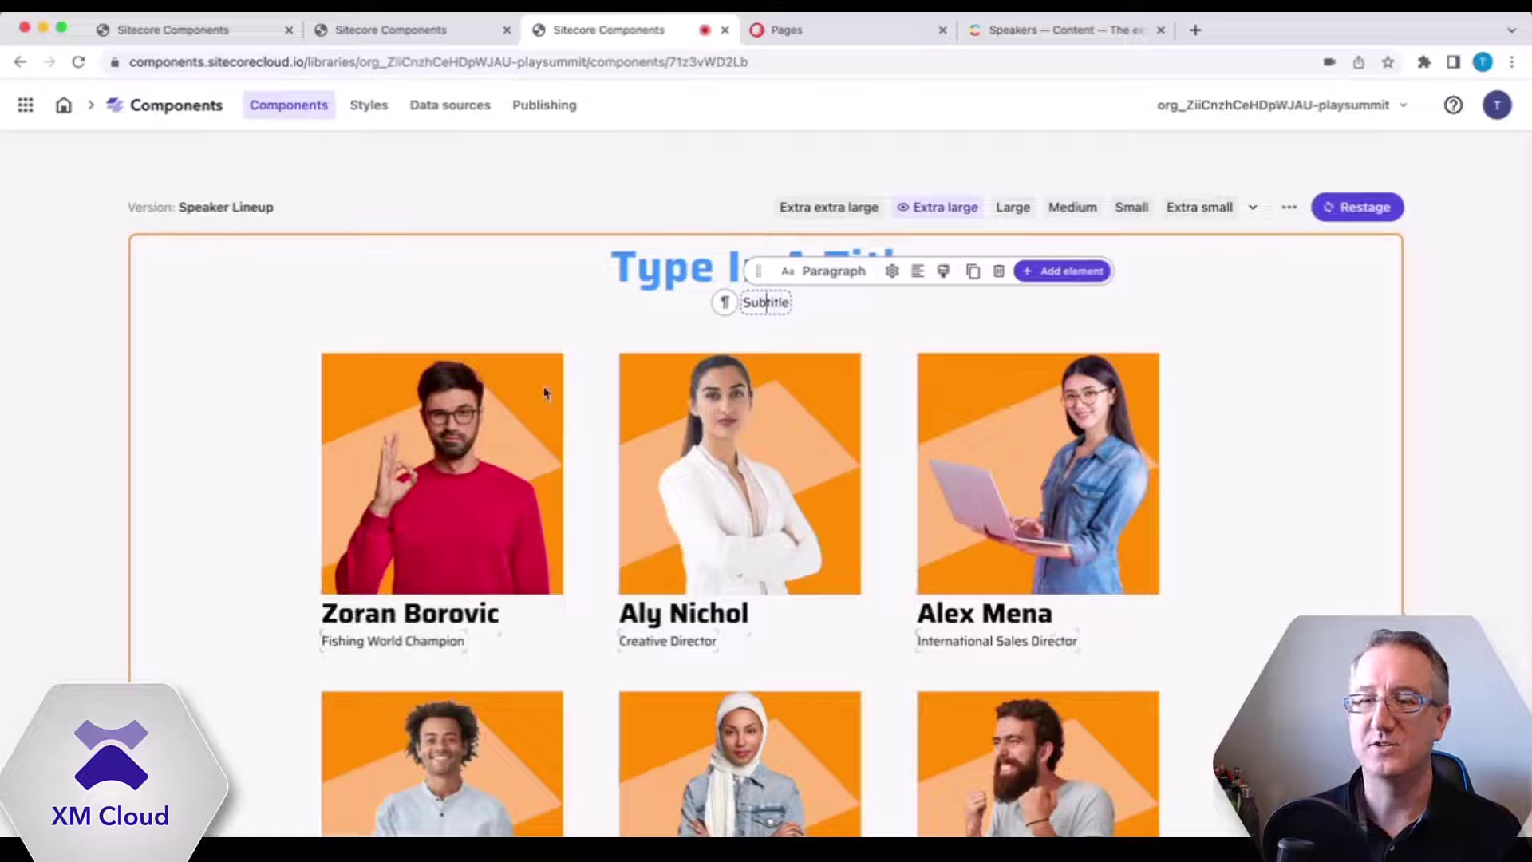
{"action": "left_click", "coordinate": [520, 187]}
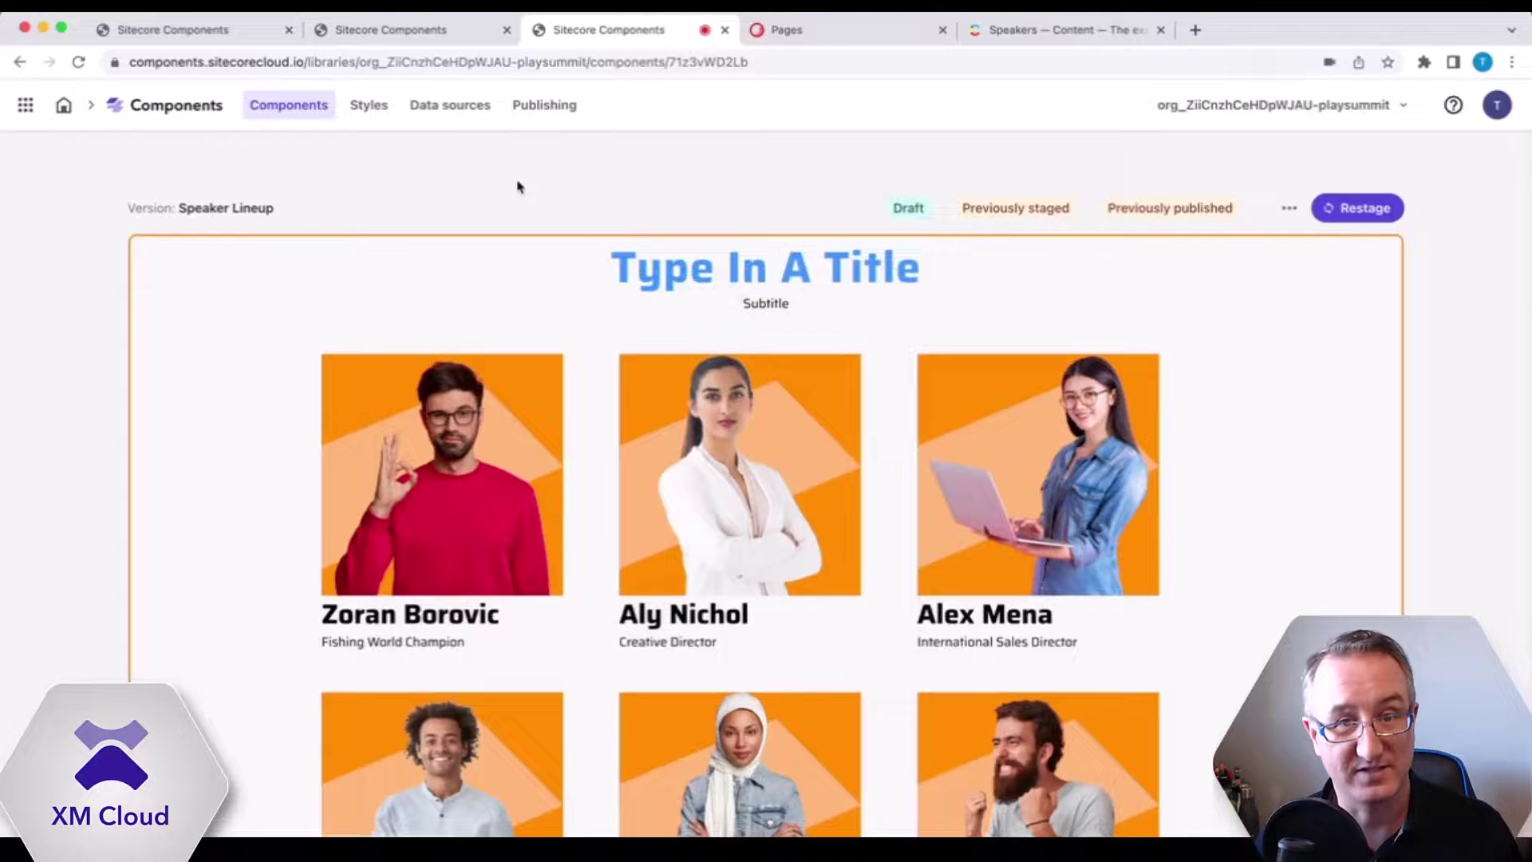
- In Pages, drag a blank Component onto the Home page below the hero banner
{"action": "left_click", "coordinate": [814, 32]}
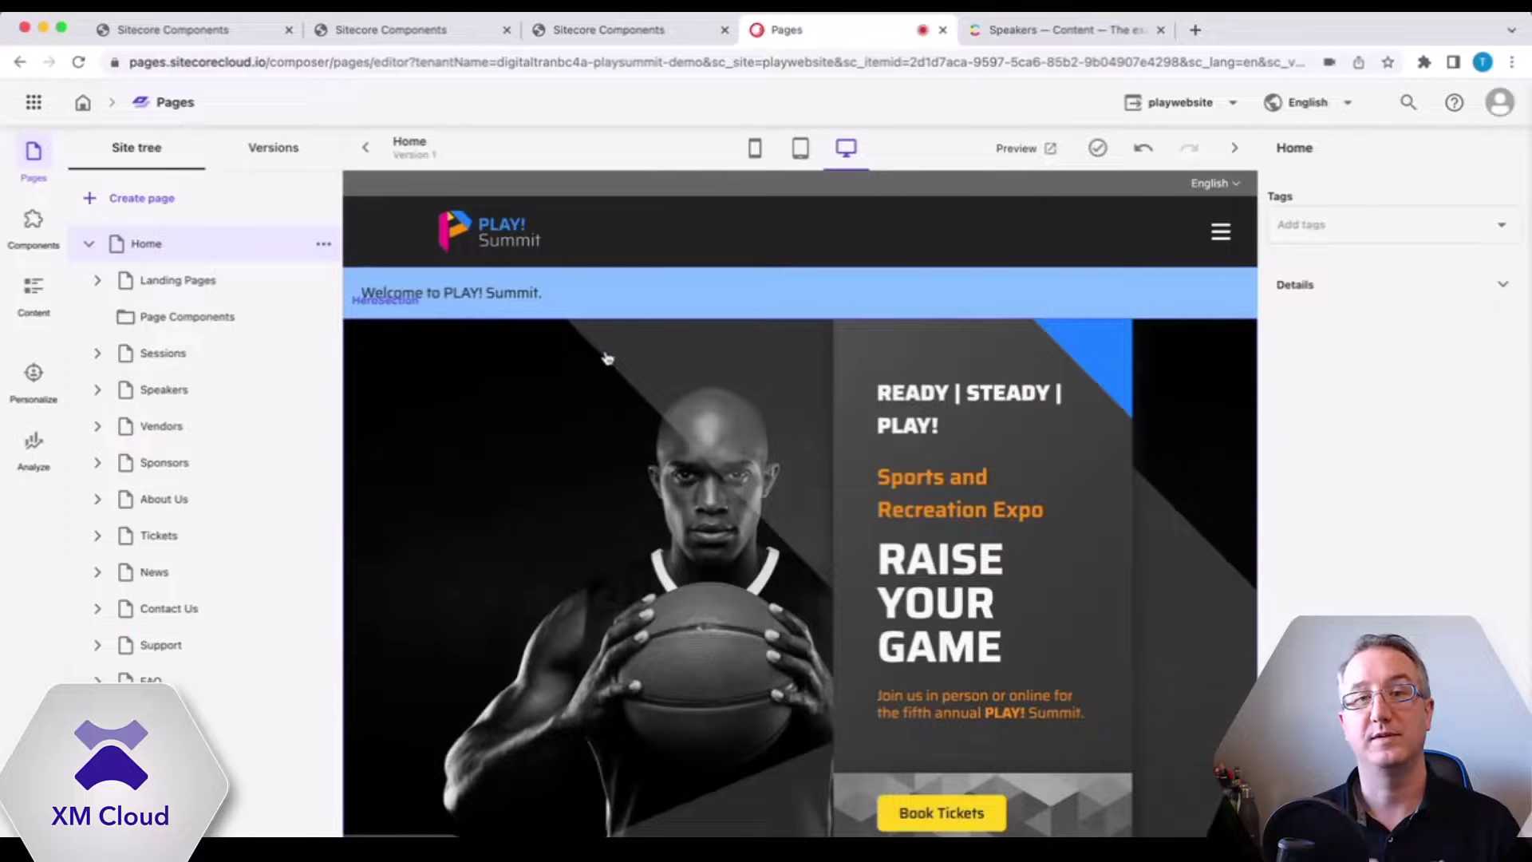
{"action": "scroll", "coordinate": [613, 362], "scroll_direction": "down", "scroll_amount": 15}
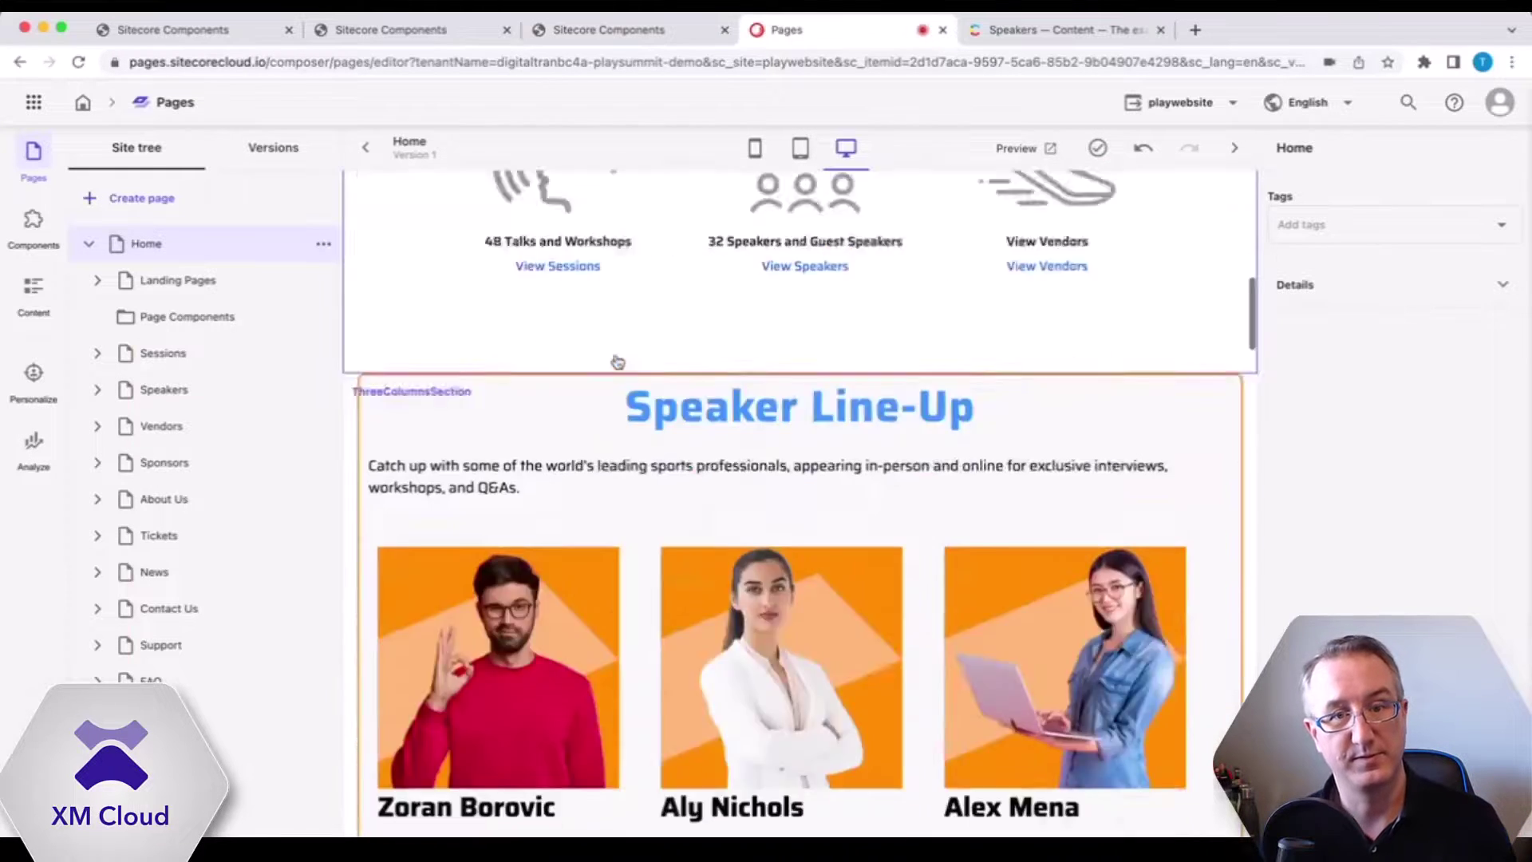
{"action": "scroll", "coordinate": [619, 362], "scroll_direction": "down", "scroll_amount": 5}
{"action": "scroll", "coordinate": [618, 361], "scroll_direction": "up", "scroll_amount": 20}
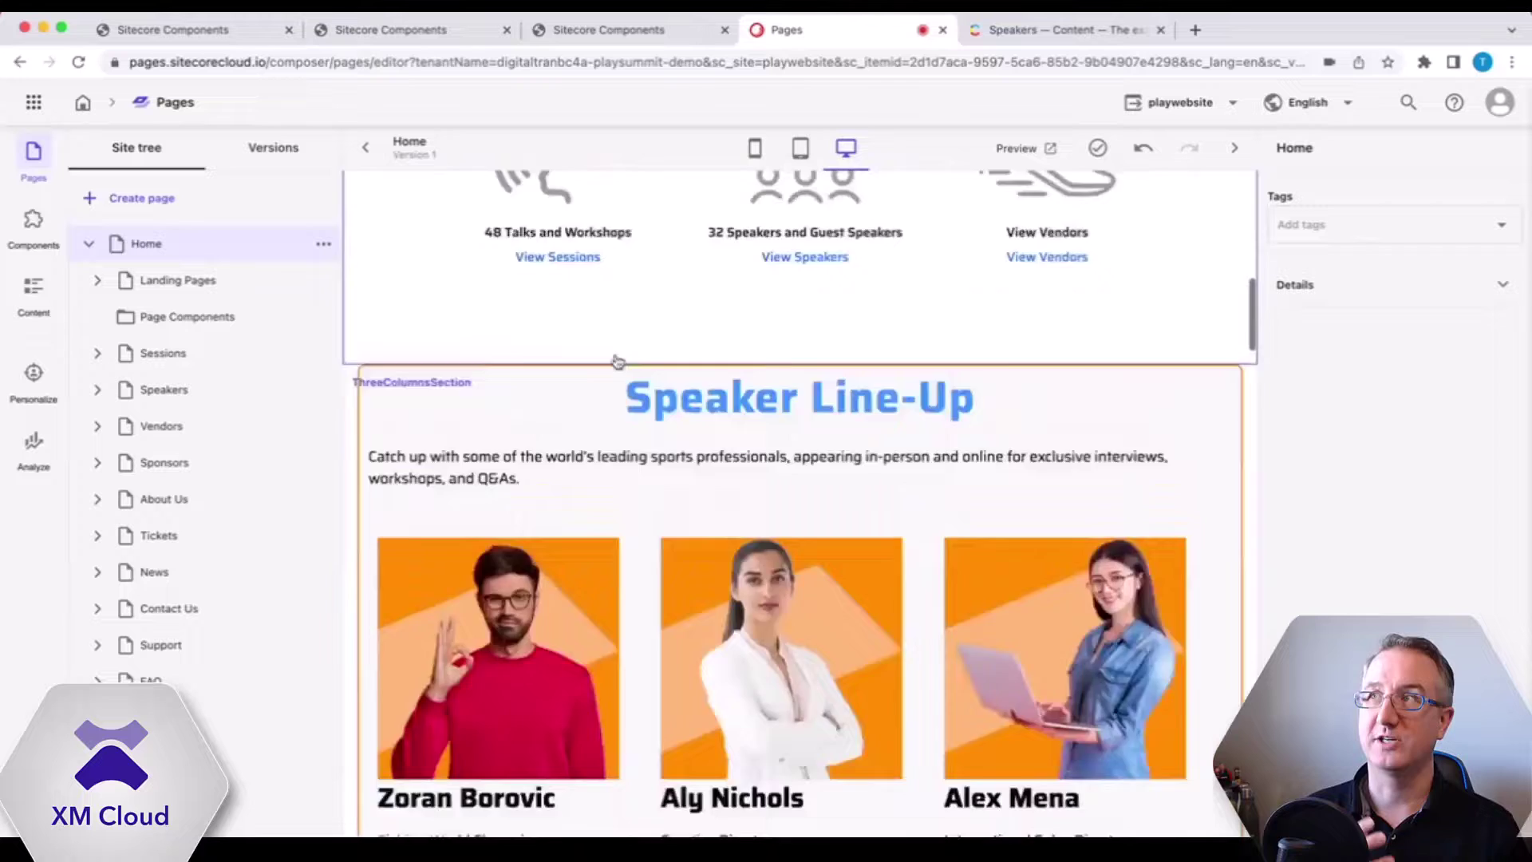
{"action": "left_click", "coordinate": [49, 236]}
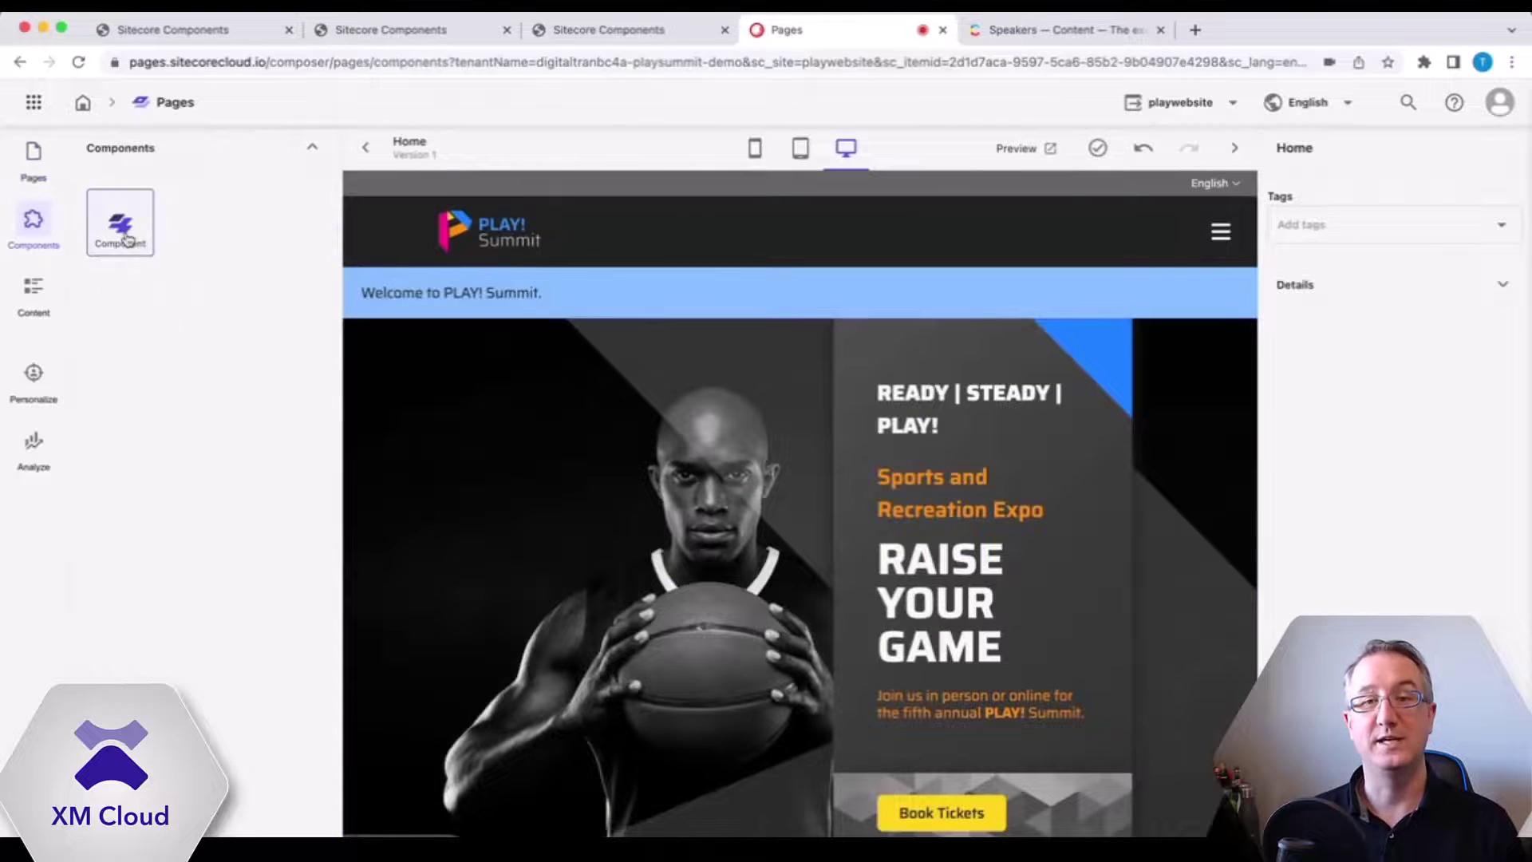
{"action": "scroll", "coordinate": [536, 403], "scroll_direction": "down", "scroll_amount": 5}
{"action": "left_click_drag", "start_coordinate": [120, 224], "coordinate": [573, 471]}
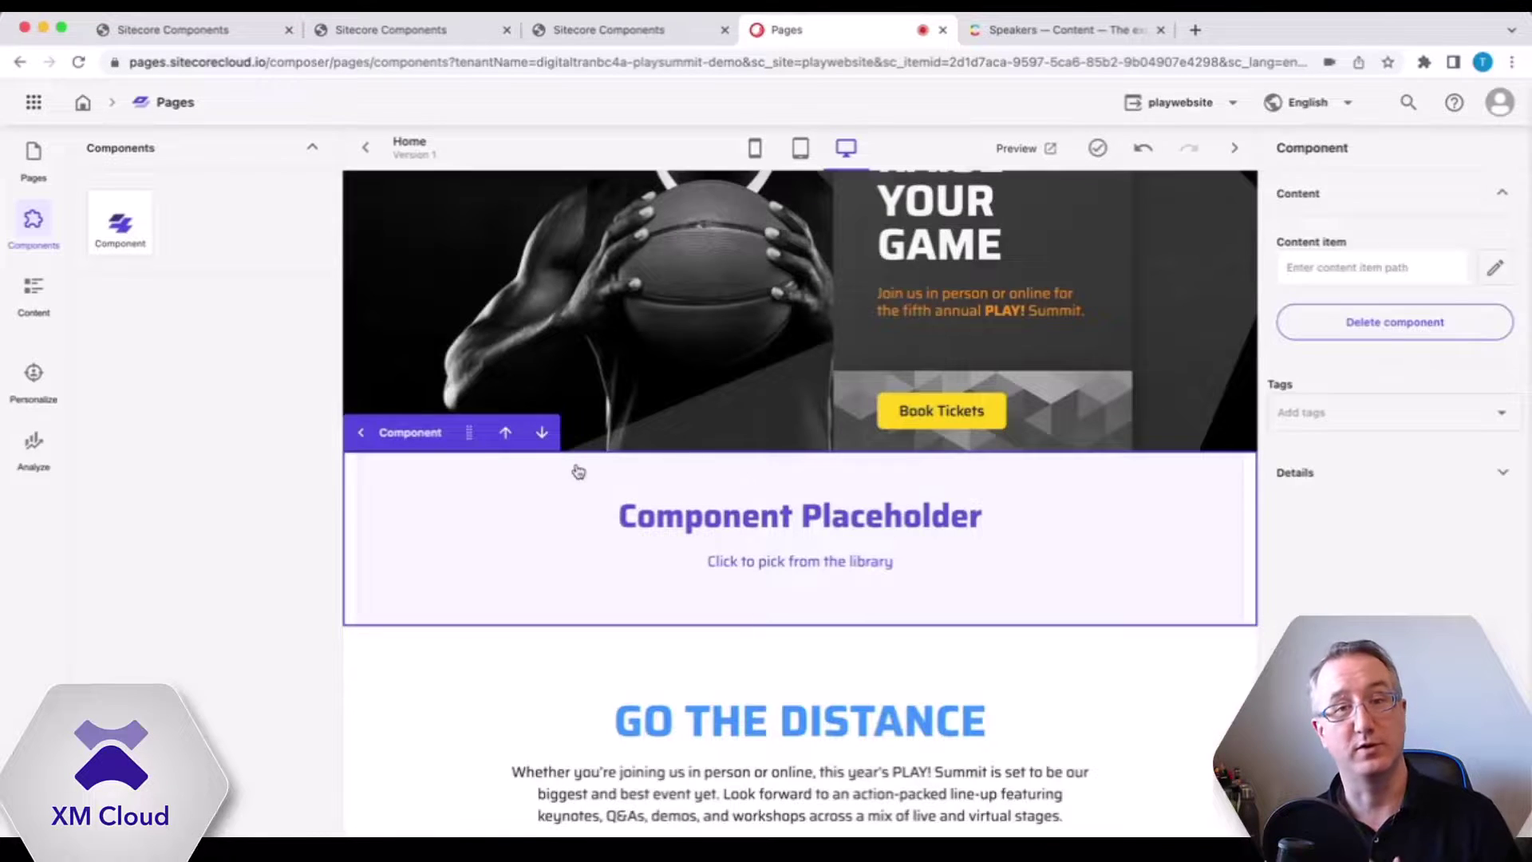
- Fill the placeholder with the Speaker Line-Up card from Play! Summit Heroes > Speakers Grid
{"action": "left_click", "coordinate": [578, 473]}
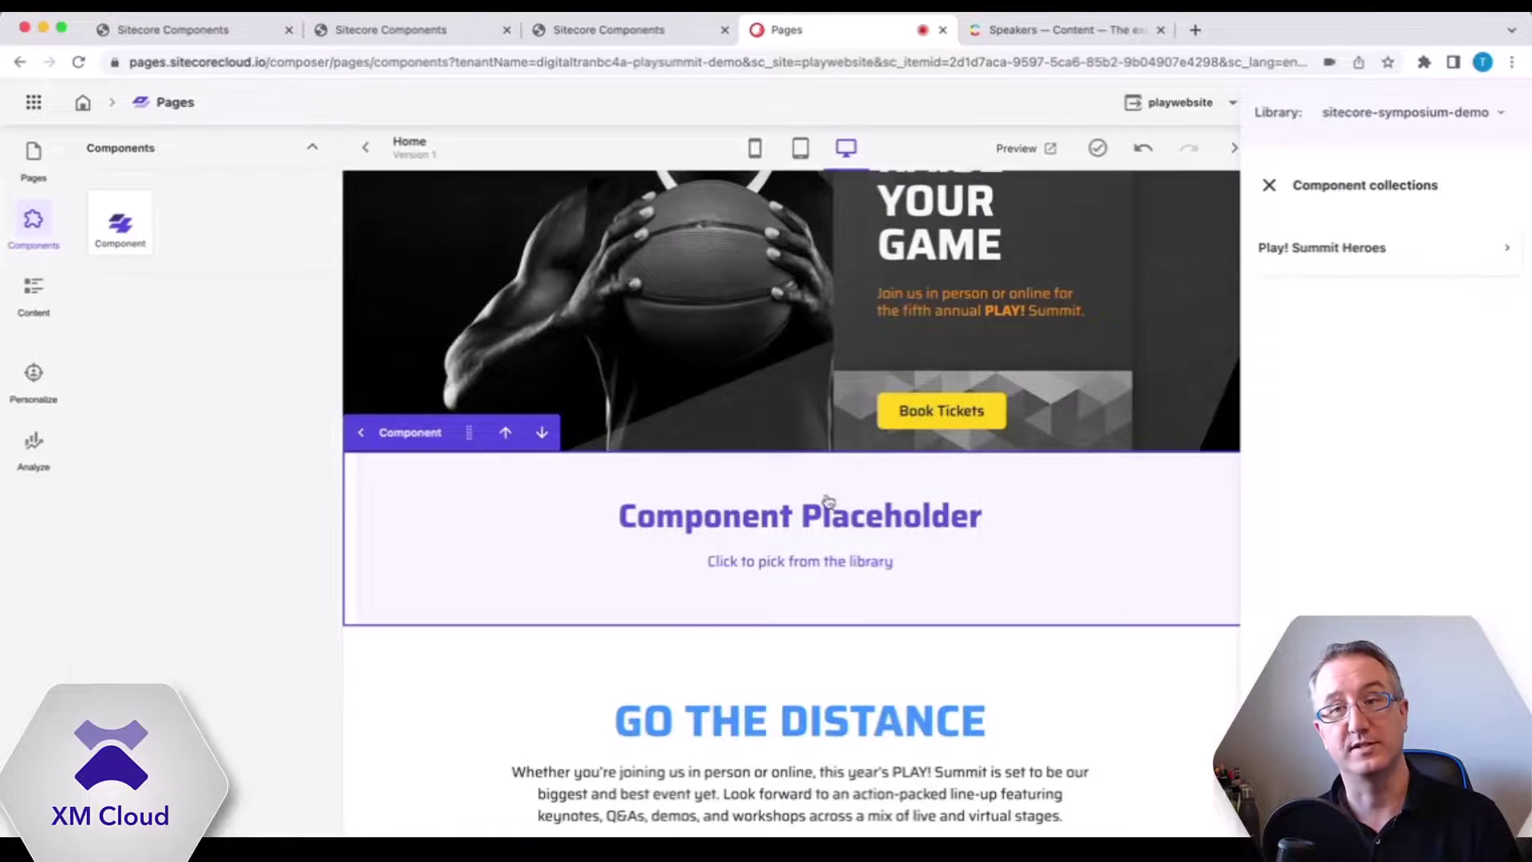
{"action": "left_click", "coordinate": [1351, 251]}
{"action": "left_click", "coordinate": [1356, 191]}
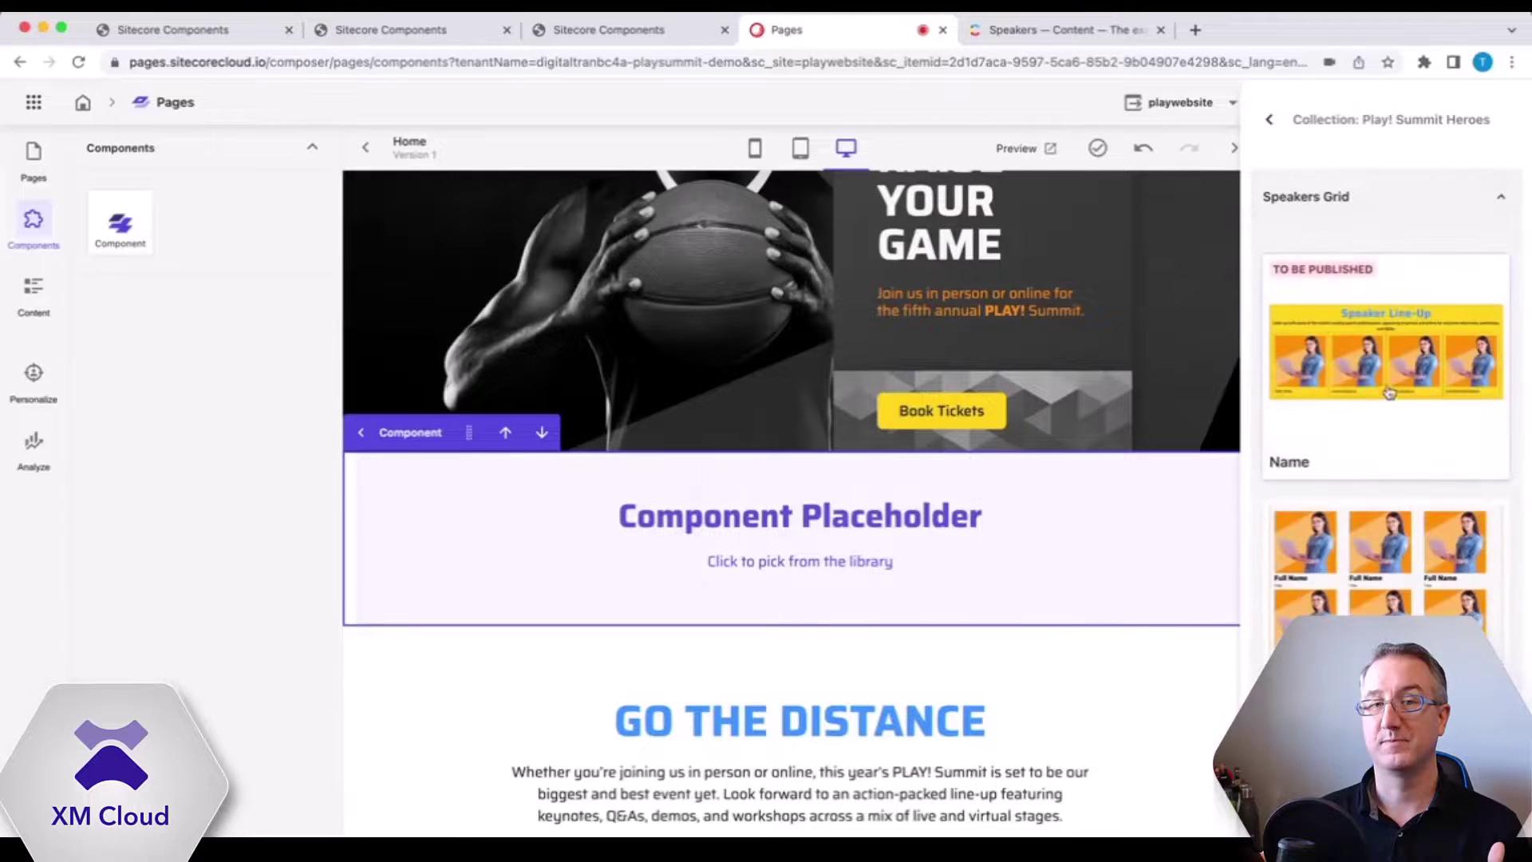
{"action": "scroll", "coordinate": [1369, 575], "scroll_direction": "down", "scroll_amount": 5}
{"action": "left_click", "coordinate": [1369, 574]}
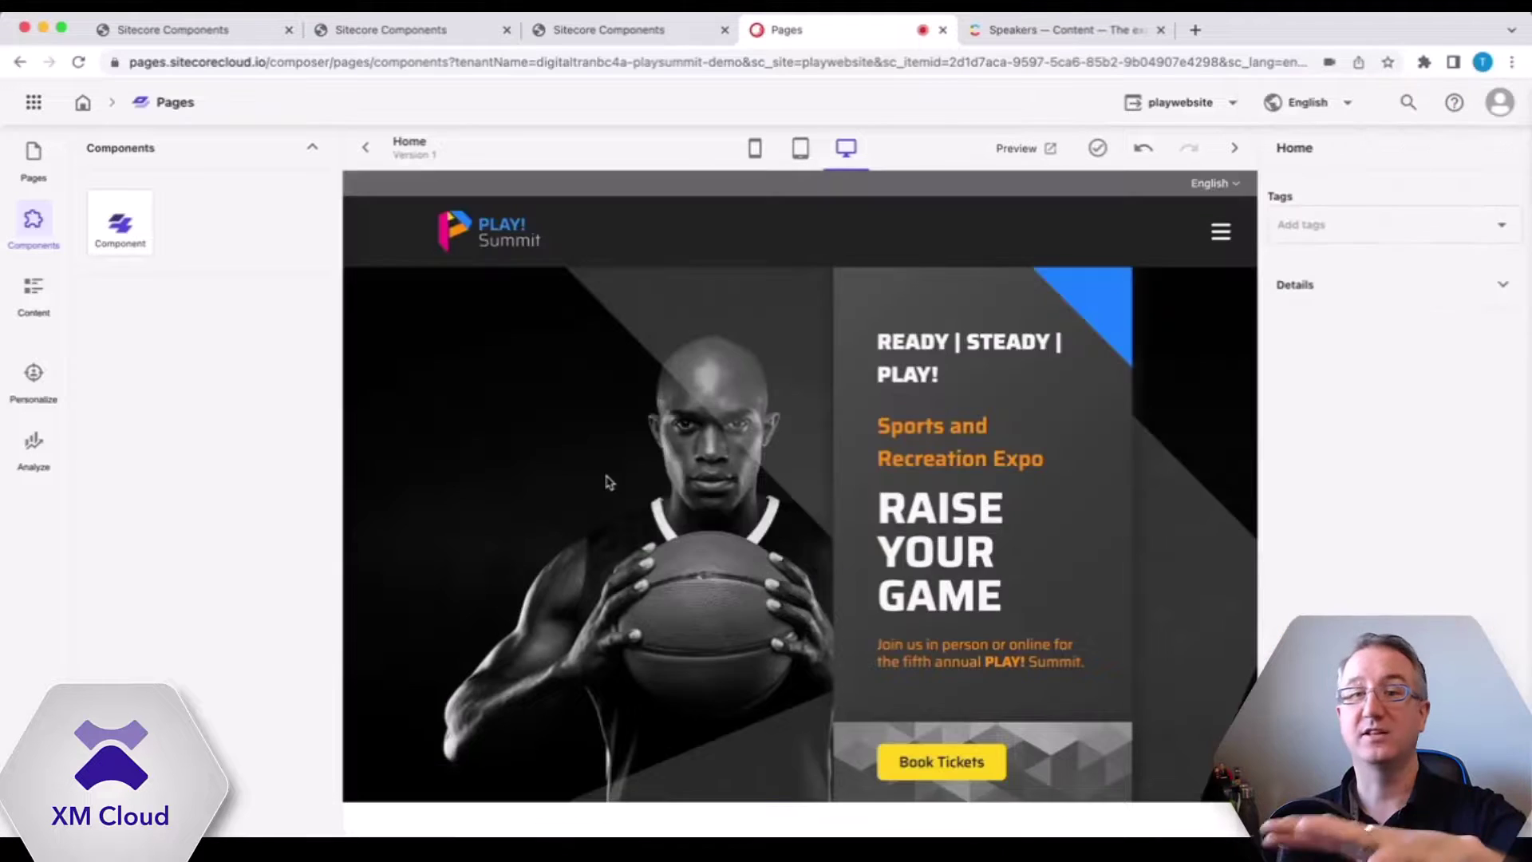
{"action": "scroll", "coordinate": [826, 486], "scroll_direction": "down", "scroll_amount": 10}
{"action": "scroll", "coordinate": [831, 486], "scroll_direction": "up", "scroll_amount": 10}
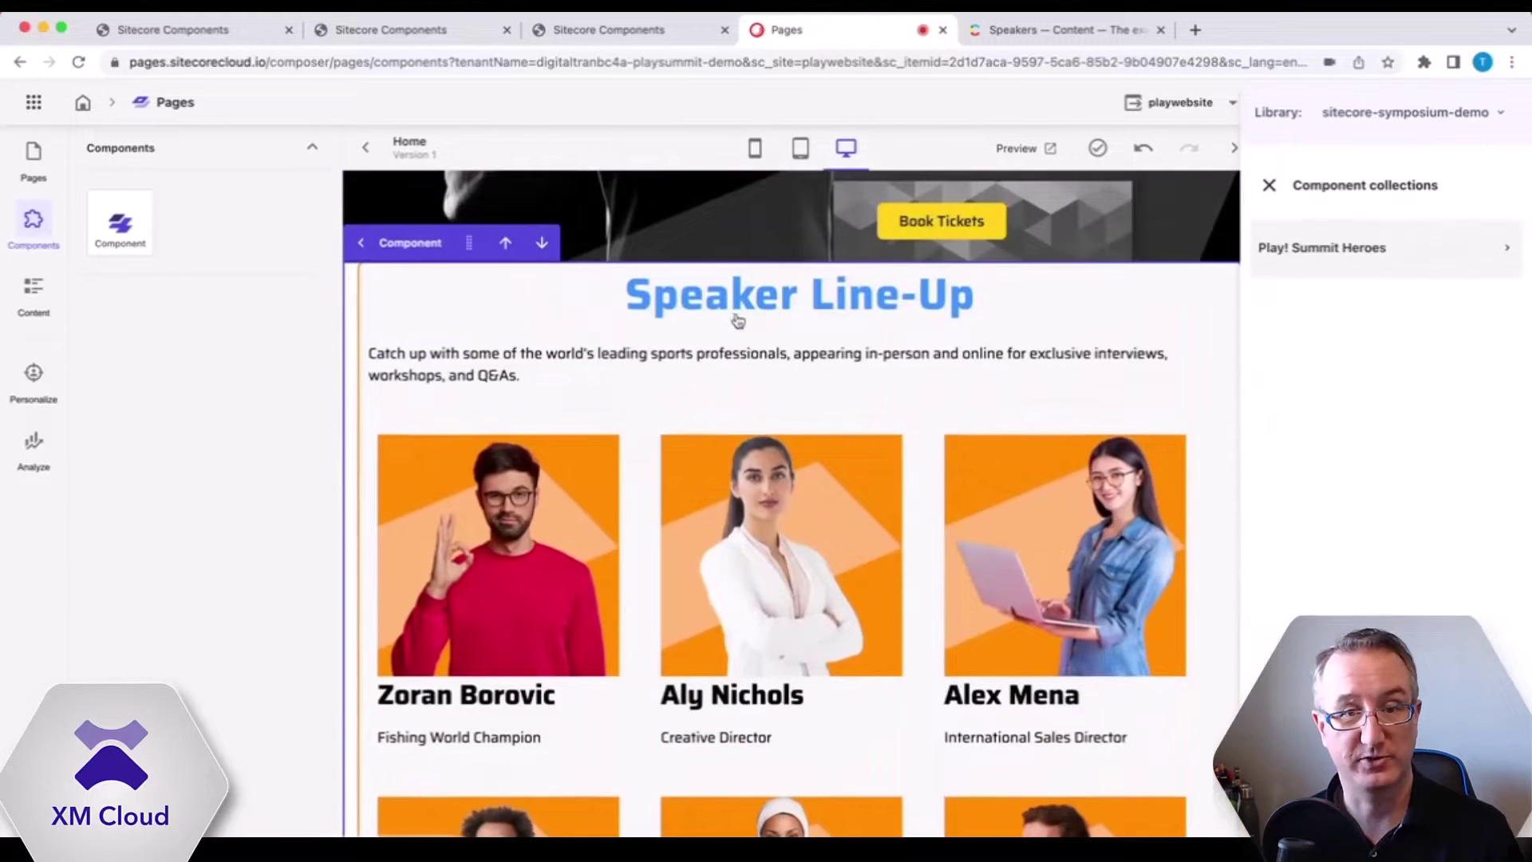
{"action": "scroll", "coordinate": [726, 373], "scroll_direction": "up", "scroll_amount": 3}
{"action": "scroll", "coordinate": [726, 373], "scroll_direction": "up", "scroll_amount": 1}
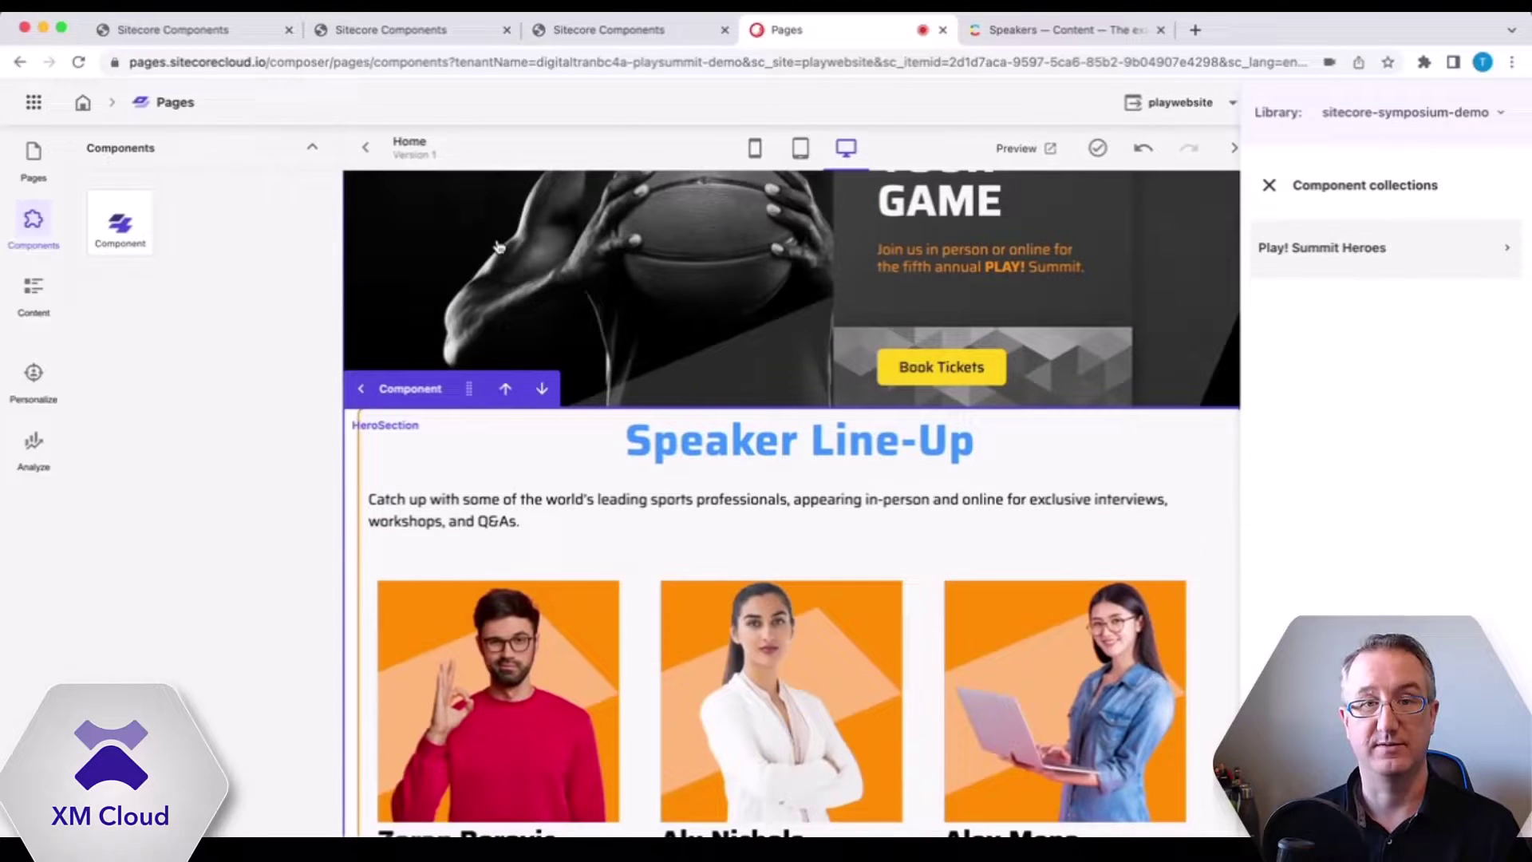
{"action": "scroll", "coordinate": [496, 246], "scroll_direction": "up", "scroll_amount": 5}
- Inspect the hero's RAISE YOUR GAME title and Sports and Recreation Expo eyebrow
{"action": "left_click", "coordinate": [989, 559]}
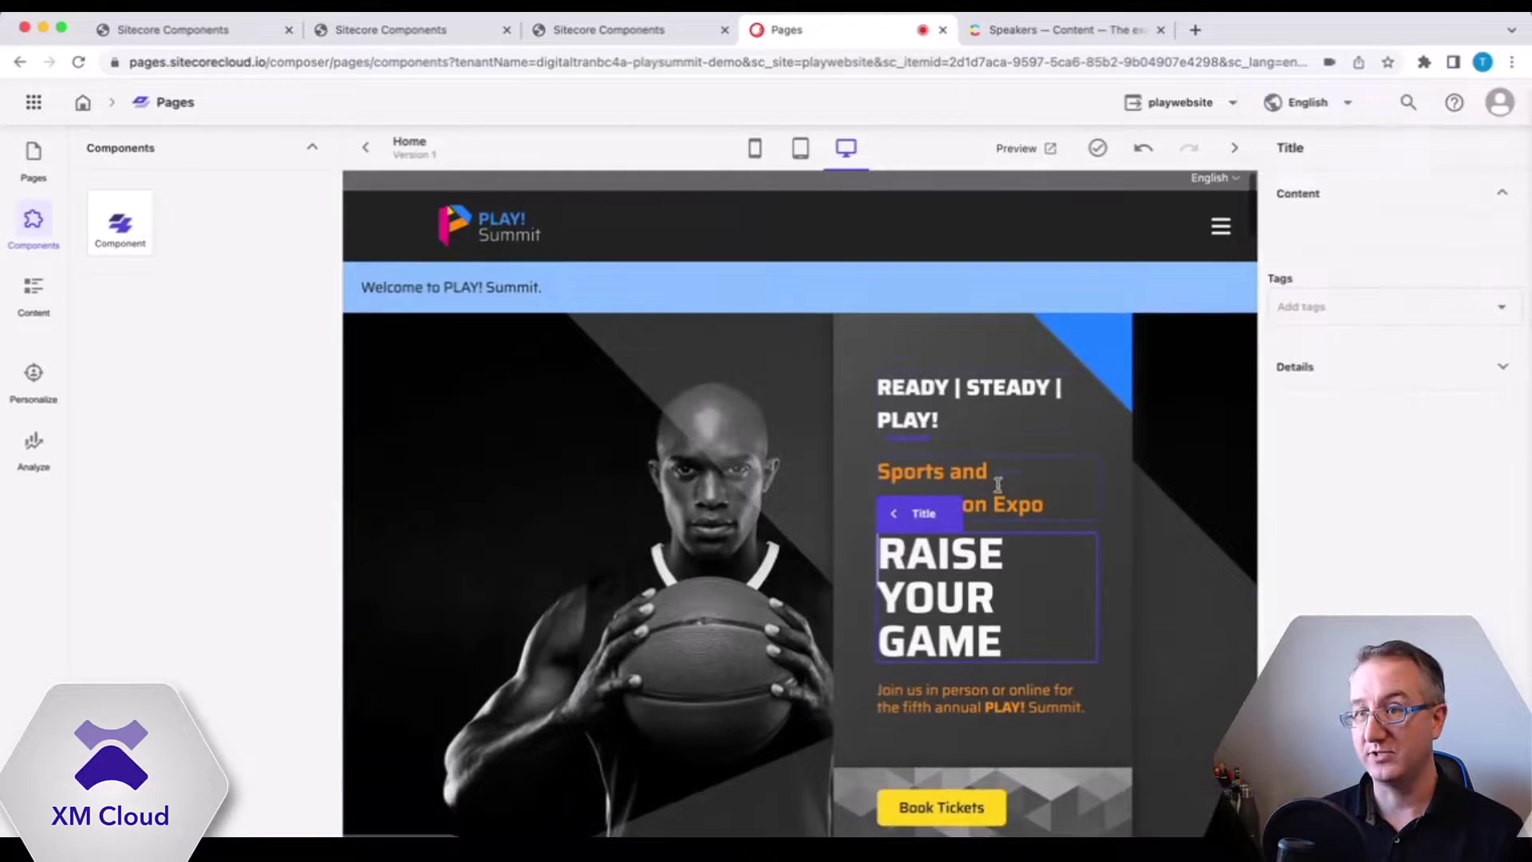
{"action": "left_click", "coordinate": [990, 489]}
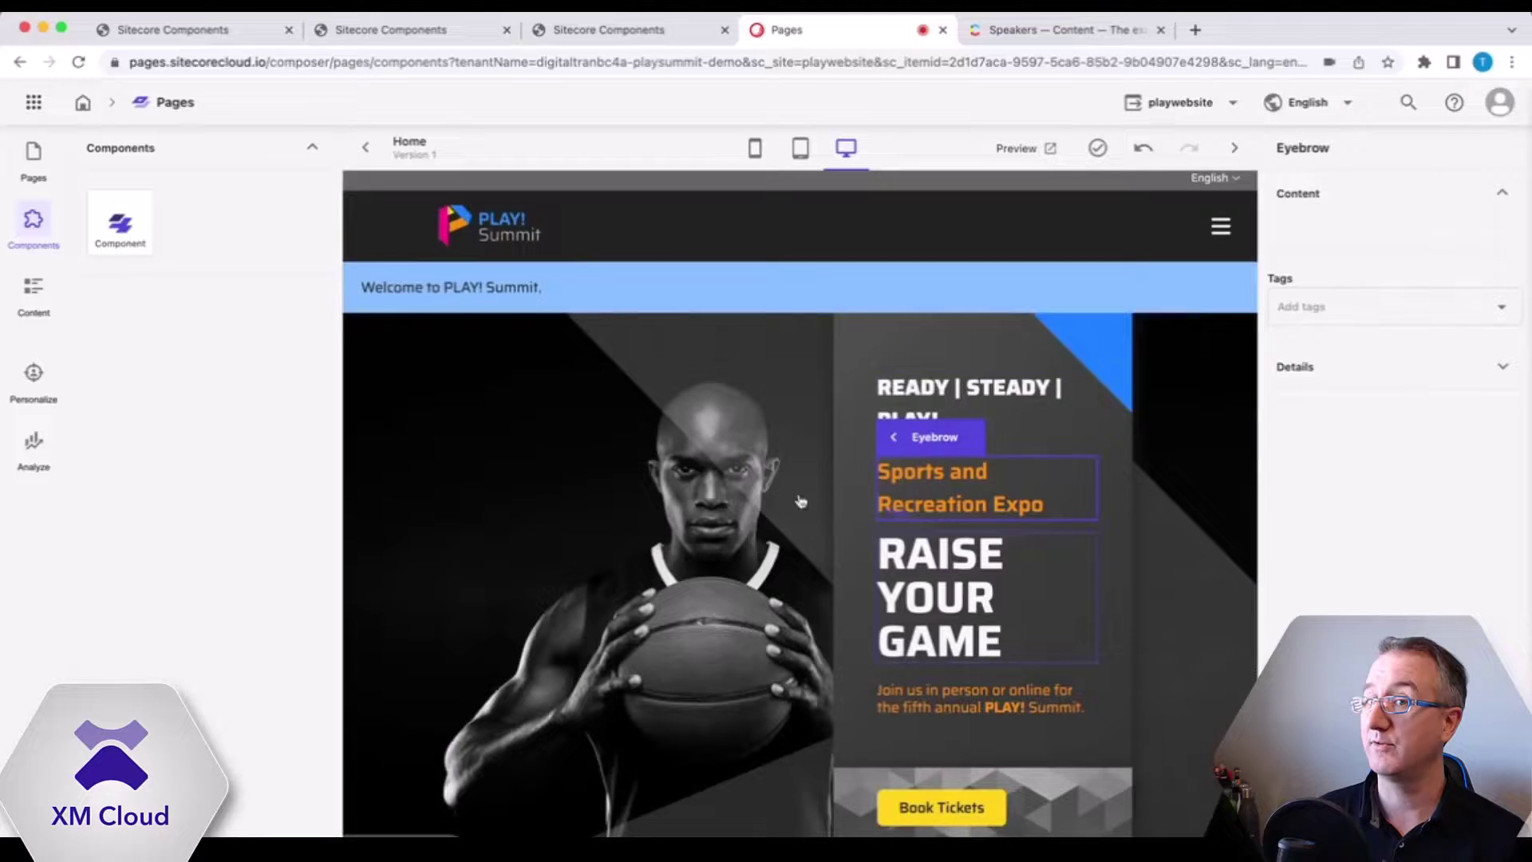
{"action": "scroll", "coordinate": [800, 501], "scroll_direction": "down", "scroll_amount": 4}
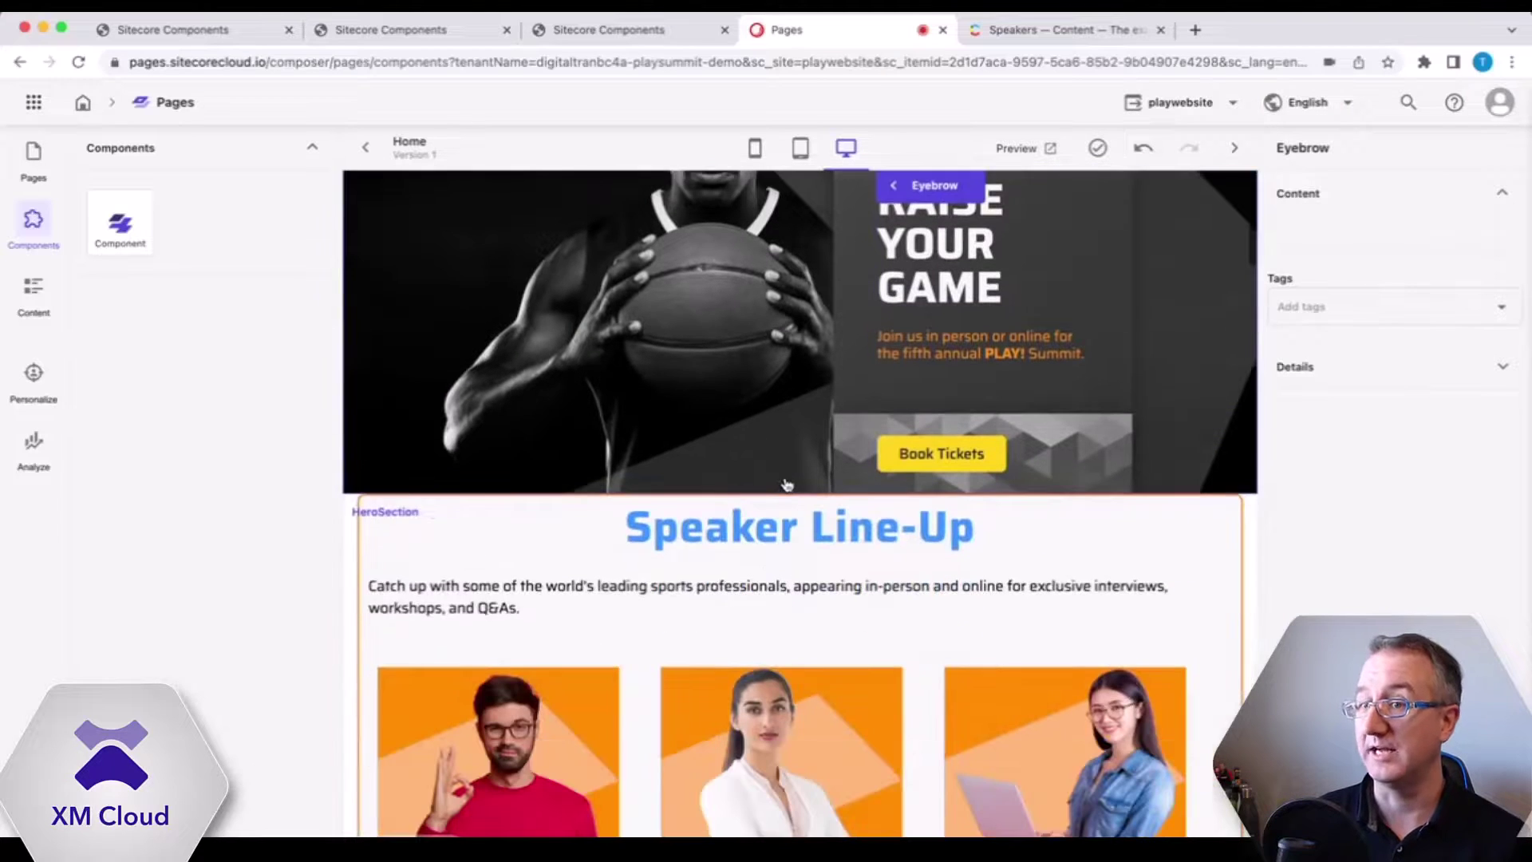
- Check the Speaker Line-Up component below the hero, then preview the Home page in a new tab
{"action": "left_click", "coordinate": [442, 559]}
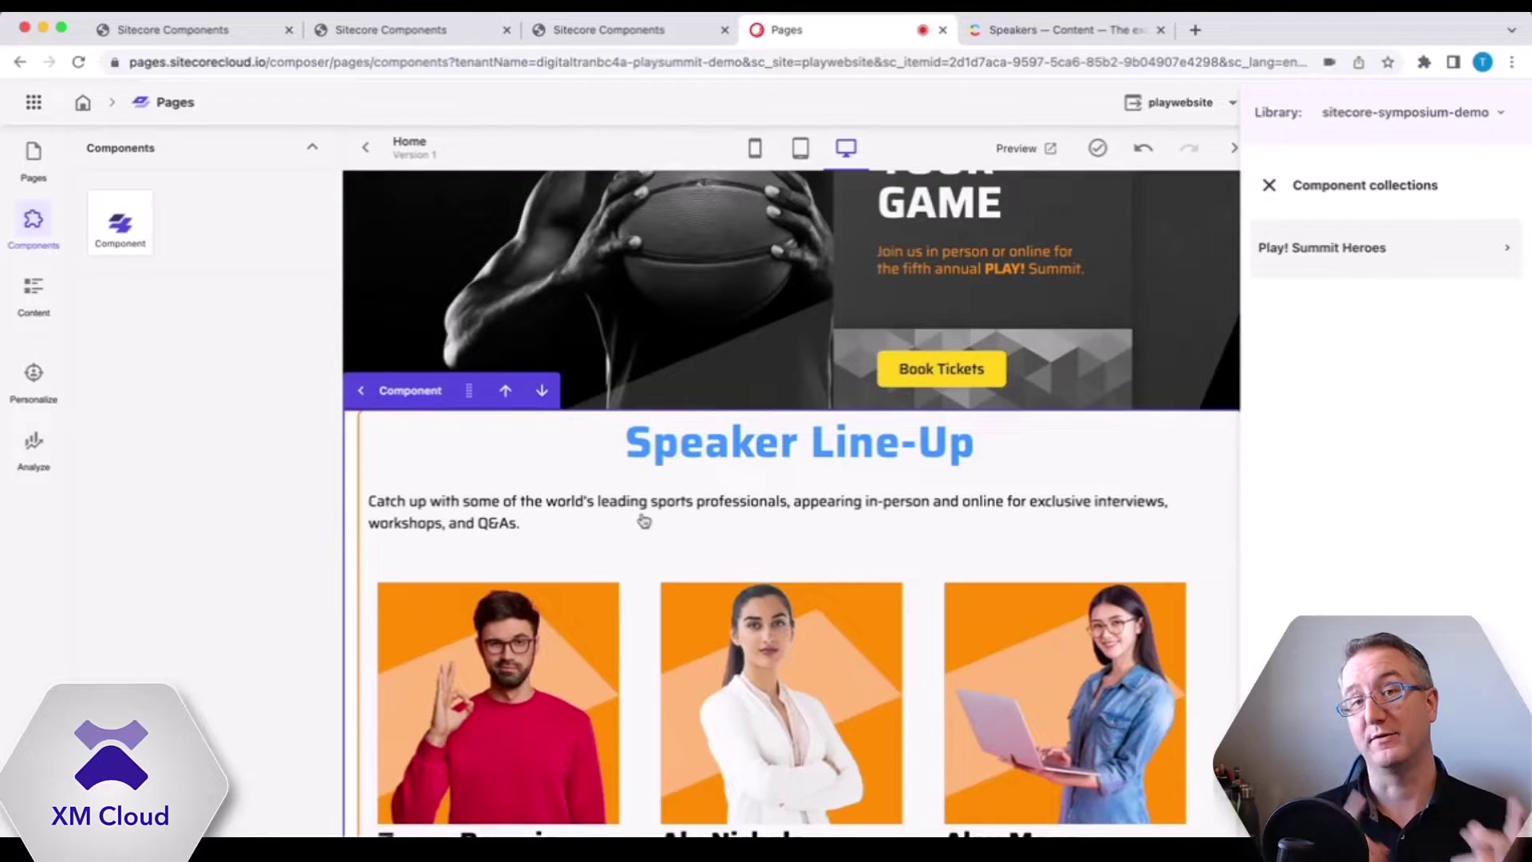
{"action": "scroll", "coordinate": [639, 515], "scroll_direction": "down", "scroll_amount": 3}
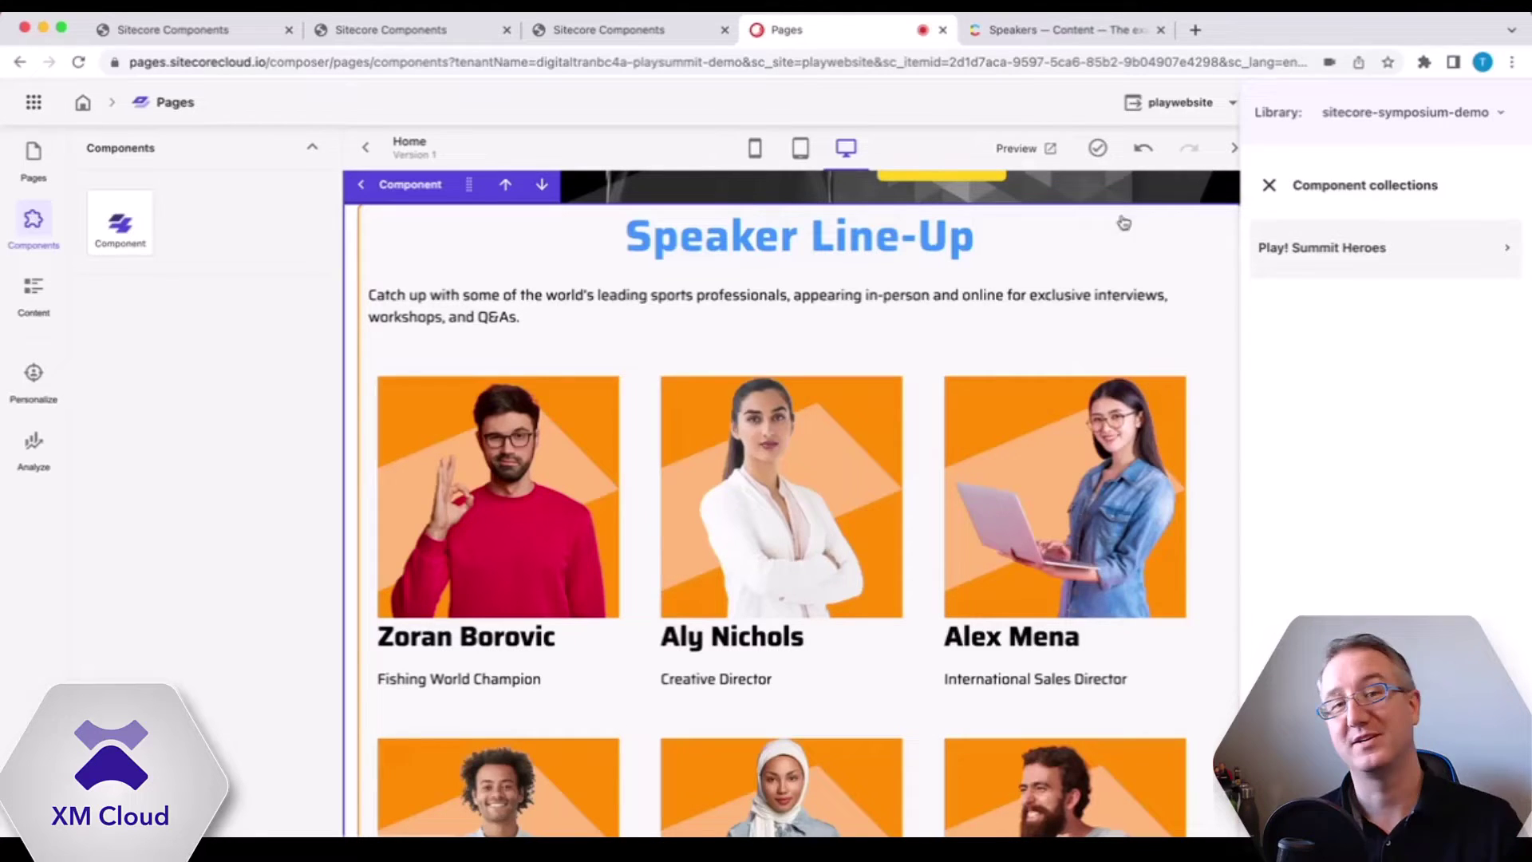
{"action": "left_click", "coordinate": [1017, 149]}
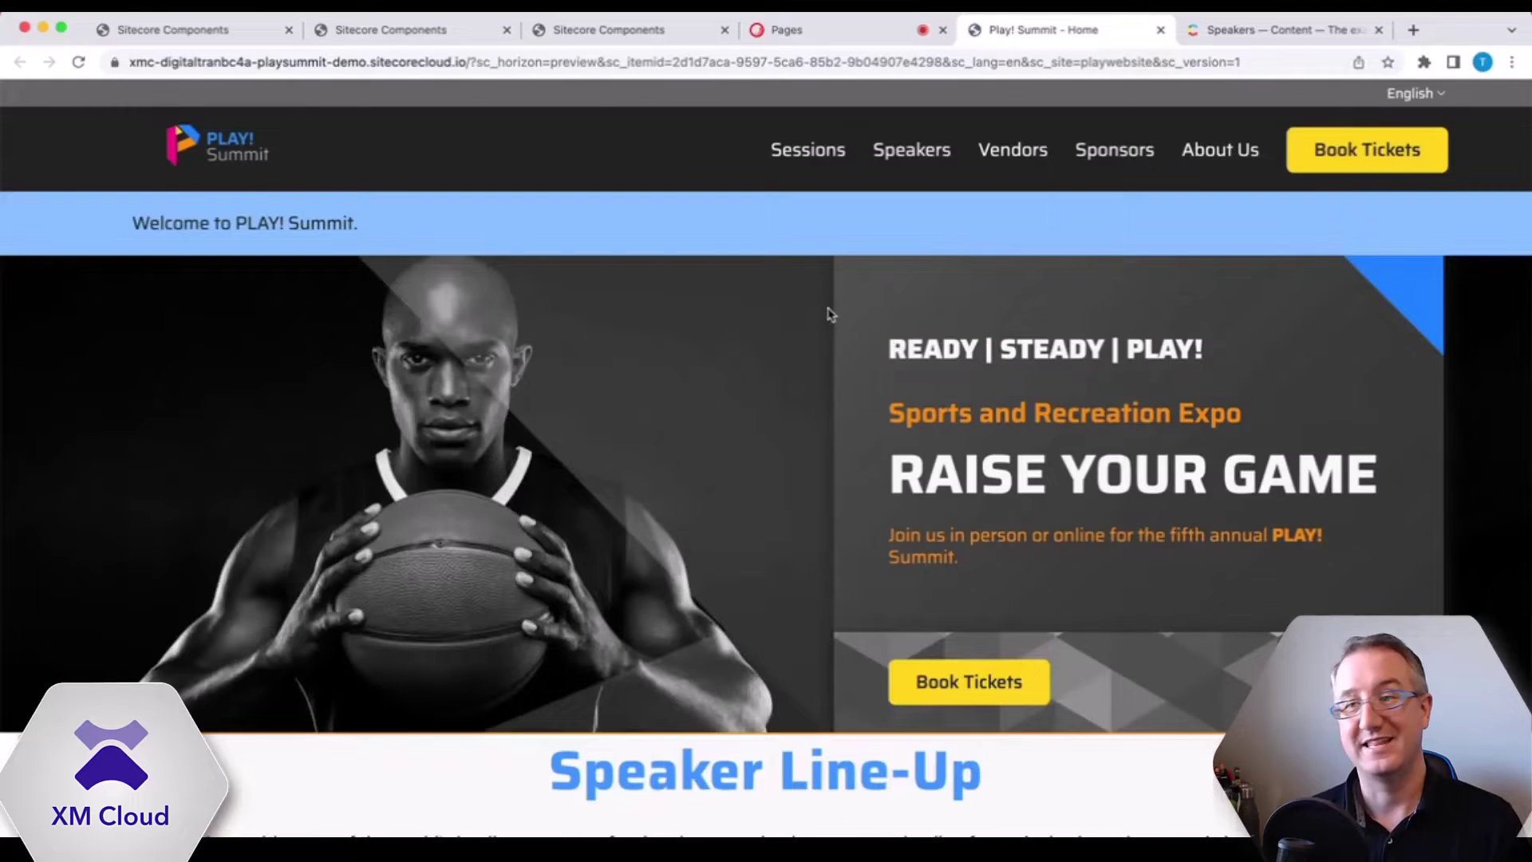
{"action": "scroll", "coordinate": [748, 381], "scroll_direction": "down", "scroll_amount": 7}
{"action": "scroll", "coordinate": [754, 371], "scroll_direction": "down", "scroll_amount": 5}
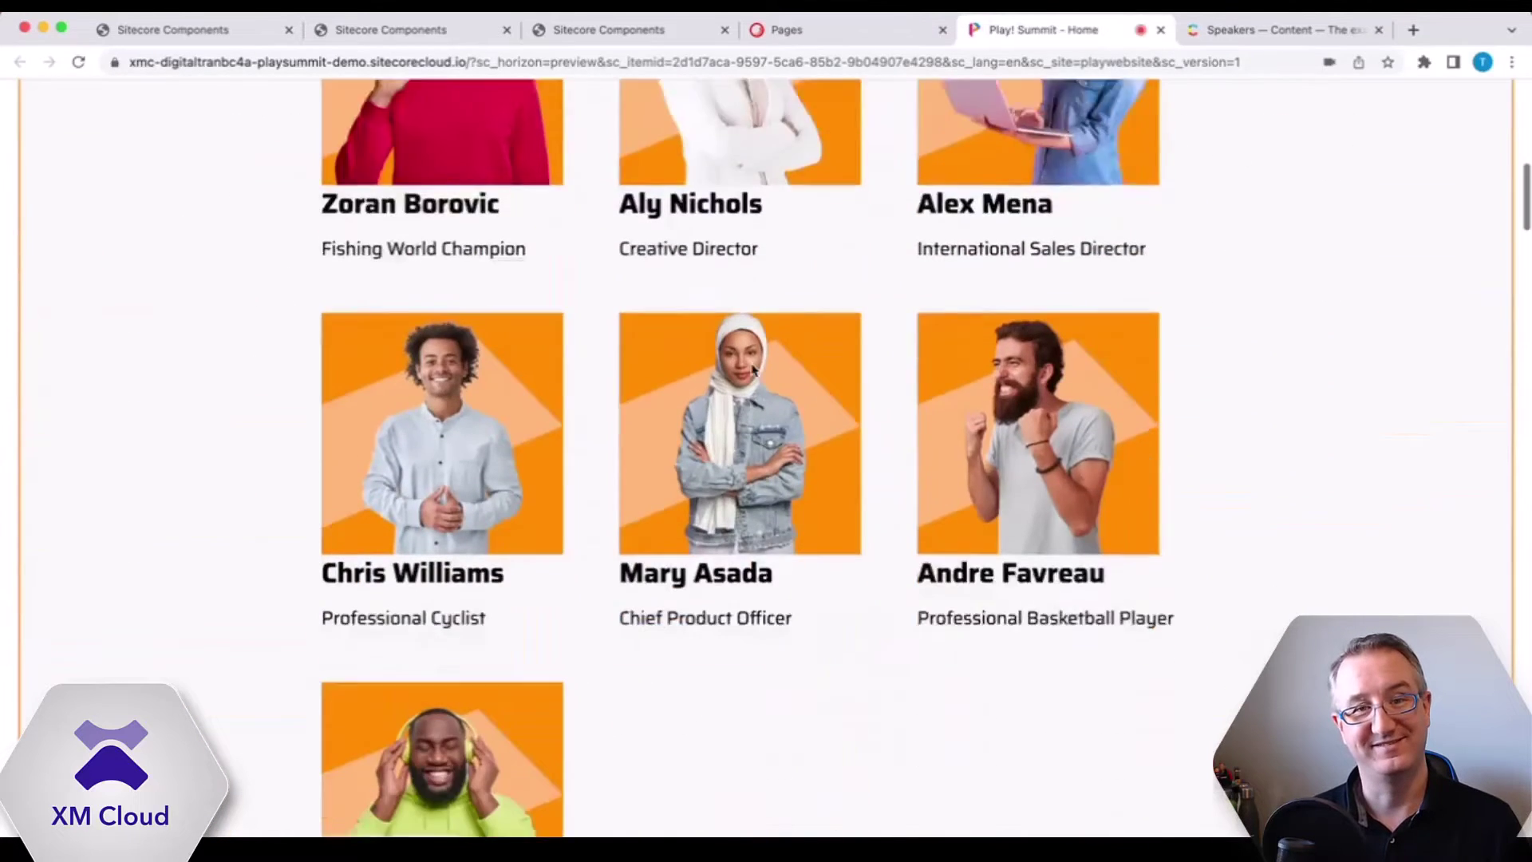